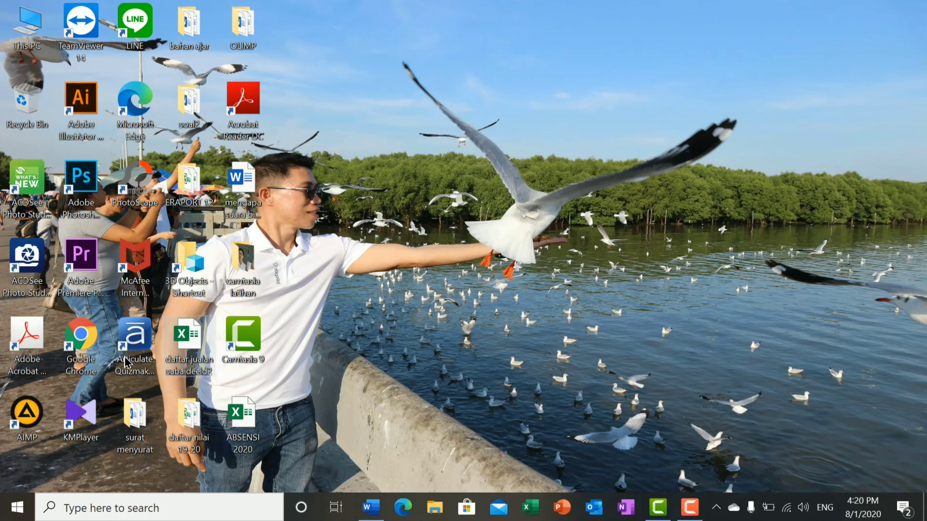
# Switch to Google Chrome, open a blank new tab and close the startup page.
pyautogui.doubleClick(84, 338)
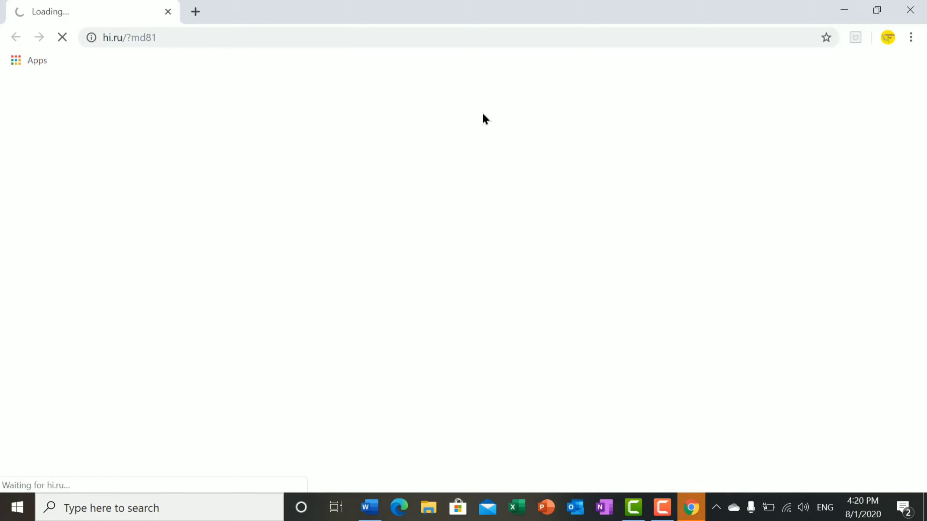
pyautogui.click(195, 12)
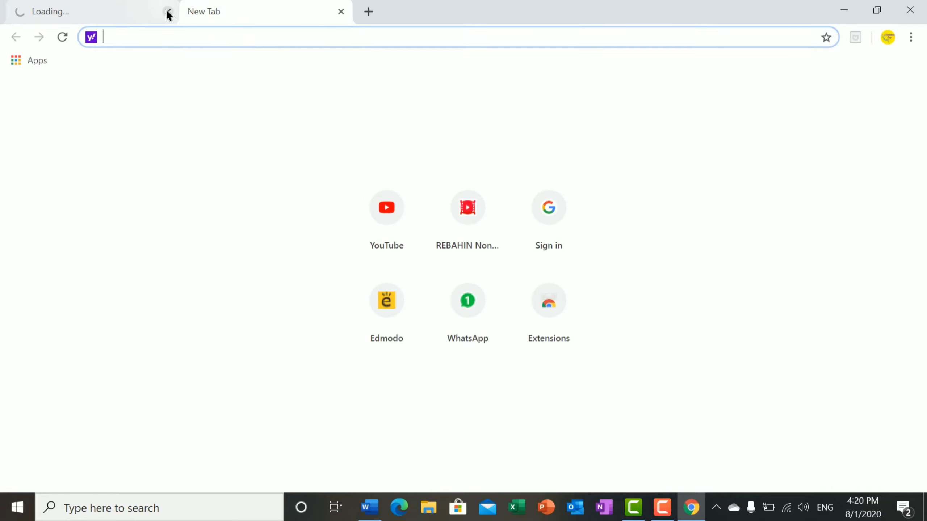
pyautogui.click(167, 12)
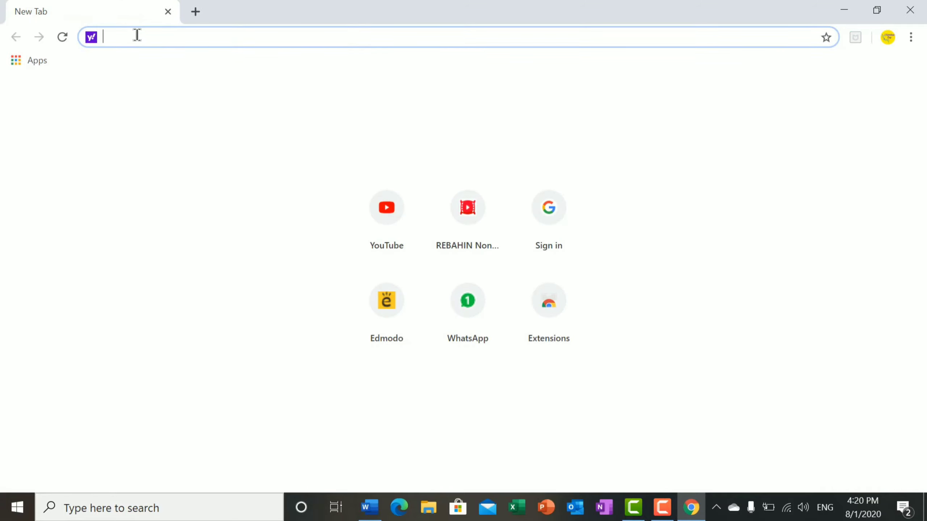
# Search for drive.google.com, open Google Drive from the results and close the search results page.
pyautogui.write('drive.google.com/drive/my-drive')
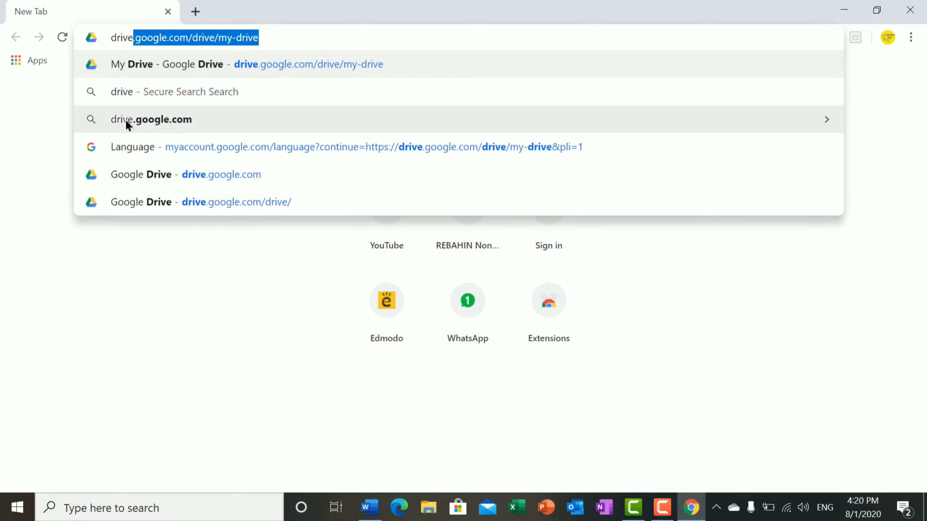
pyautogui.click(181, 121)
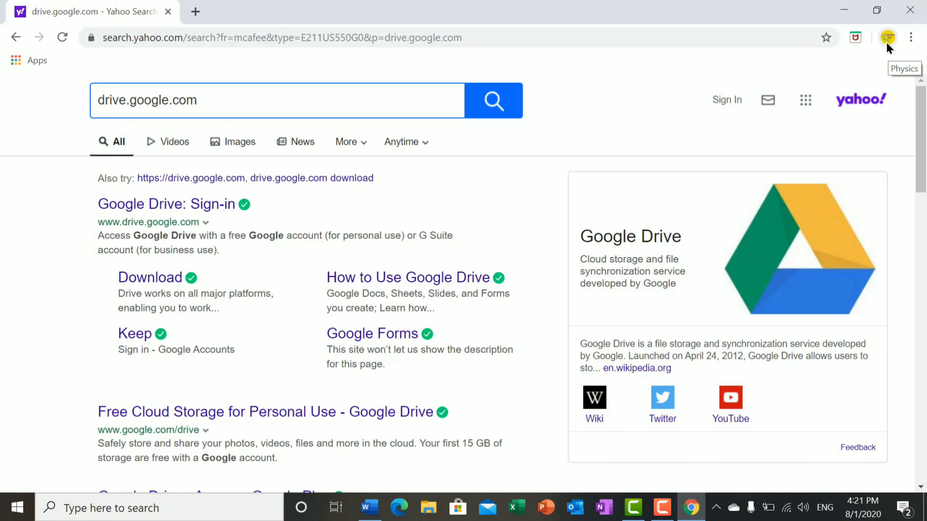
pyautogui.click(152, 210)
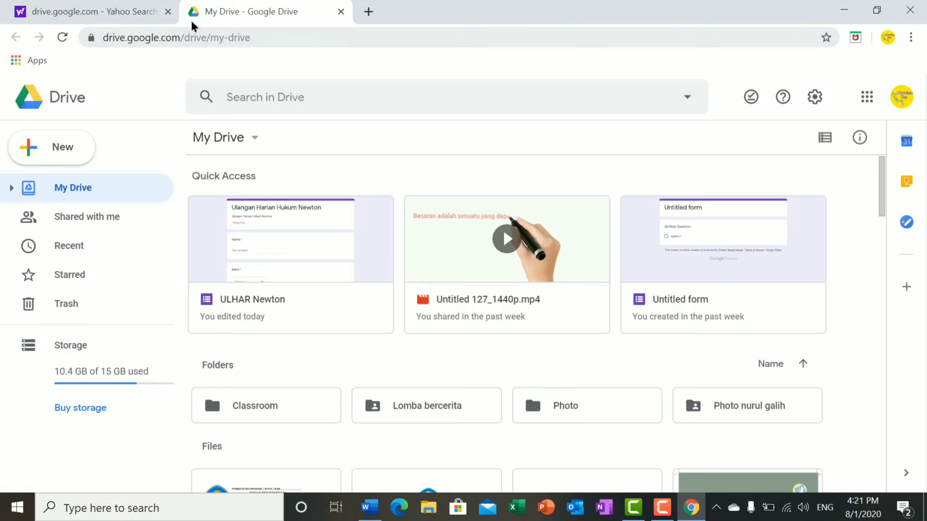
pyautogui.click(168, 12)
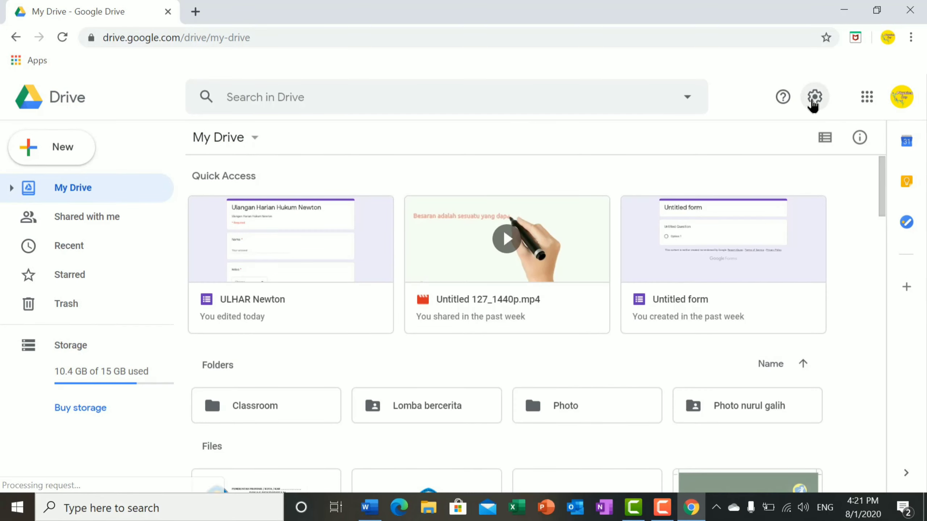
# Open the Google Account language page from Drive's general settings.
pyautogui.click(815, 103)
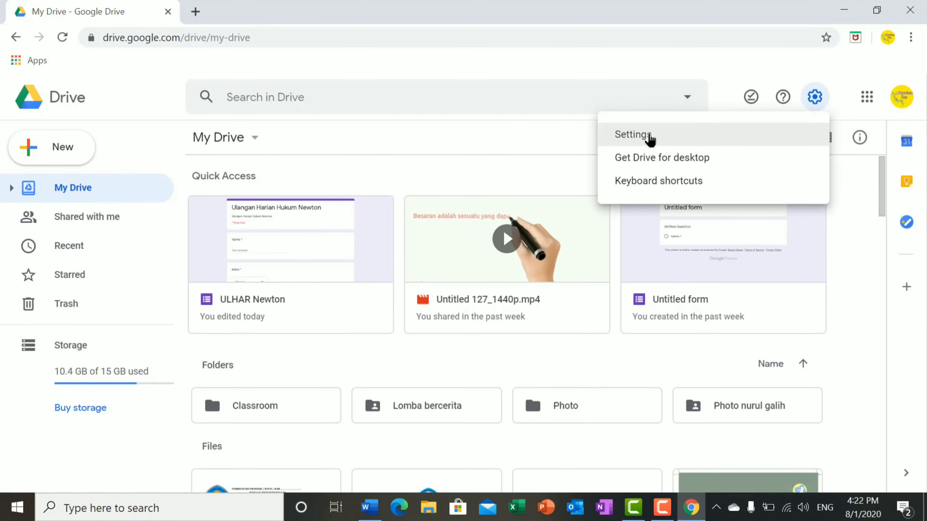
pyautogui.click(649, 139)
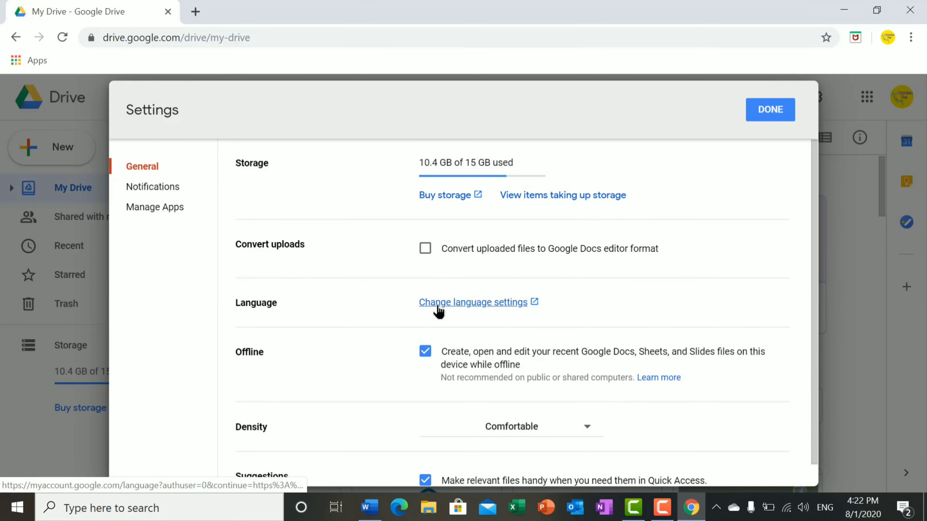
pyautogui.click(489, 301)
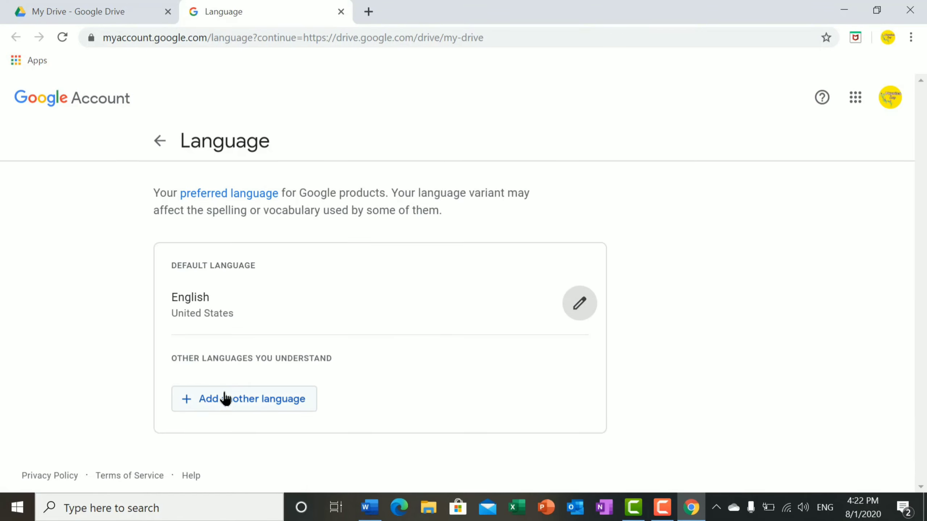
# Change the account's default language to Indonesia, searching the language list for "indo".
pyautogui.click(576, 306)
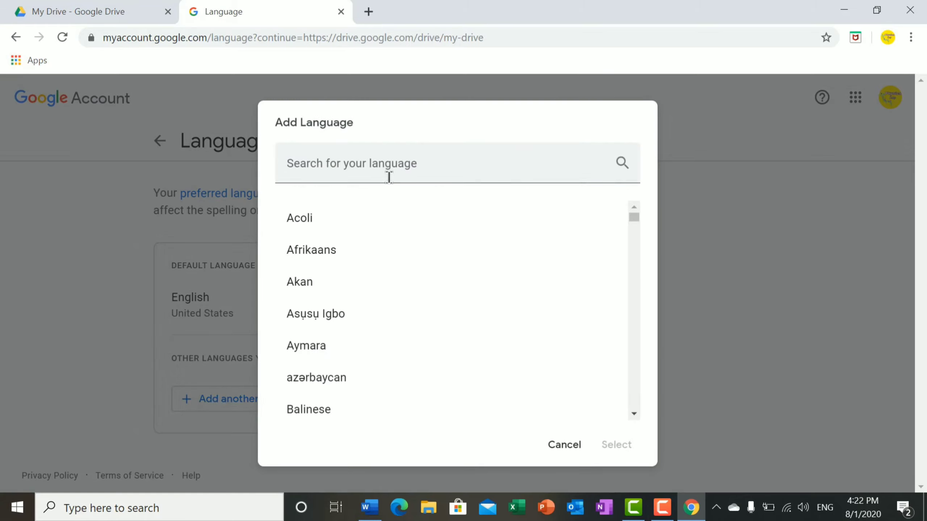
pyautogui.click(384, 161)
pyautogui.write('indo')
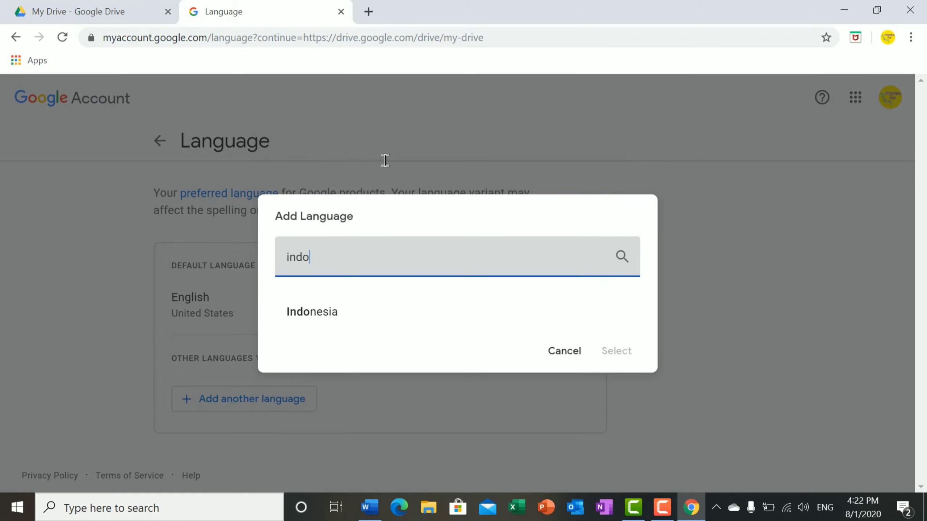
pyautogui.click(310, 313)
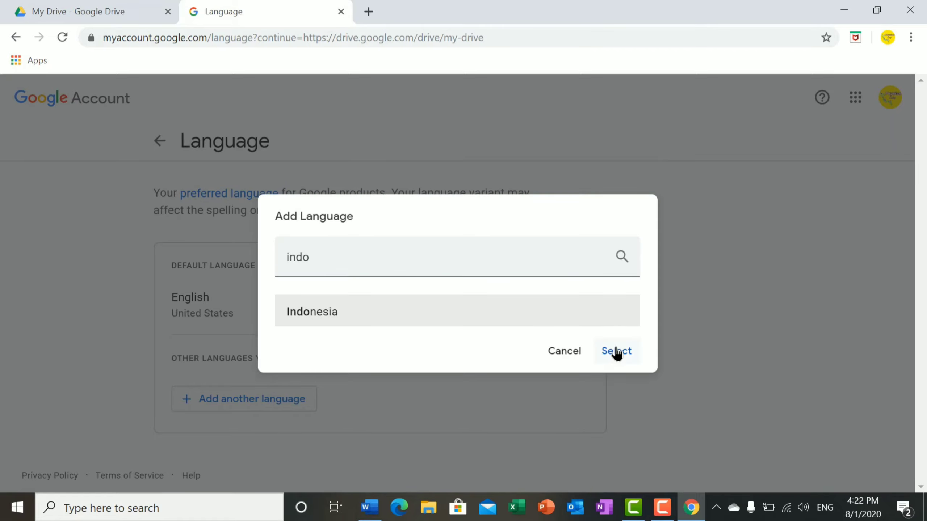
pyautogui.click(616, 352)
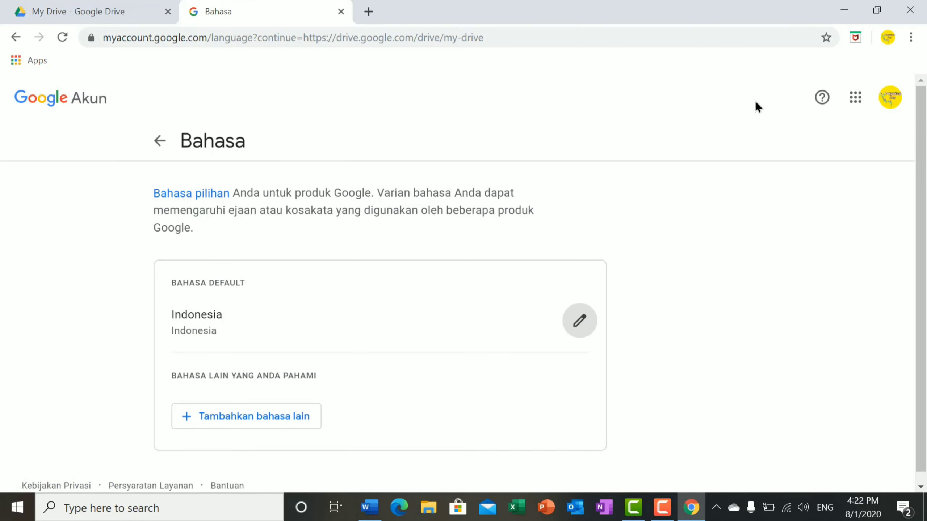
# Close the language page and Drive's settings, and reload Drive to apply the new language.
pyautogui.click(341, 11)
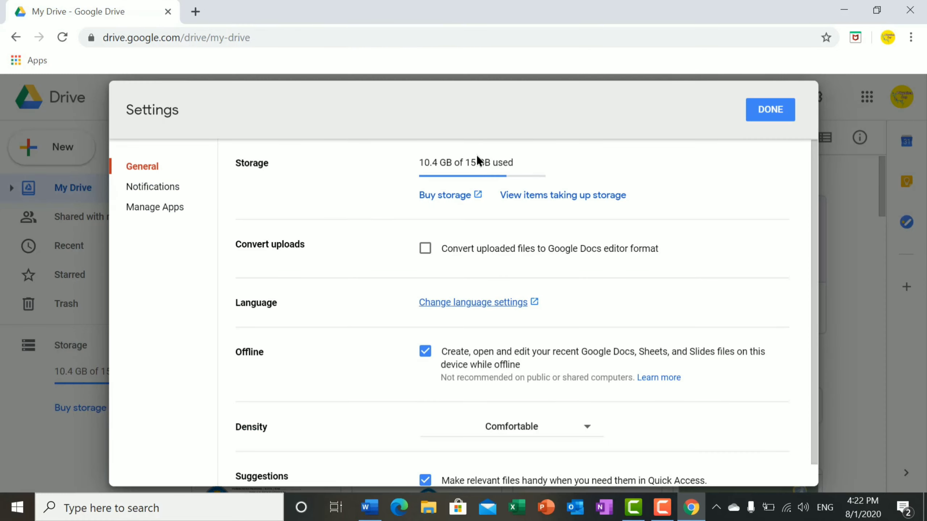
pyautogui.click(769, 110)
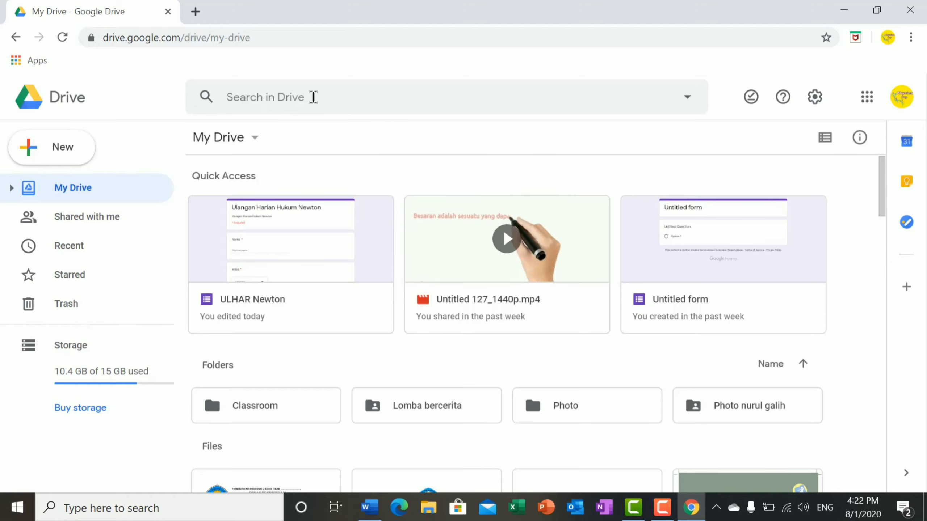
pyautogui.click(63, 36)
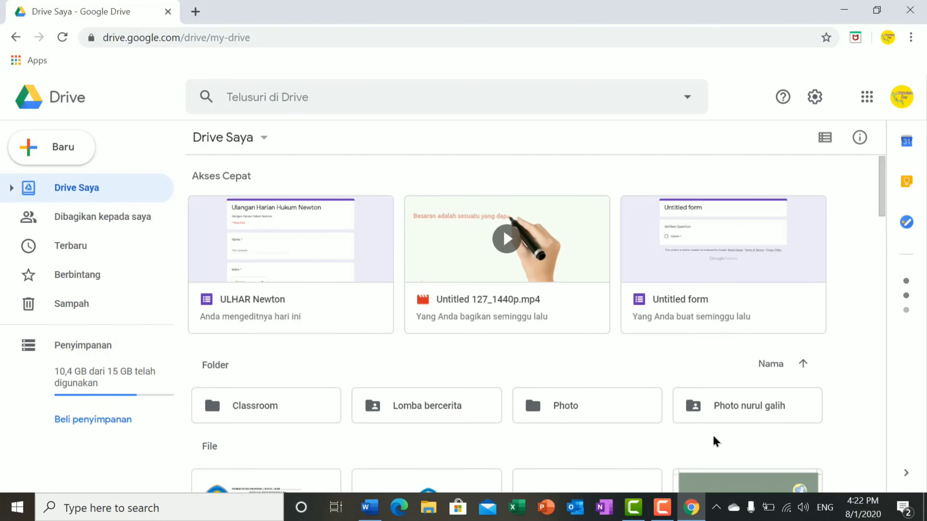
# Create a new blank Google Formulir from Drive.
pyautogui.click(51, 149)
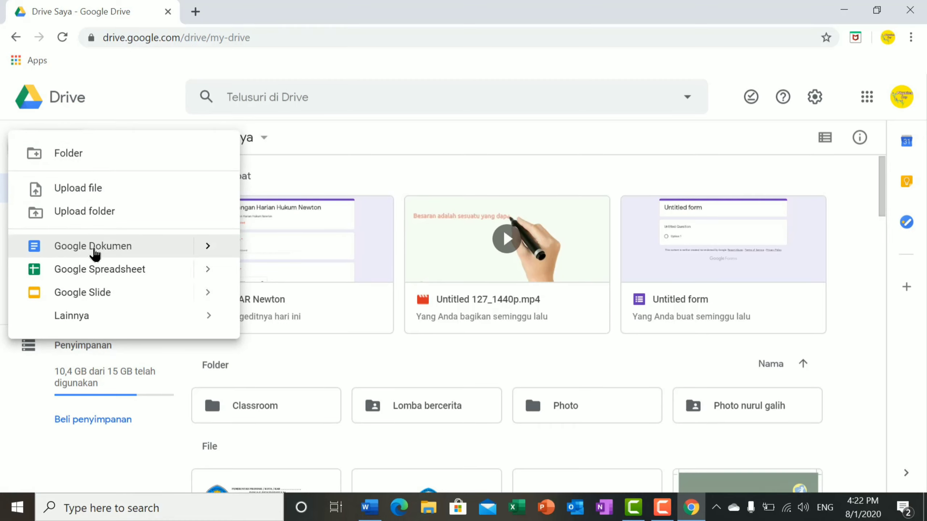
pyautogui.moveTo(79, 317)
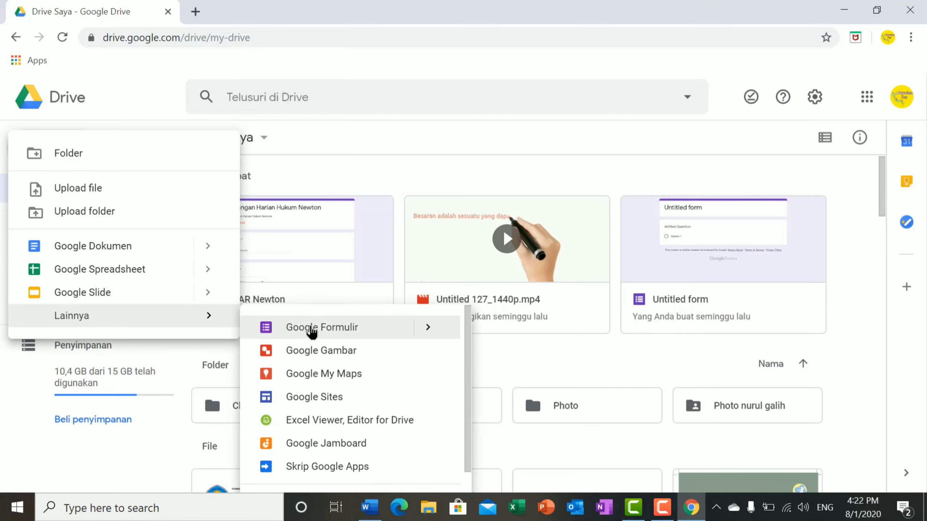
pyautogui.click(311, 330)
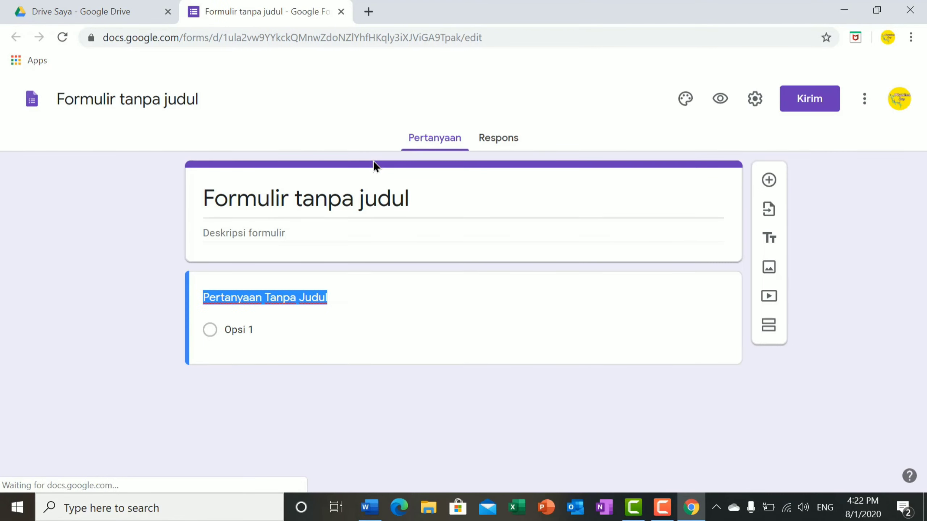
# Replace the form's placeholder title with "Ulangan Harian Hukum Newton".
pyautogui.click(407, 198)
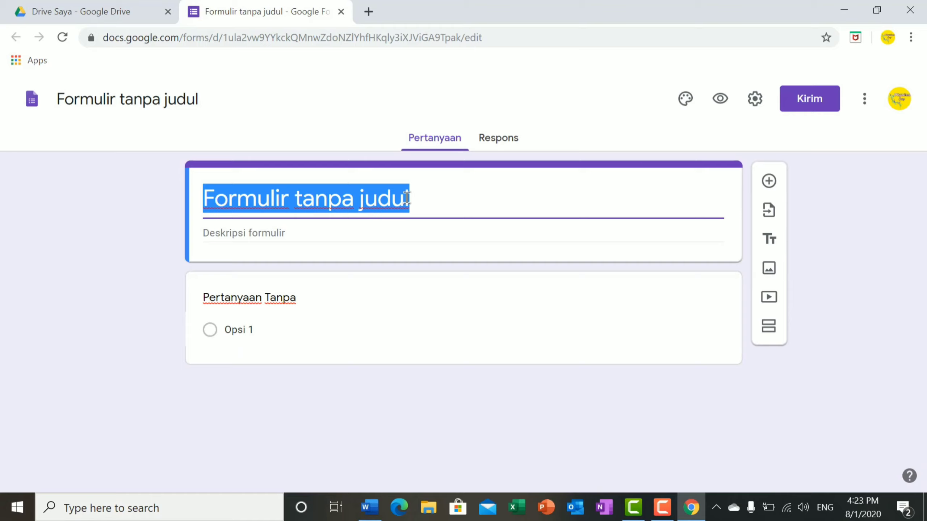
pyautogui.press('BackSpace')
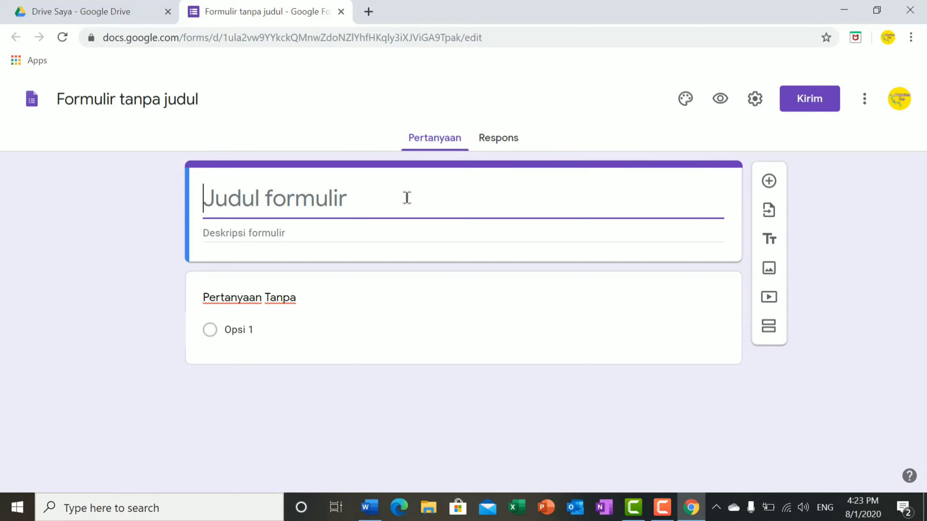
pyautogui.write('Ulangan Ha')
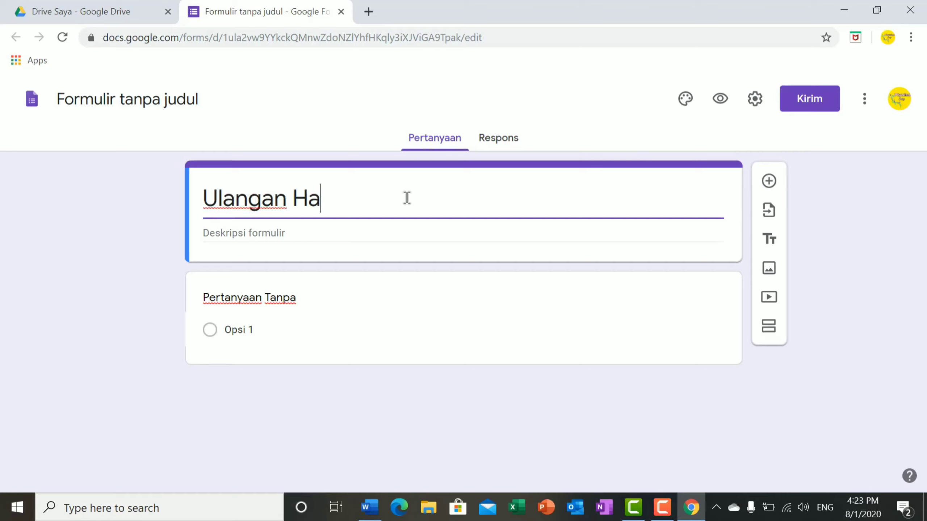
pyautogui.write('rian ')
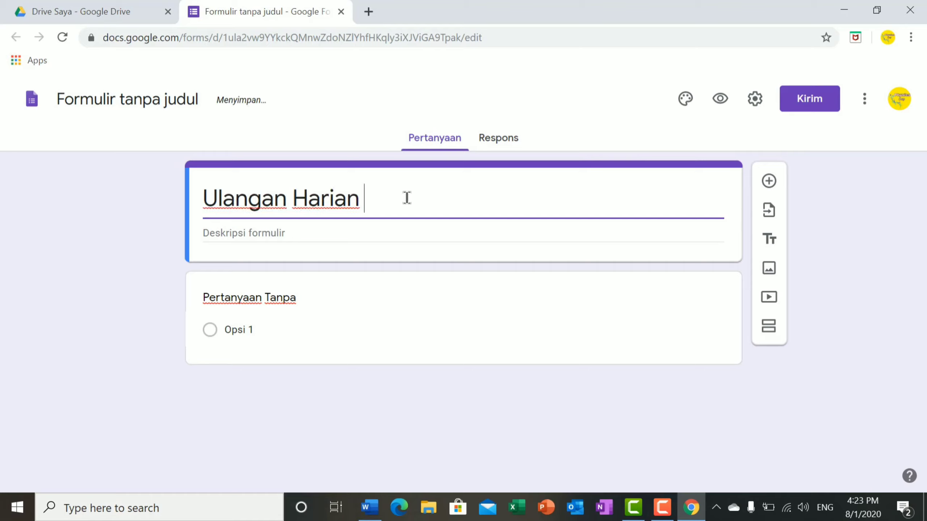
pyautogui.write('Hukum ')
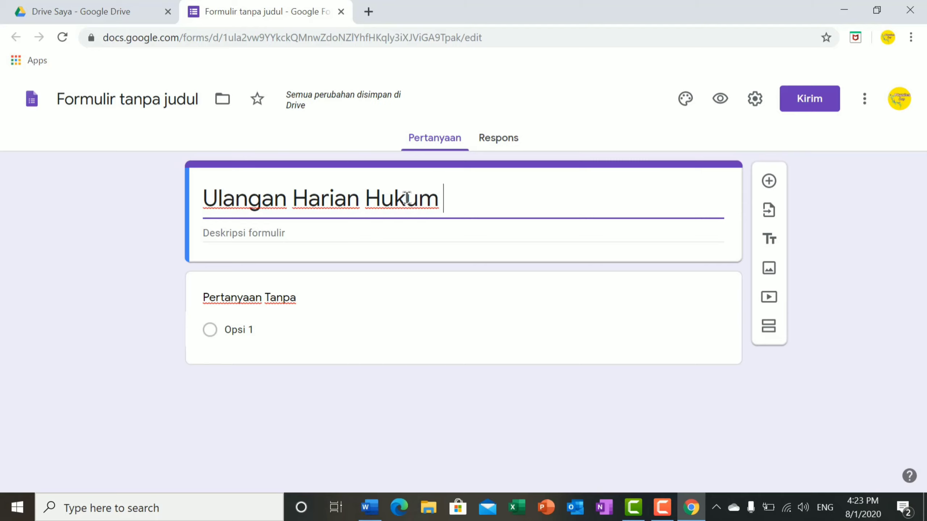
pyautogui.write('Nwton')
pyautogui.press('BackSpace')
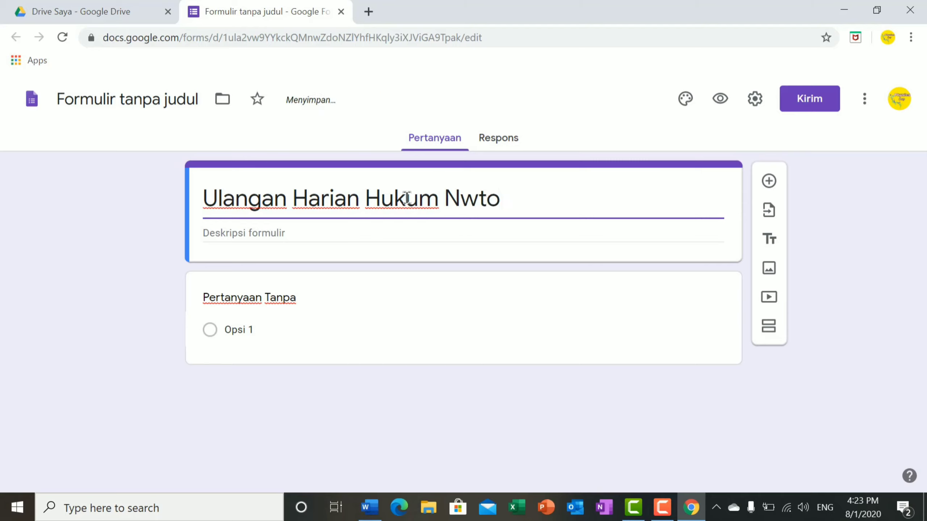
pyautogui.press('BackSpace')
pyautogui.press('BackSpace')
pyautogui.press('BackSpace')
pyautogui.write('ewton')
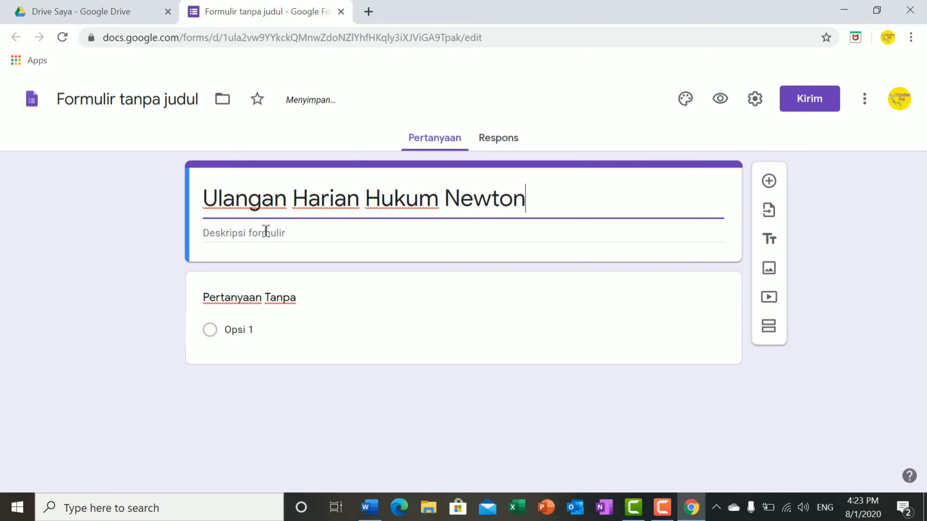
# Copy the form title "Ulangan Harian Hukum Newton" into the form description.
pyautogui.moveTo(205, 198); pyautogui.dragTo(545, 199)
pyautogui.hotkey('ctrl', 'c')
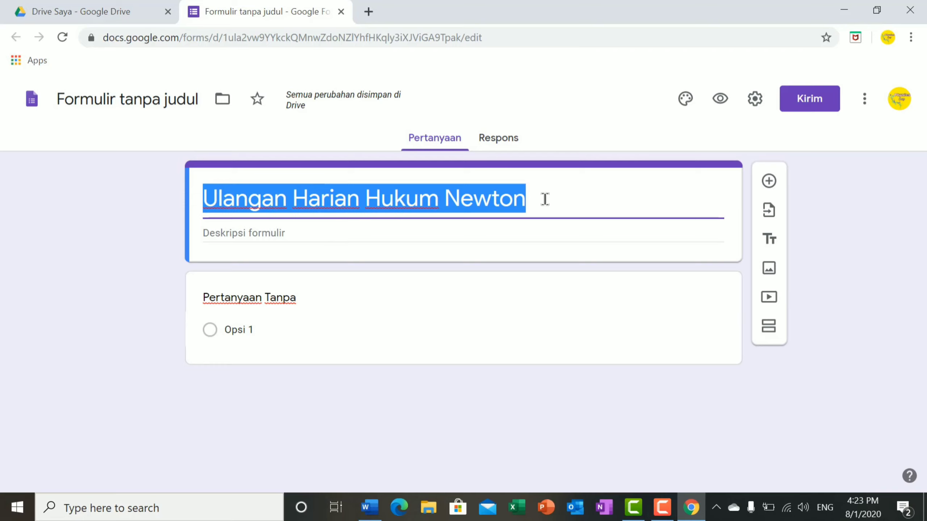
pyautogui.rightClick(545, 199)
pyautogui.click(580, 255)
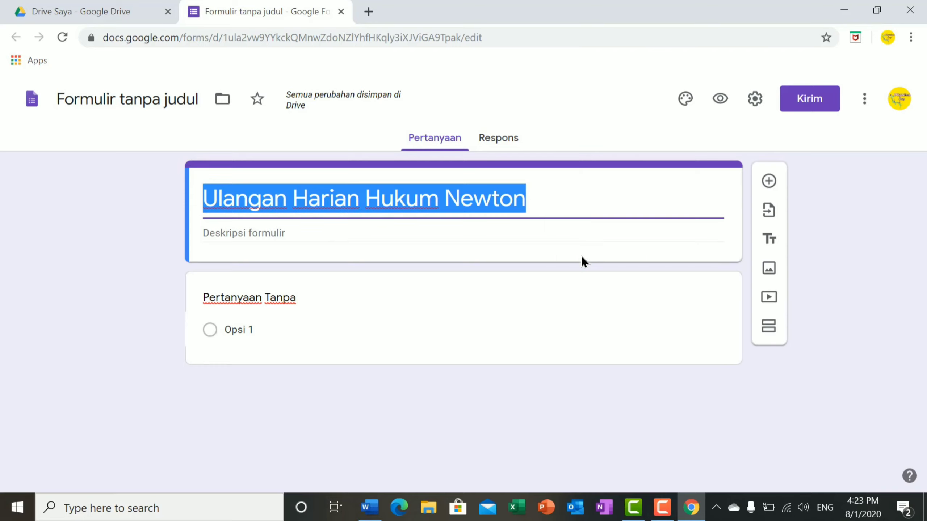
pyautogui.click(233, 235)
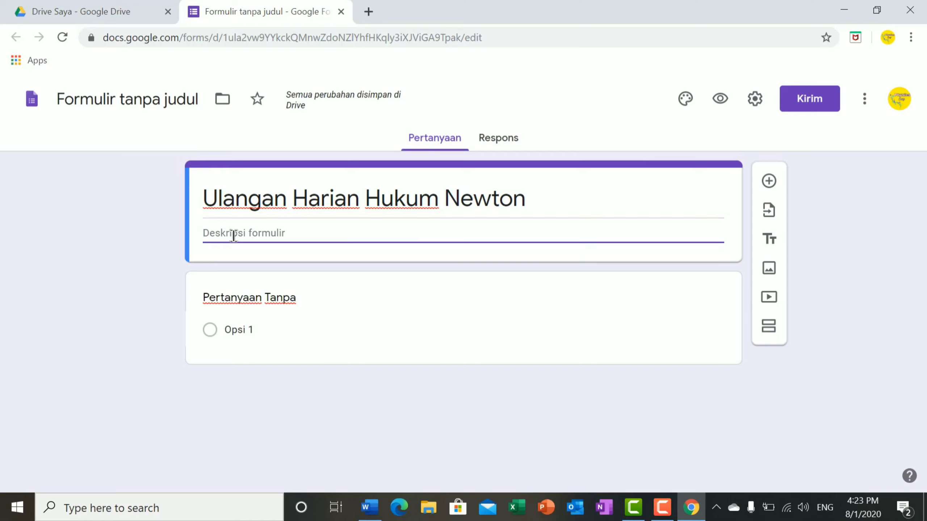
pyautogui.rightClick(233, 235)
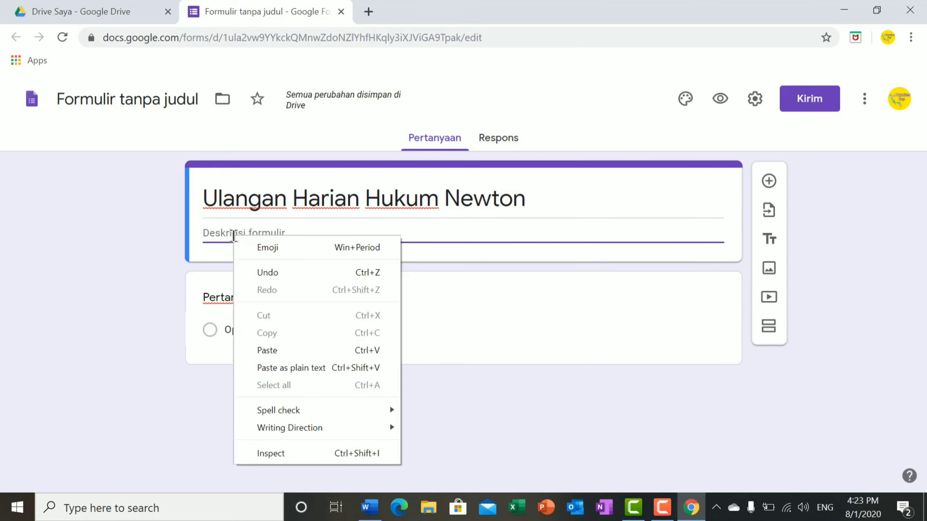
pyautogui.click(274, 350)
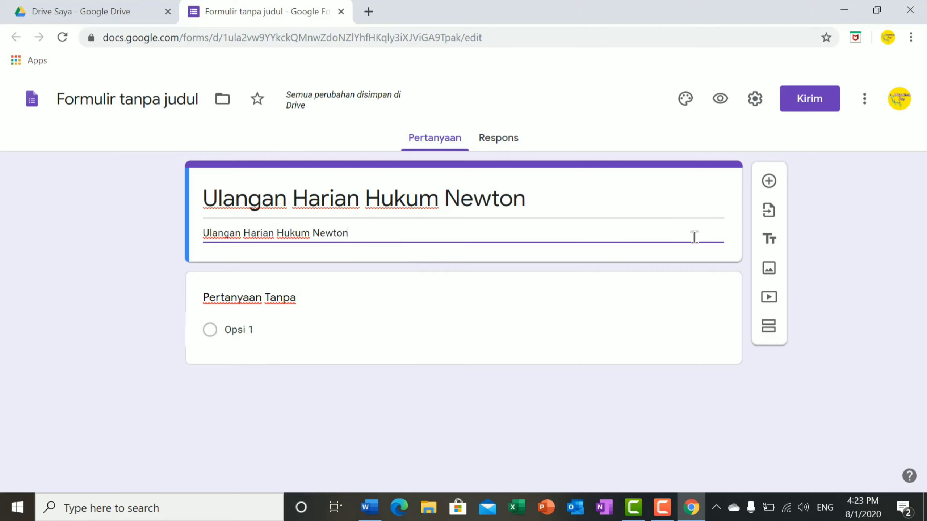
# Change the first question to a Jawaban singkat question named "Nama" and make it required.
pyautogui.click(306, 297)
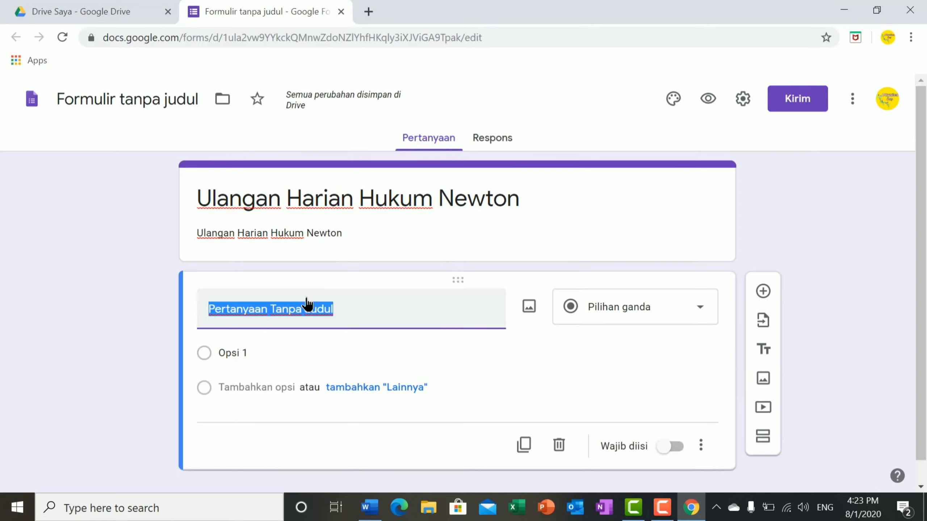
pyautogui.click(673, 305)
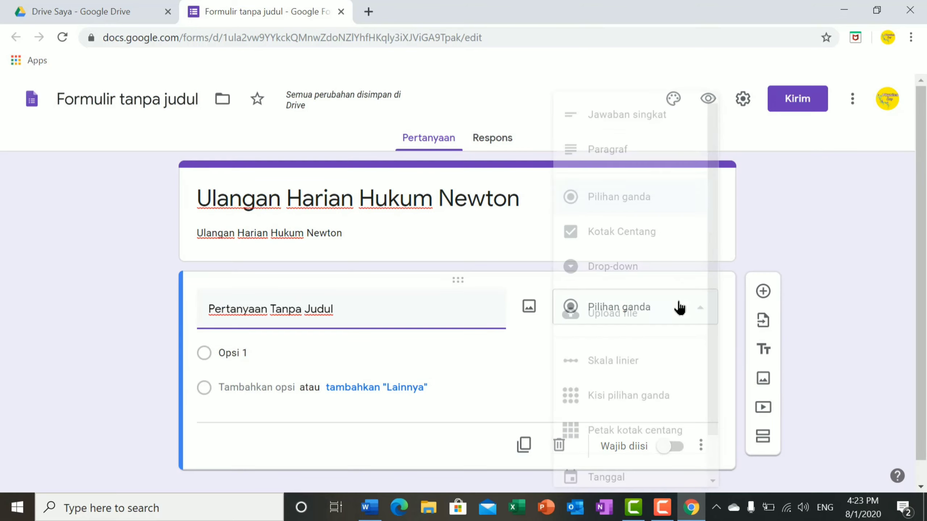
pyautogui.click(618, 115)
pyautogui.click(340, 302)
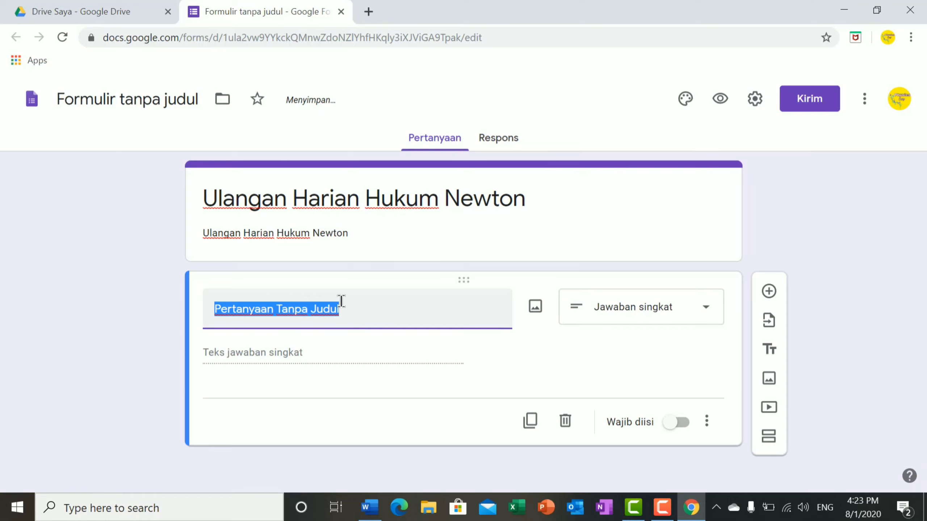
pyautogui.write('Nam')
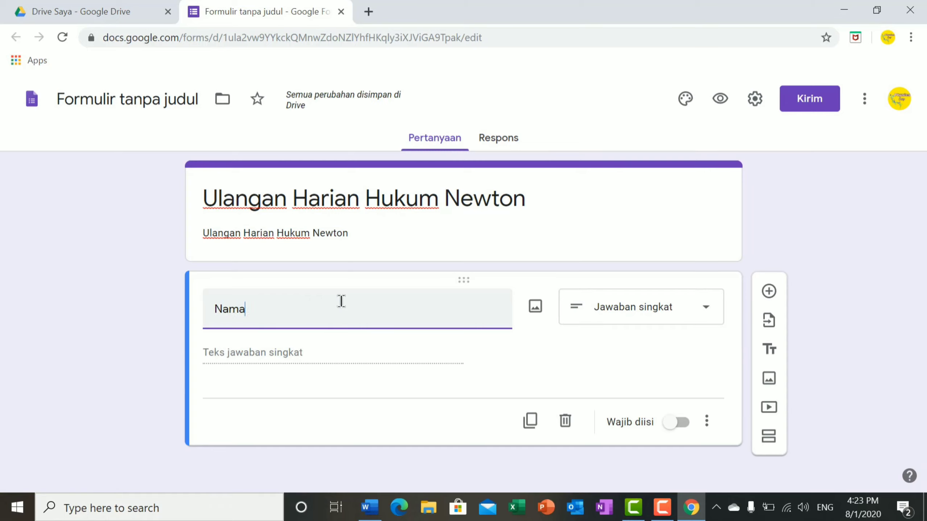
pyautogui.write('a')
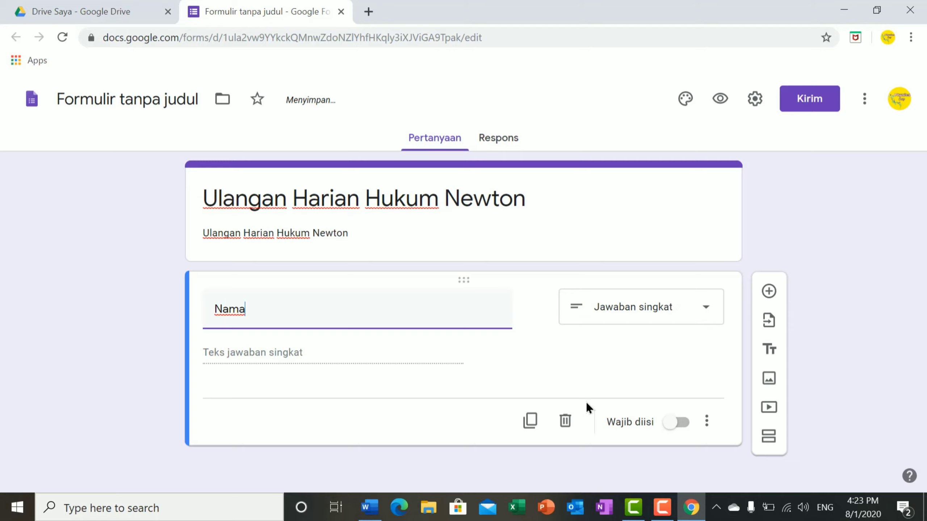
pyautogui.click(672, 424)
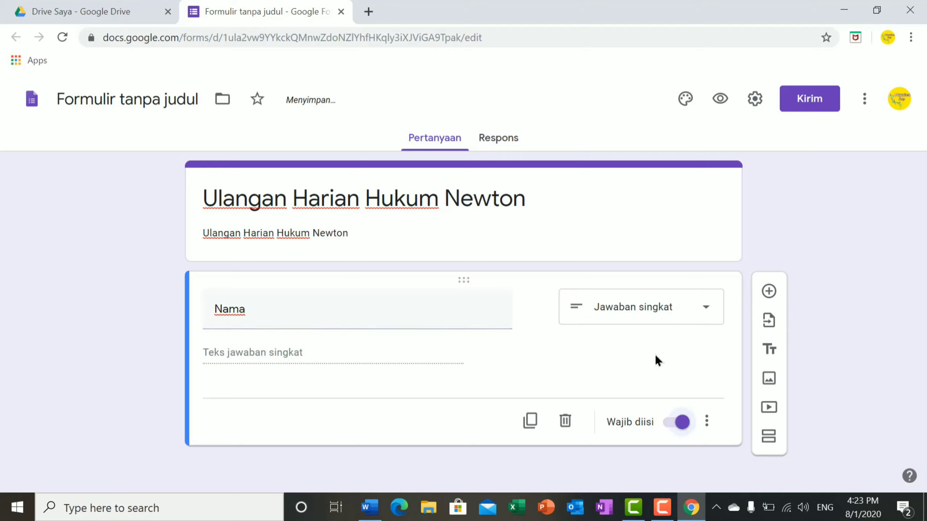
# Add a "Kelas" question with the options X MIPA 1, X MIPA 2, X MIPA 3 and X MIPA 4.
pyautogui.click(770, 291)
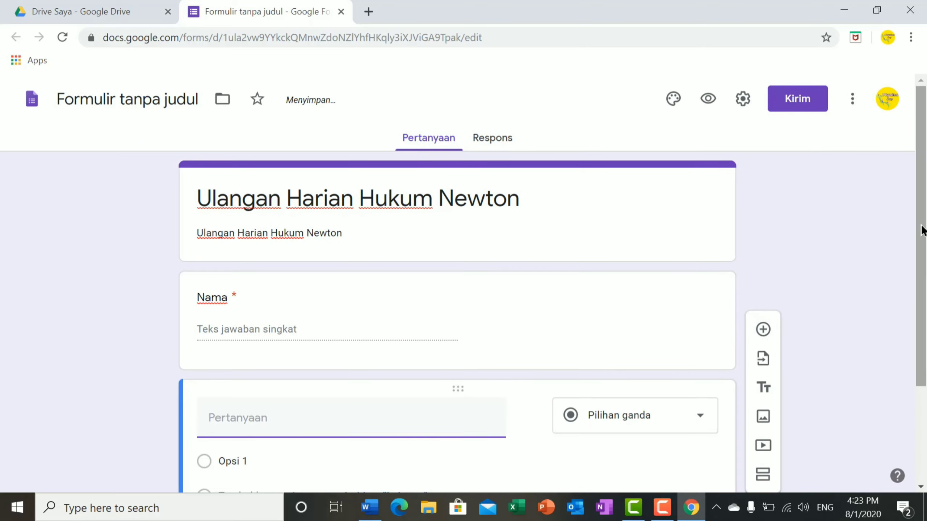
pyautogui.moveTo(922, 231); pyautogui.dragTo(921, 312)
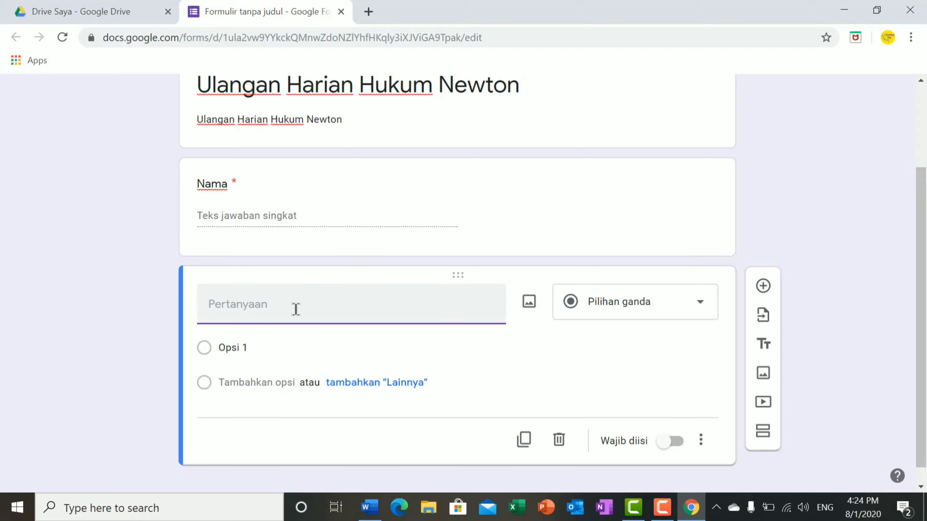
pyautogui.write('Kelas')
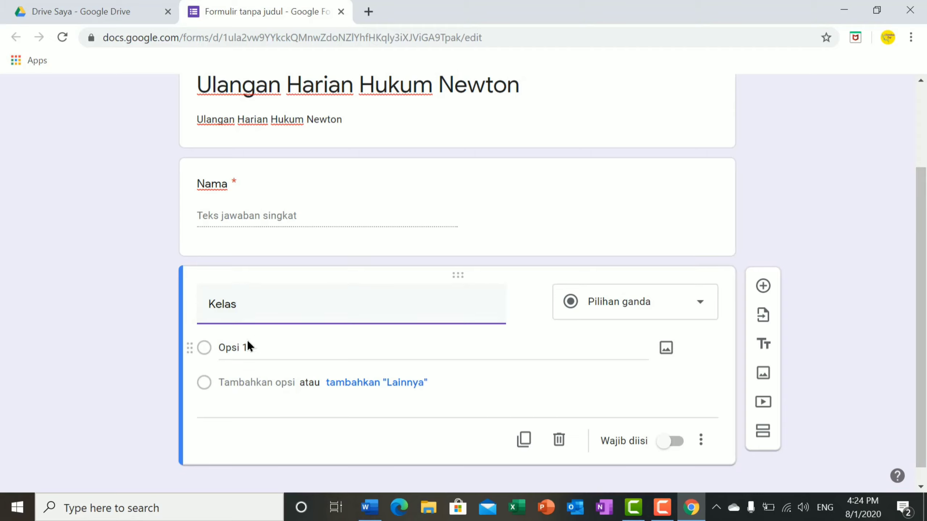
pyautogui.click(228, 347)
pyautogui.write('X MIPA')
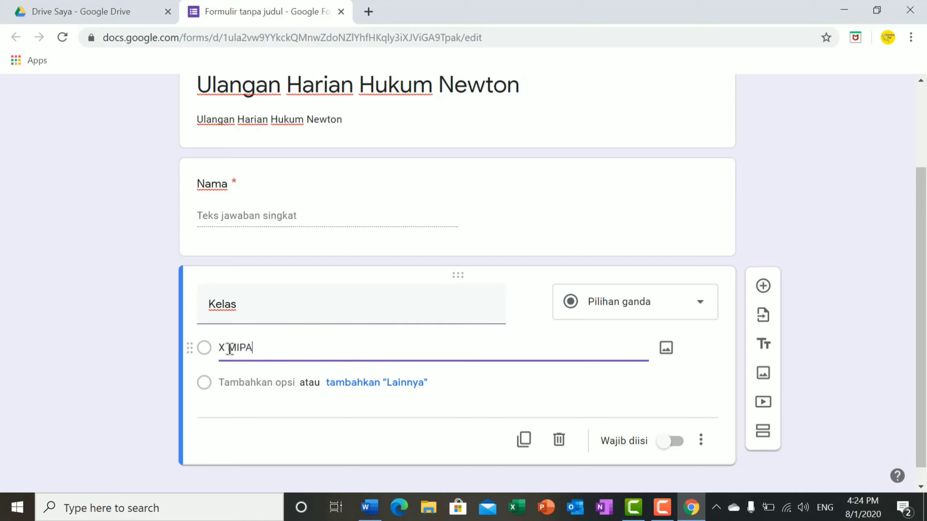
pyautogui.click(224, 382)
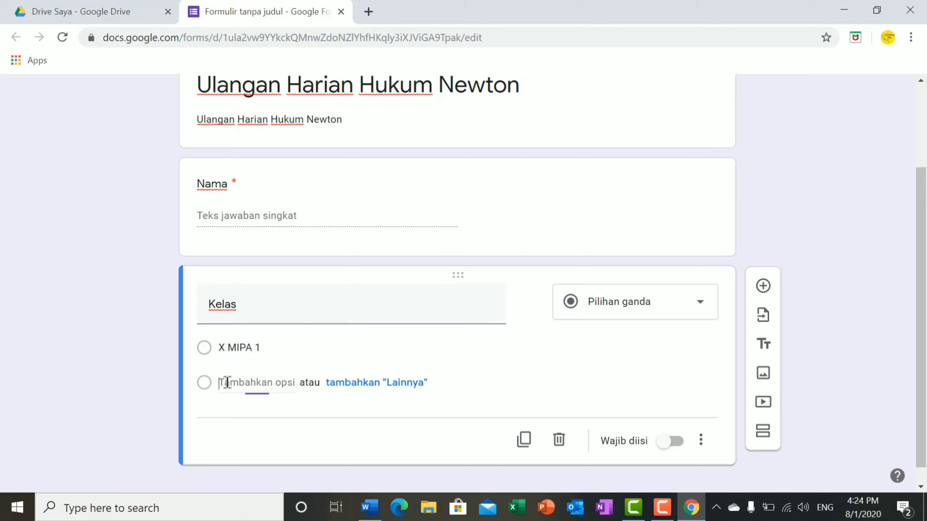
pyautogui.write('X MIPA 2')
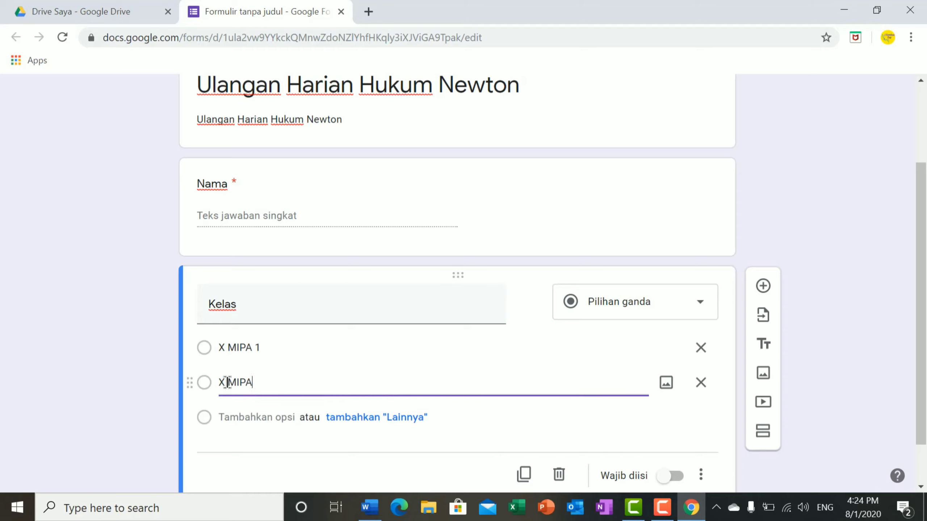
pyautogui.click(227, 416)
pyautogui.write('X MIPA 3')
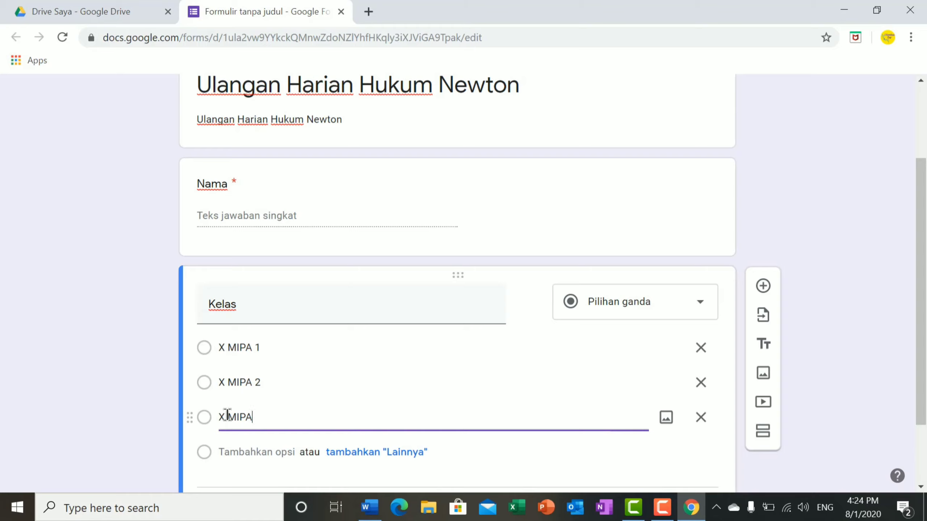
pyautogui.click(231, 452)
pyautogui.write('X MIPA 4')
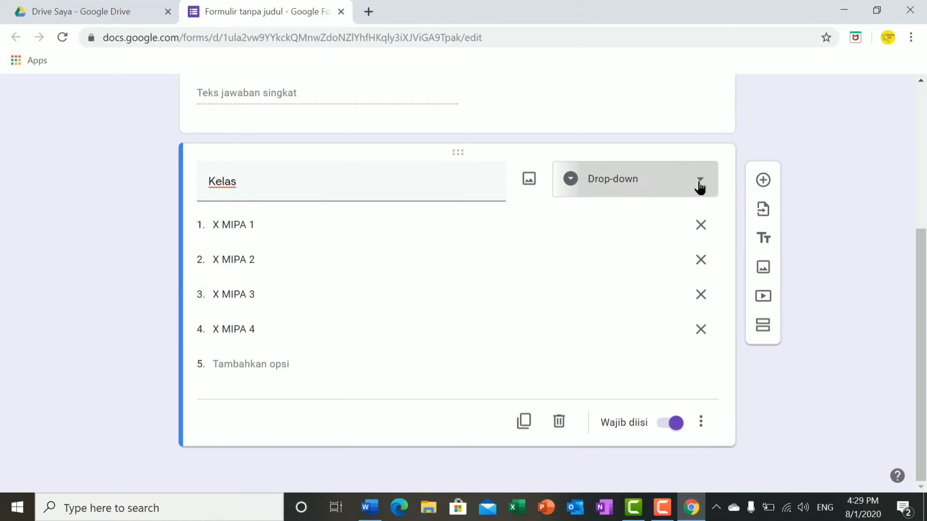
# Switch the Kelas question's type to Pilihan ganda for comparison, and return it to Drop-down.
pyautogui.click(698, 182)
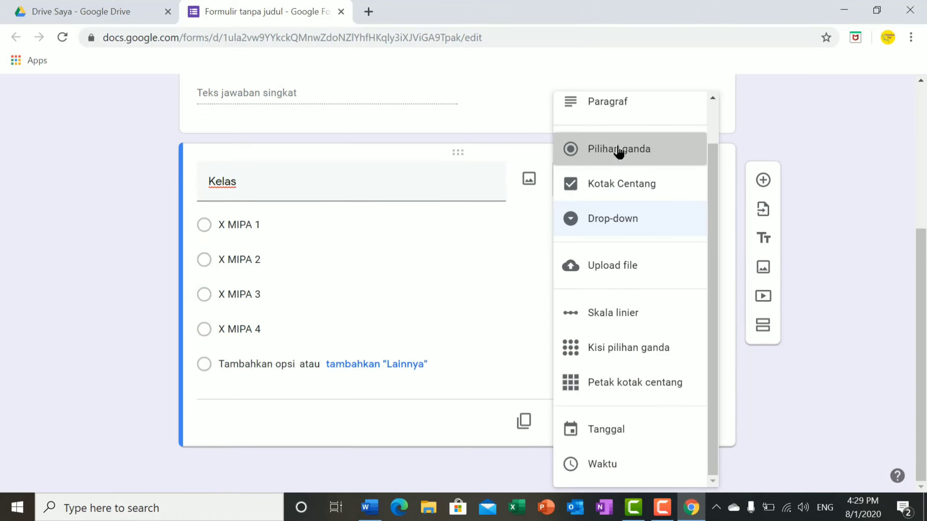
pyautogui.click(619, 149)
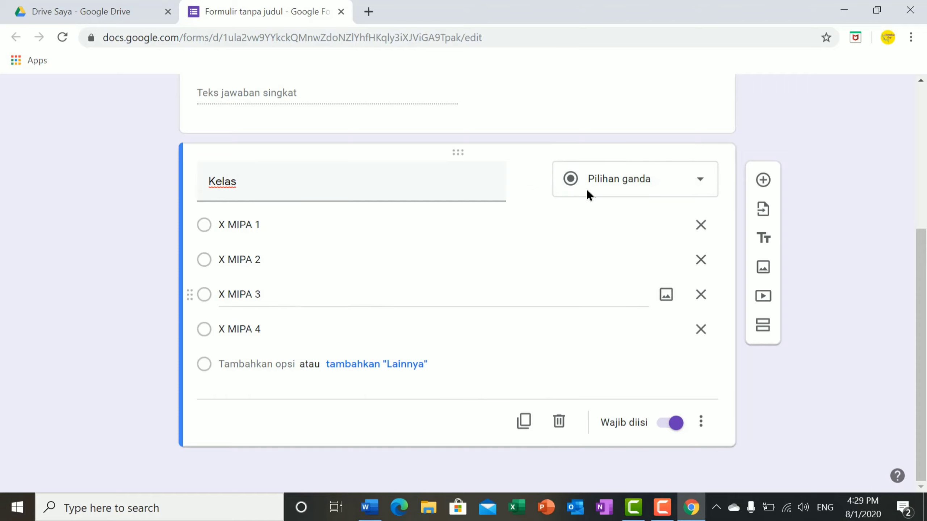
pyautogui.click(703, 183)
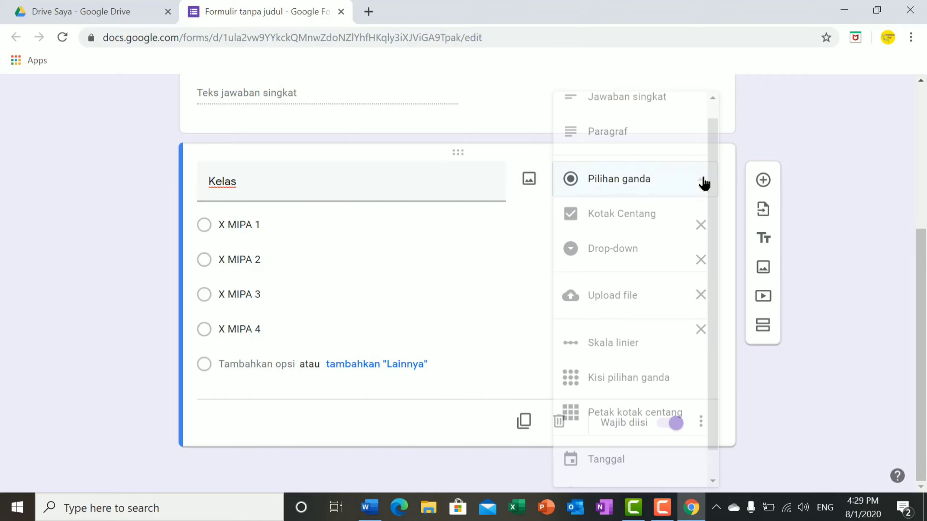
pyautogui.click(617, 250)
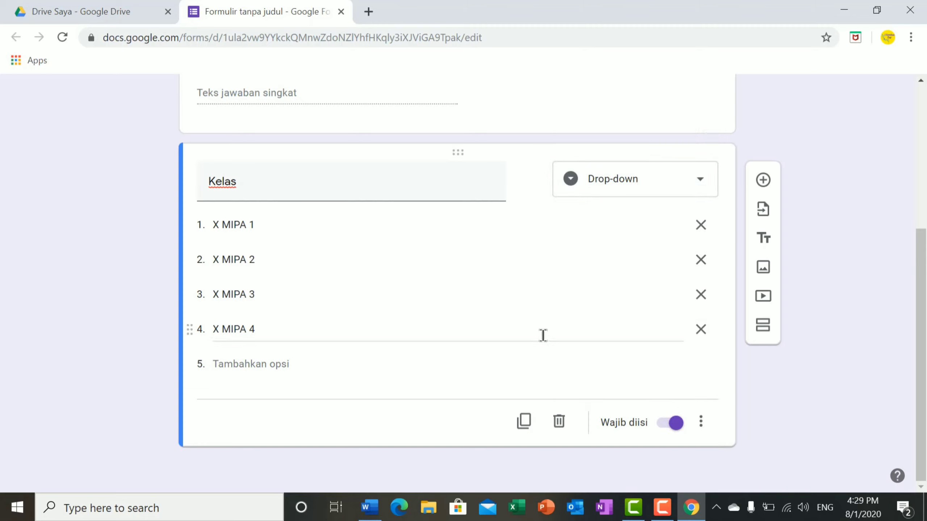
# Add a new blank question below the Kelas question.
pyautogui.click(762, 180)
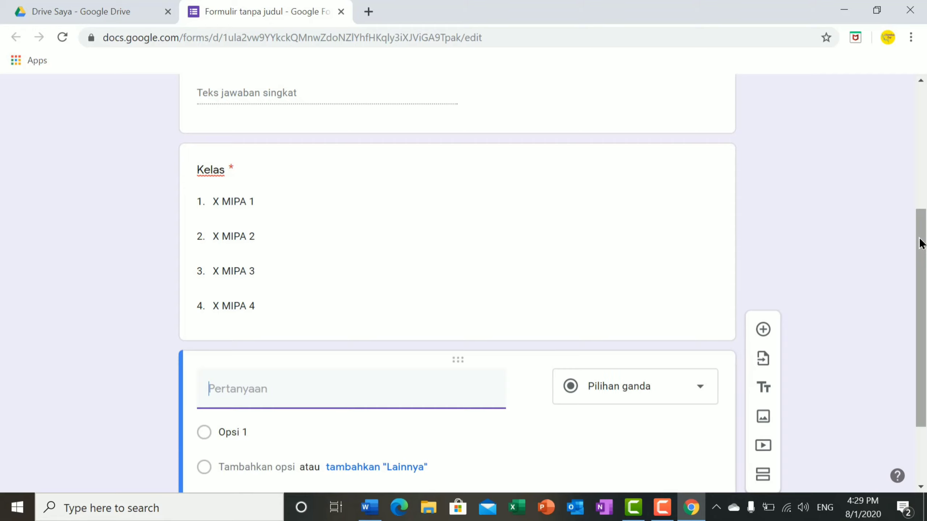
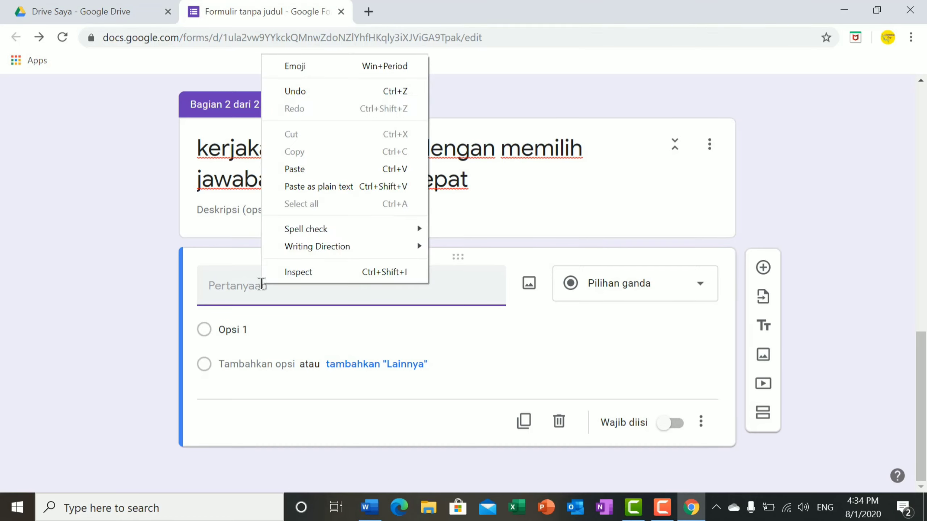
# Paste "Peristiwa yang berhubungan dengan Hukum 1 Newton berikut adalah ..." as section 2's question text and remove its leading number.
pyautogui.click(298, 168)
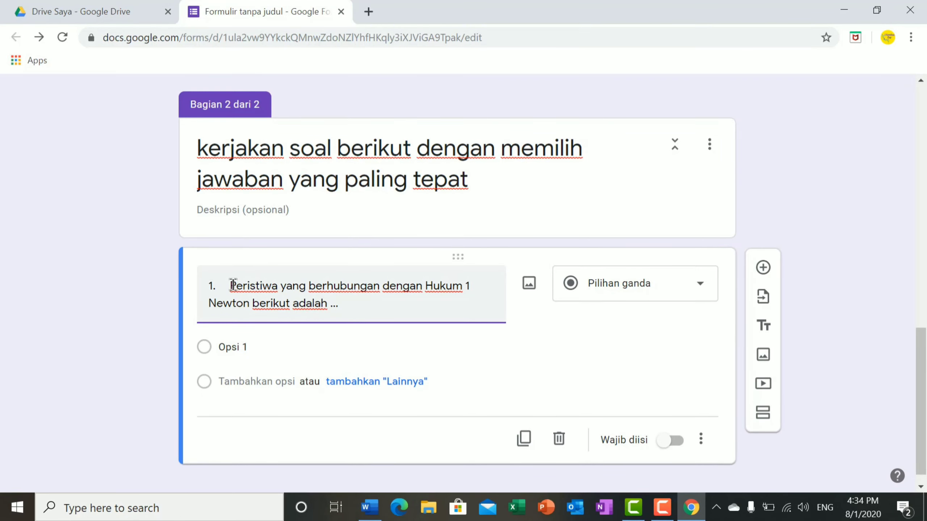
pyautogui.press('BackSpace')
pyautogui.press('BackSpace')
pyautogui.press('BackSpace')
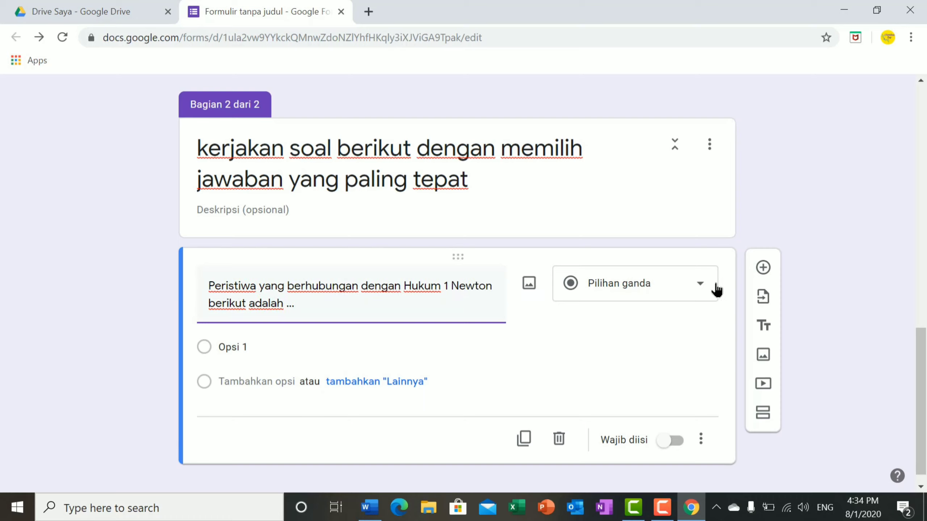
# Switch to the "soal latihan hk Nwton" document in Word and delete the manual "A." prefix from question 1's first option.
pyautogui.click(243, 347)
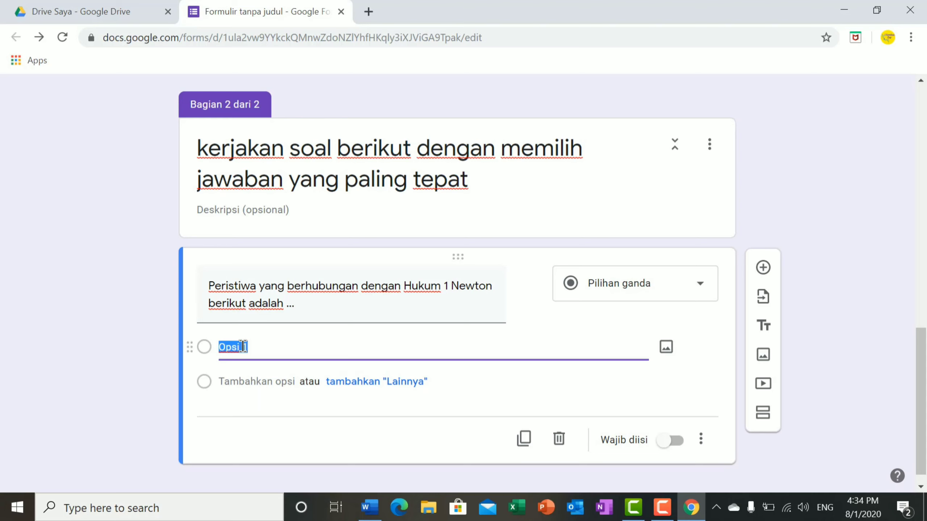
pyautogui.click(379, 513)
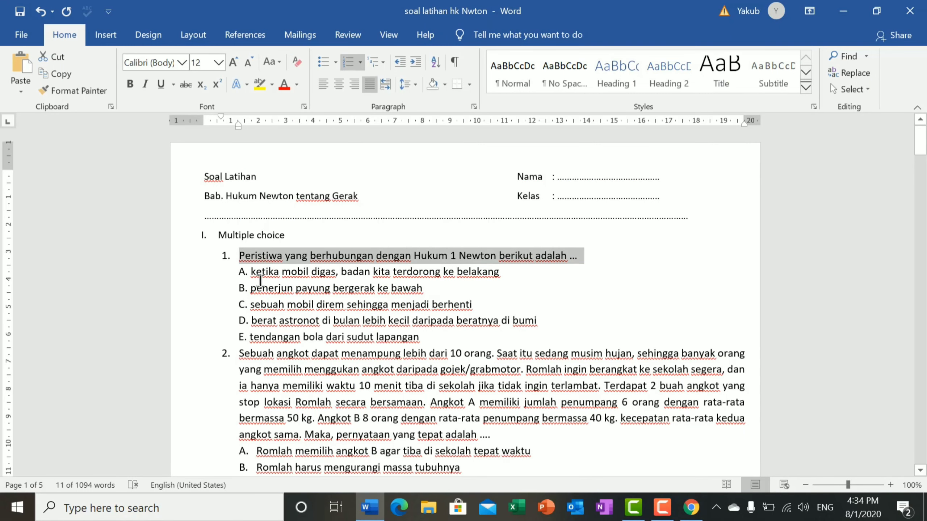
pyautogui.moveTo(251, 272); pyautogui.dragTo(449, 334)
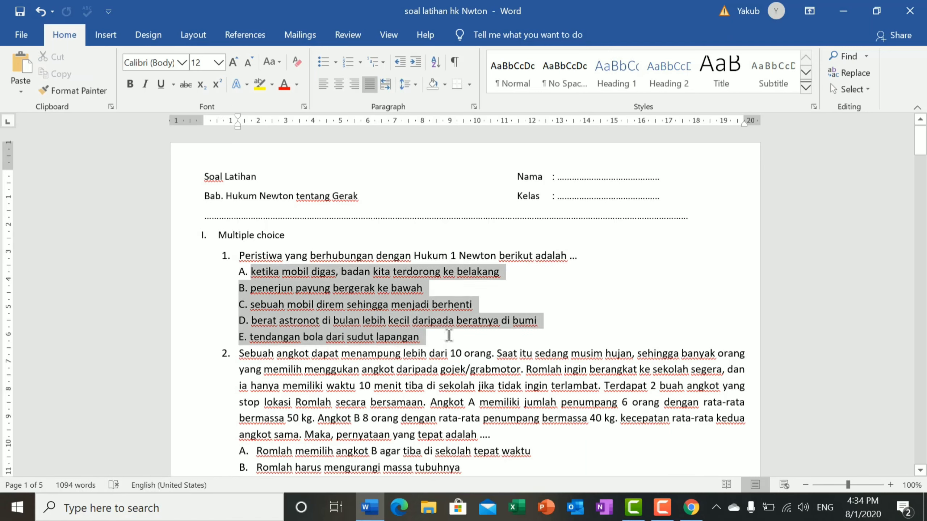
pyautogui.click(253, 273)
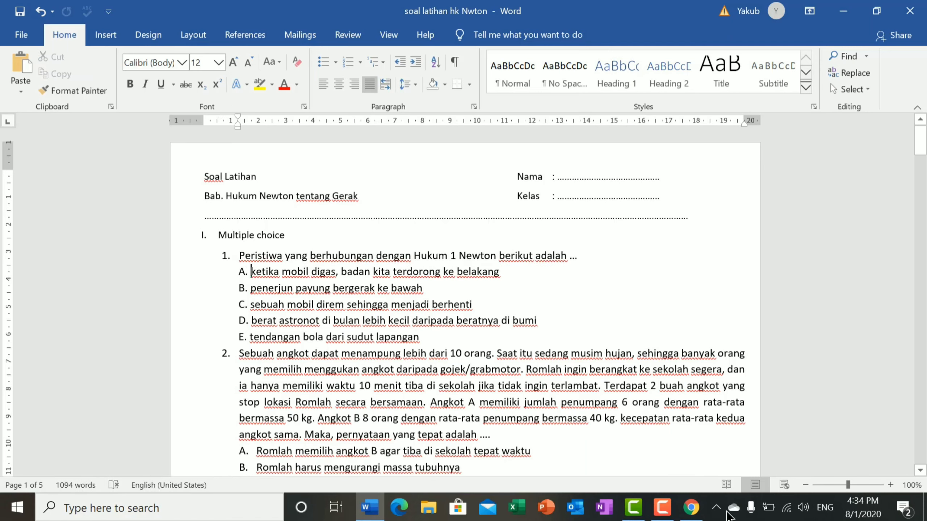
pyautogui.press('BackSpace')
pyautogui.press('BackSpace')
pyautogui.press('BackSpace')
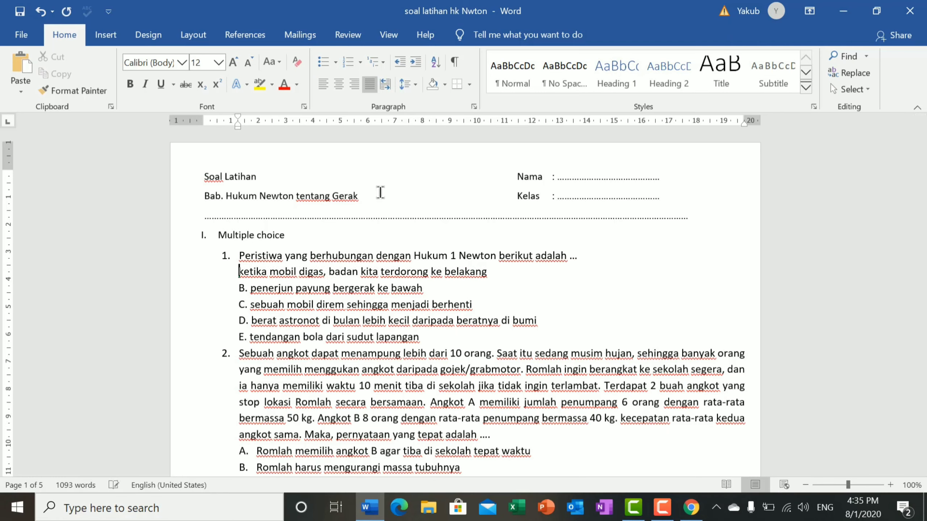
# Delete the manual B., C., D. and E. prefixes from the remaining answer options of question 1.
pyautogui.press('Down')
pyautogui.press('Right')
pyautogui.press('Right')
pyautogui.press('Right')
pyautogui.press('BackSpace')
pyautogui.press('BackSpace')
pyautogui.press('BackSpace')
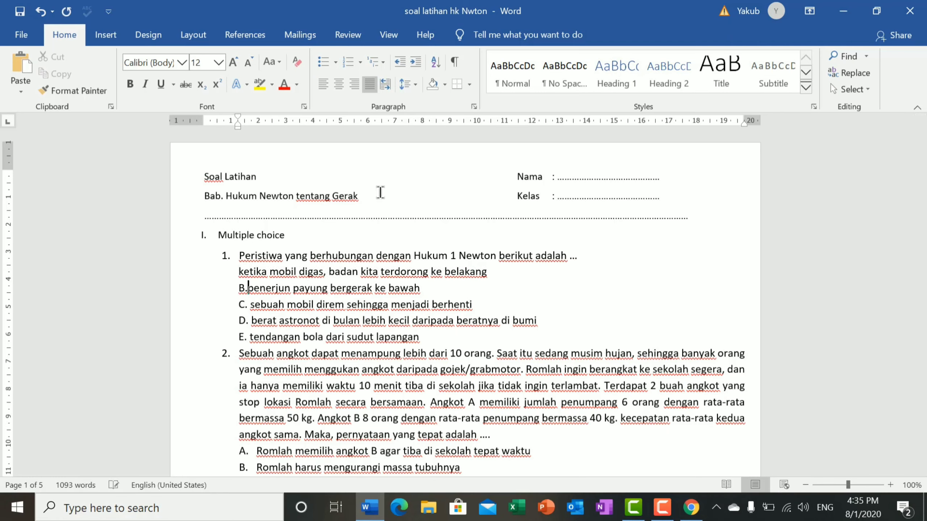
pyautogui.press('Down')
pyautogui.press('Right')
pyautogui.press('Right')
pyautogui.press('Right')
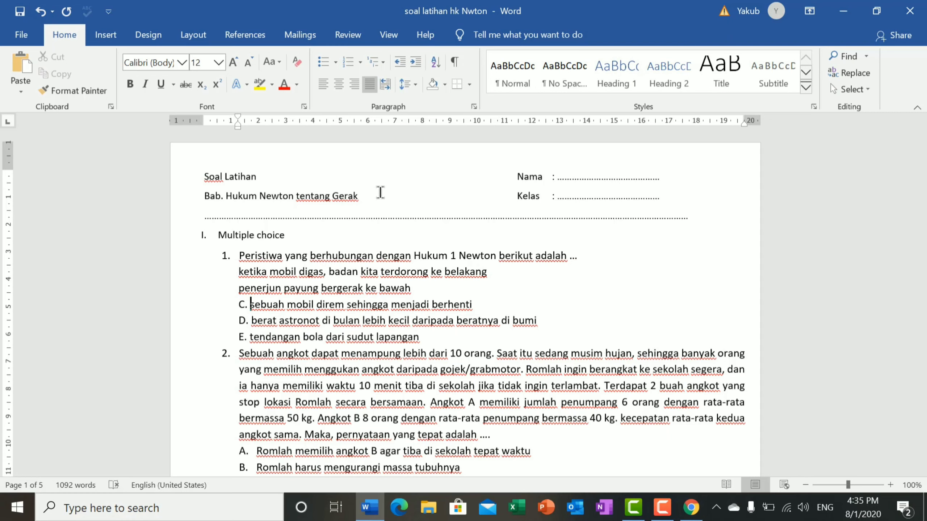
pyautogui.press('BackSpace')
pyautogui.press('BackSpace')
pyautogui.press('BackSpace')
pyautogui.press('Down')
pyautogui.press('Right')
pyautogui.press('Right')
pyautogui.press('Right')
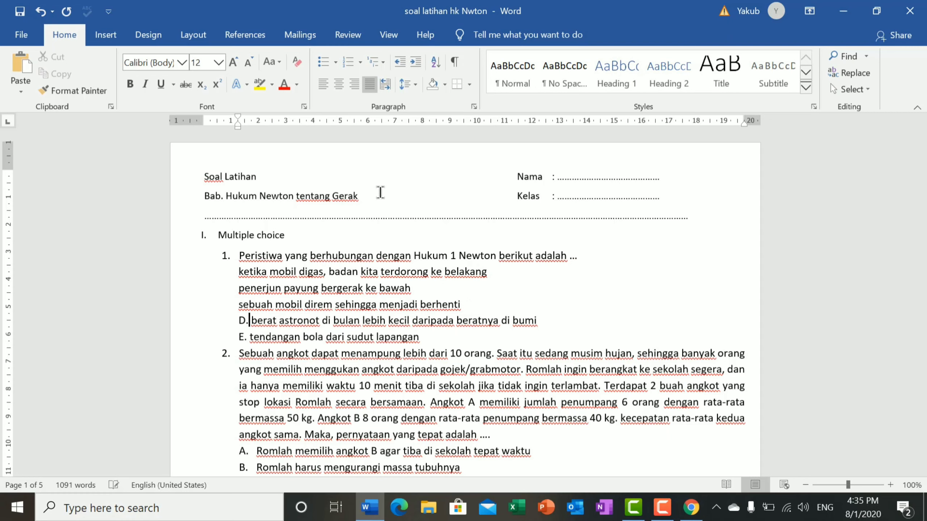
pyautogui.press('BackSpace')
pyautogui.press('BackSpace')
pyautogui.press('BackSpace')
pyautogui.press('Down')
pyautogui.press('Right')
pyautogui.press('Right')
pyautogui.press('Right')
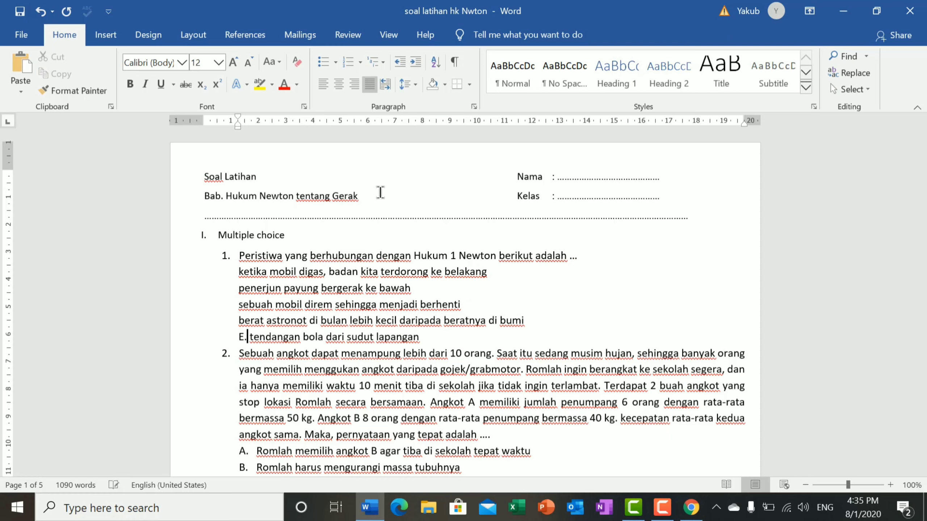
pyautogui.press('BackSpace')
pyautogui.press('BackSpace')
pyautogui.press('BackSpace')
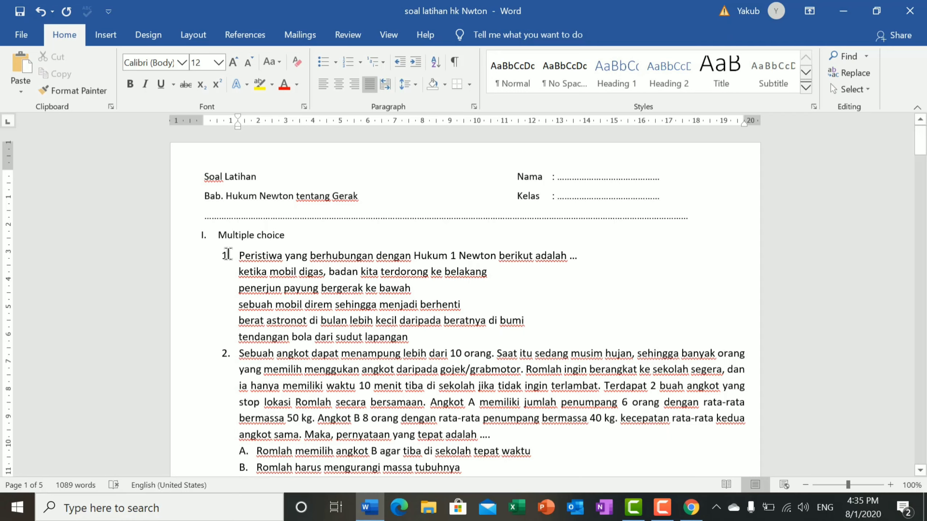
# Apply automatic A., B., C. list numbering to the five answer options of question 1.
pyautogui.moveTo(239, 271); pyautogui.dragTo(374, 336)
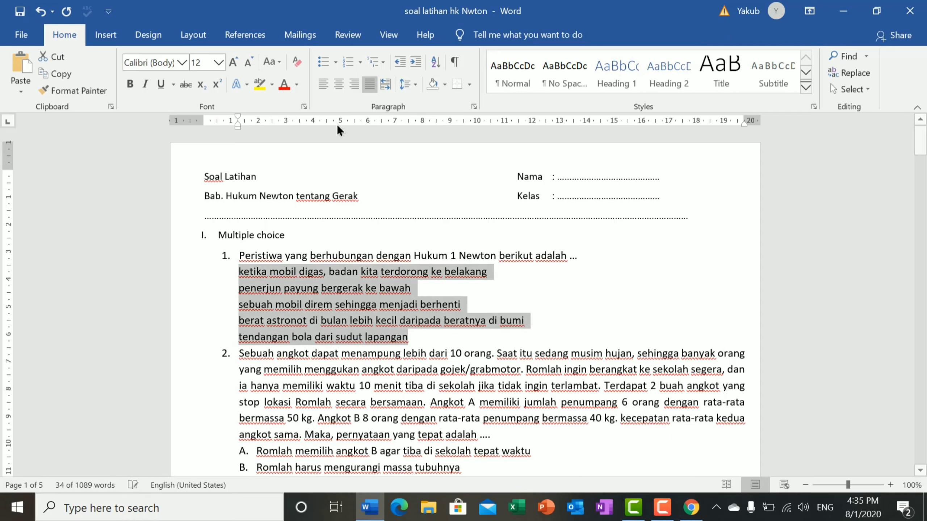
pyautogui.click(359, 61)
pyautogui.click(360, 112)
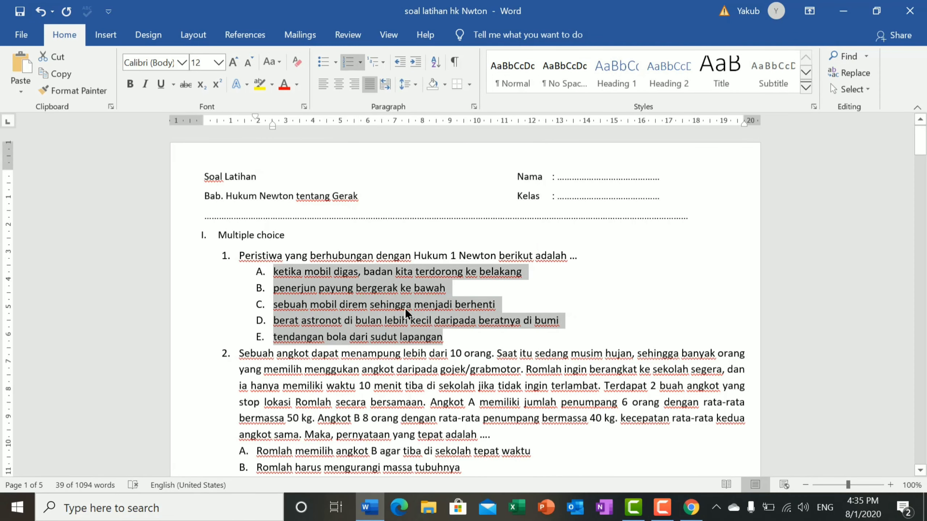
pyautogui.click(393, 304)
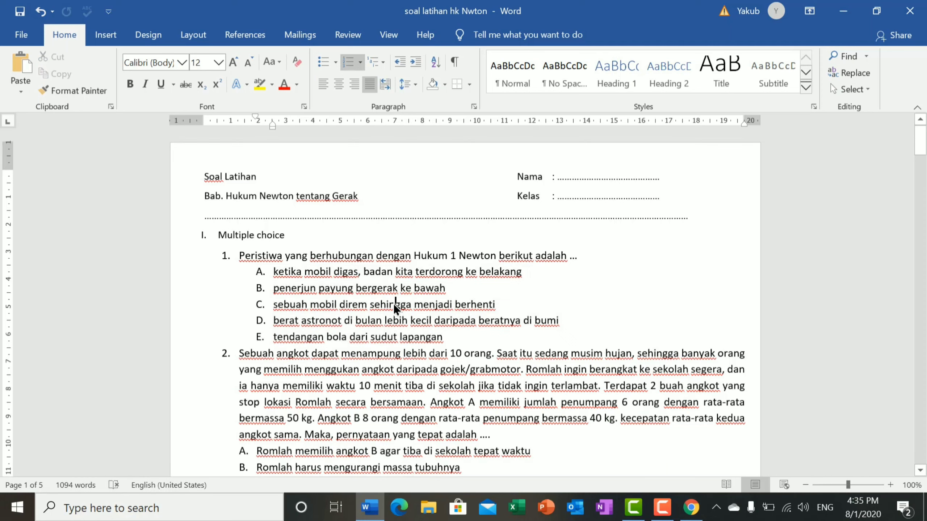
# Copy question 1's five answer options, from "ketika mobil digas, badan kita terdorong ke belakang" to "tendangan bola dari sudut lapangan".
pyautogui.moveTo(273, 271); pyautogui.dragTo(445, 338)
pyautogui.rightClick(315, 278)
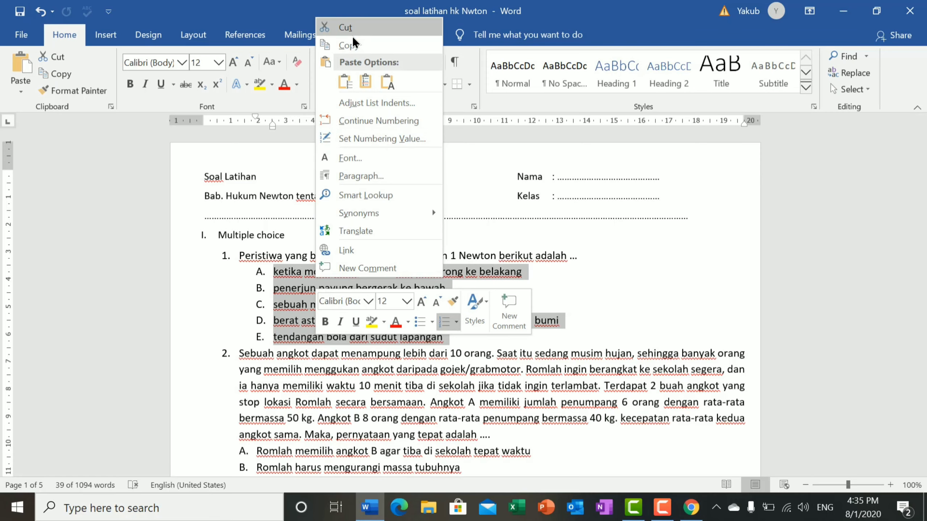
pyautogui.click(346, 46)
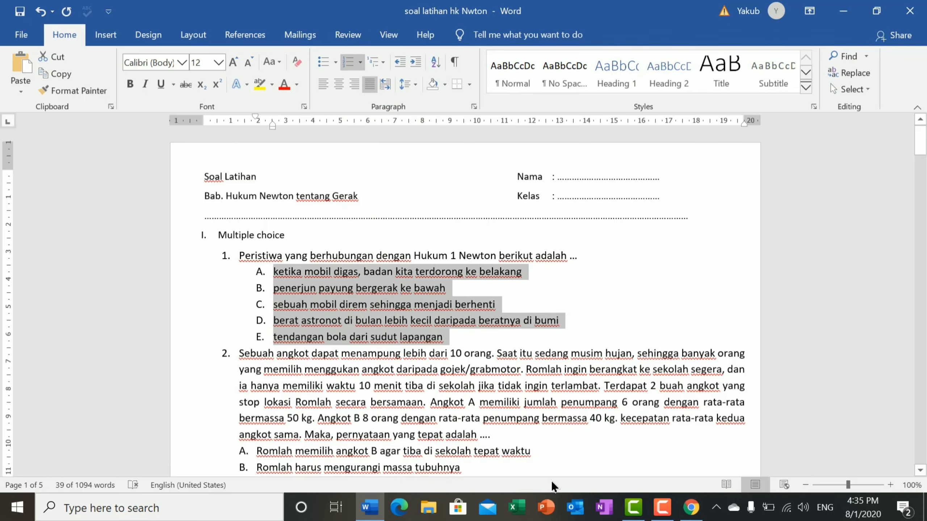
# Switch to the Google Forms editor in Chrome and replace the "Opsi 1" text with the copied answer options.
pyautogui.click(691, 508)
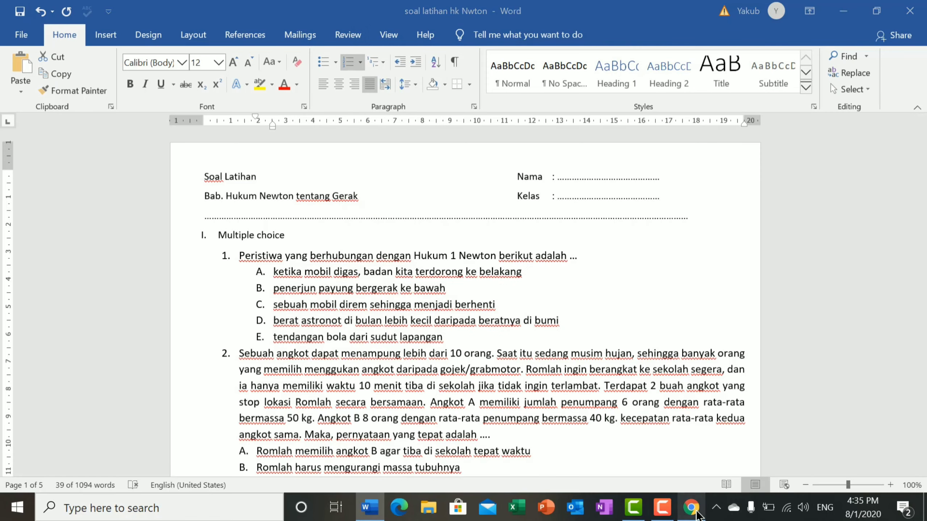
pyautogui.click(291, 345)
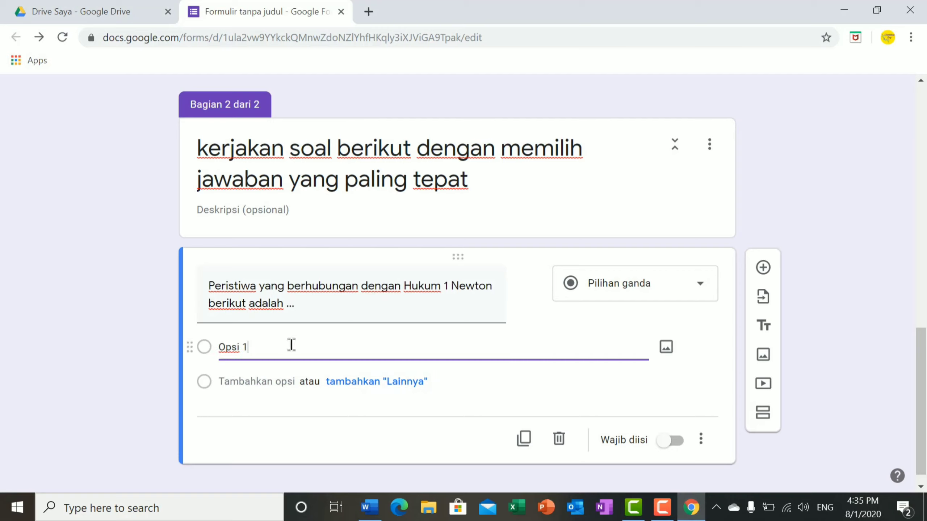
pyautogui.press('BackSpace')
pyautogui.press('BackSpace')
pyautogui.press('BackSpace')
pyautogui.press('BackSpace')
pyautogui.press('BackSpace')
pyautogui.press('BackSpace')
pyautogui.rightClick(229, 350)
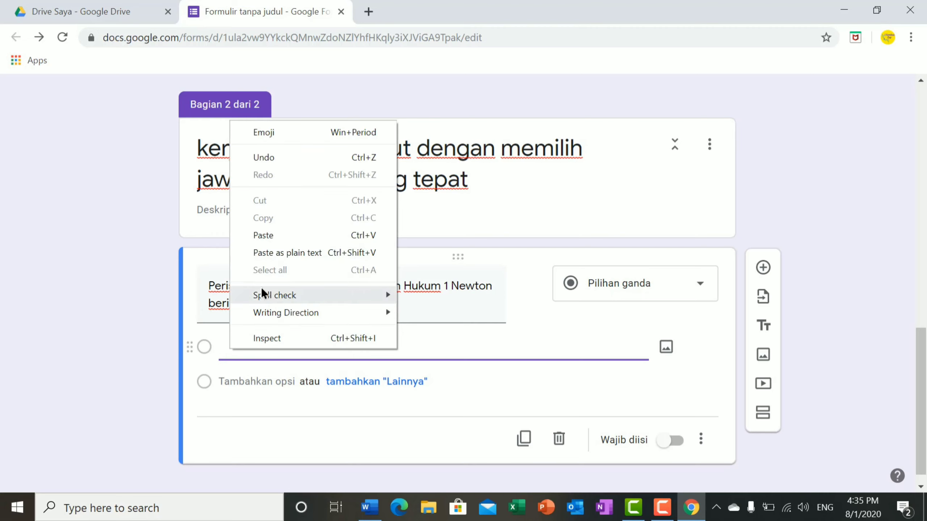
pyautogui.click(272, 236)
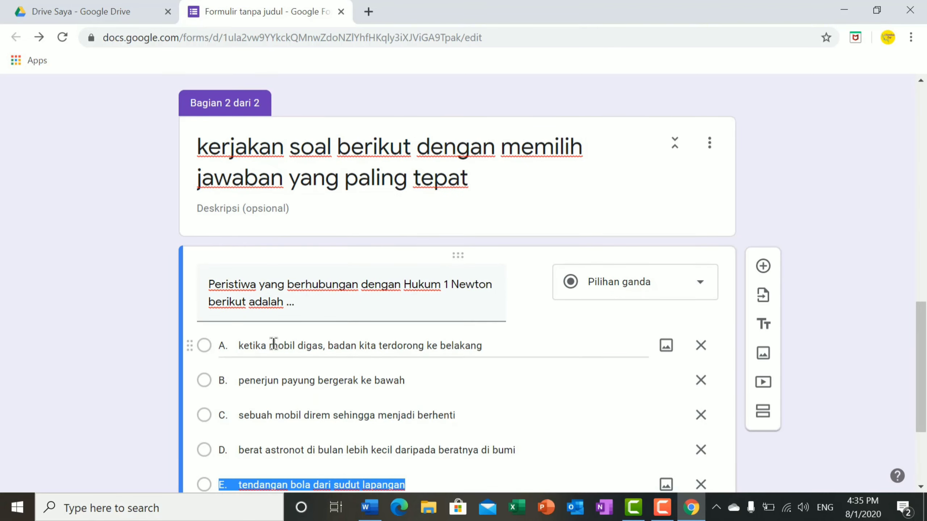
# Remove the "A." prefix from the first answer option, "ketika mobil digas, badan kita terdorong ke belakang".
pyautogui.click(240, 345)
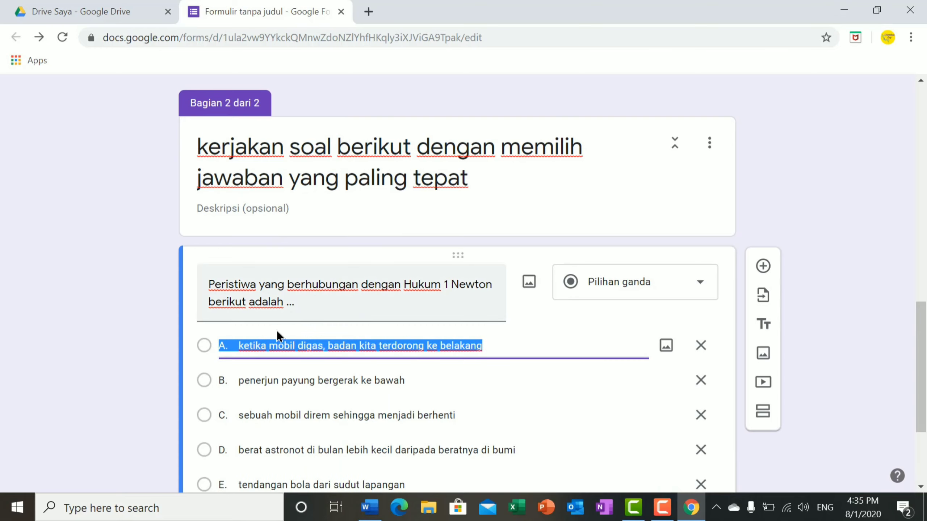
pyautogui.click(237, 351)
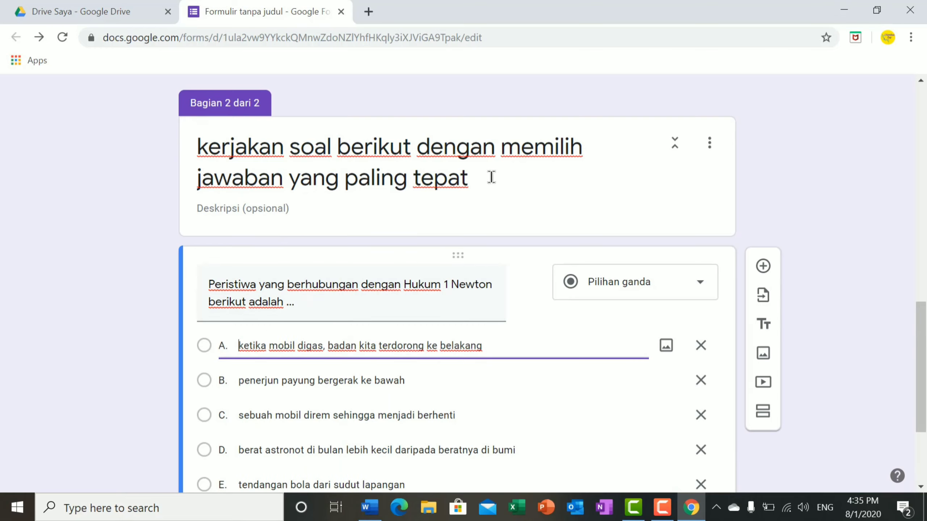
pyautogui.press('BackSpace')
pyautogui.press('BackSpace')
pyautogui.press('BackSpace')
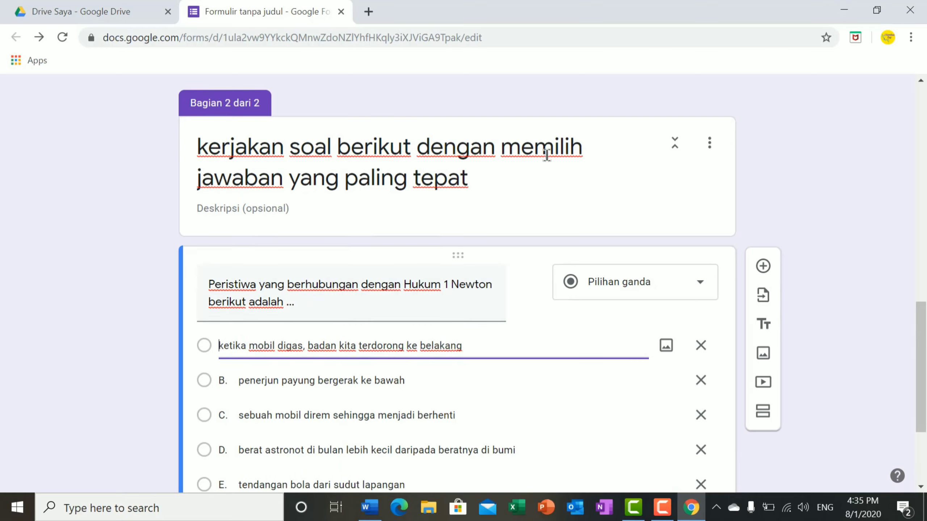
# Remove the "B." prefix from the second answer option, "penerjun payung bergerak ke bawah".
pyautogui.press('Tab')
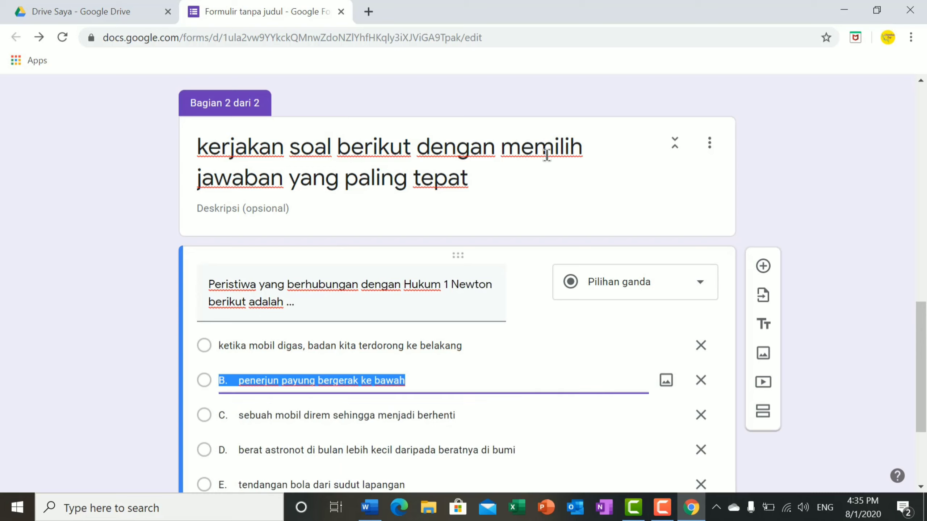
pyautogui.click(243, 380)
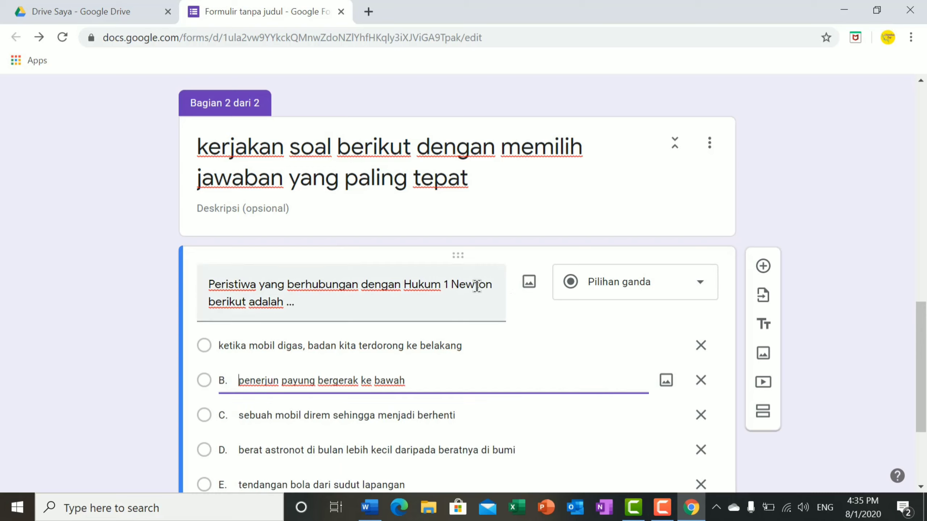
pyautogui.press('BackSpace')
pyautogui.press('BackSpace')
pyautogui.press('BackSpace')
pyautogui.press('BackSpace')
pyautogui.press('BackSpace')
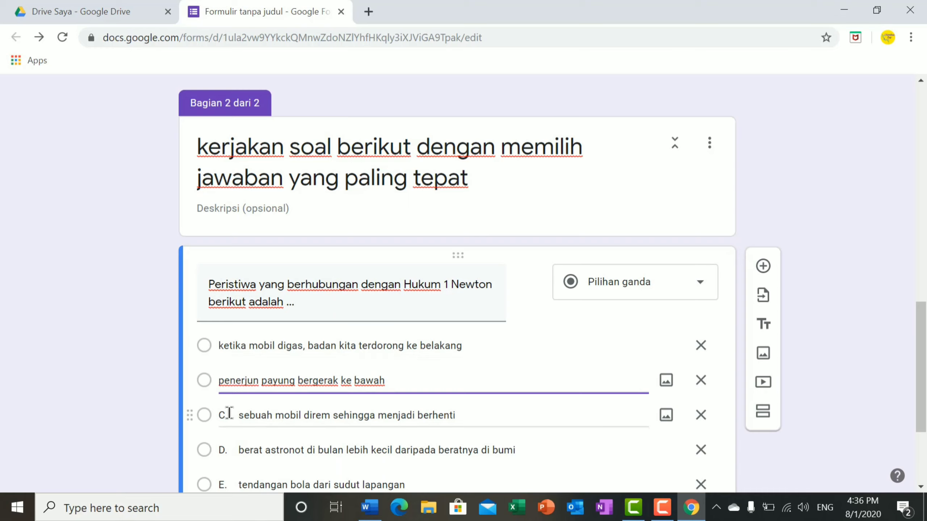
# Remove the "C." prefix from the third answer option, "sebuah mobil direm sehingga menjadi berhenti".
pyautogui.click(238, 415)
pyautogui.click(239, 415)
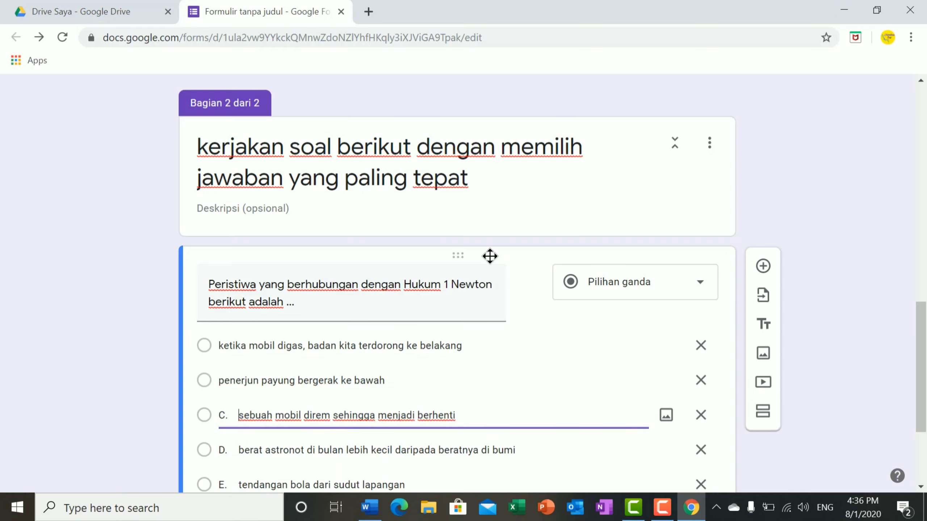
pyautogui.press('BackSpace')
pyautogui.press('BackSpace')
pyautogui.press('BackSpace')
pyautogui.press('BackSpace')
pyautogui.press('BackSpace')
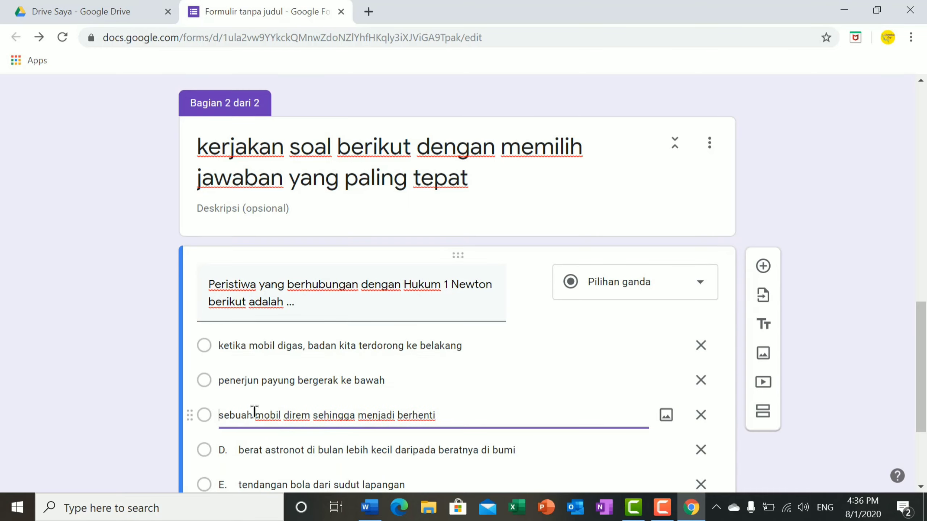
# Remove the "D." prefix from the fourth answer option, "berat astronot di bulan lebih kecil daripada beratnya di bumi".
pyautogui.click(237, 448)
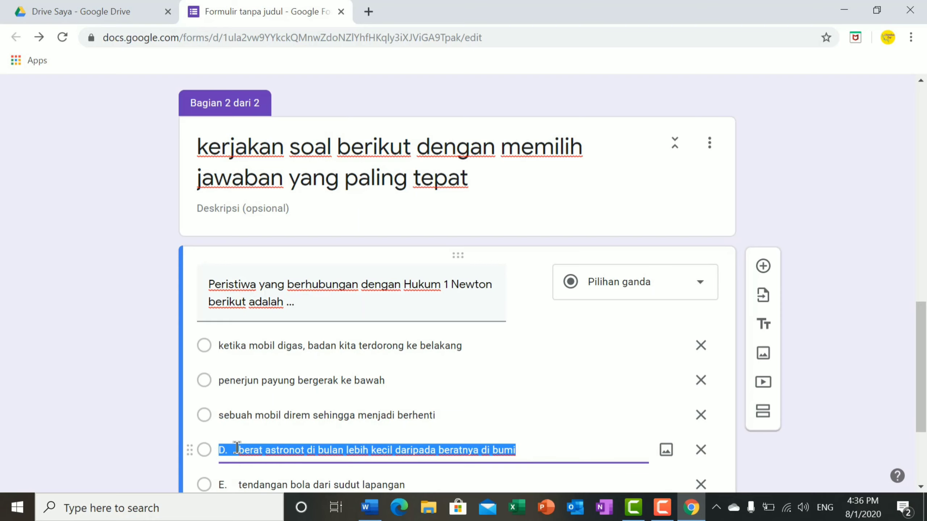
pyautogui.doubleClick(237, 448)
pyautogui.click(237, 447)
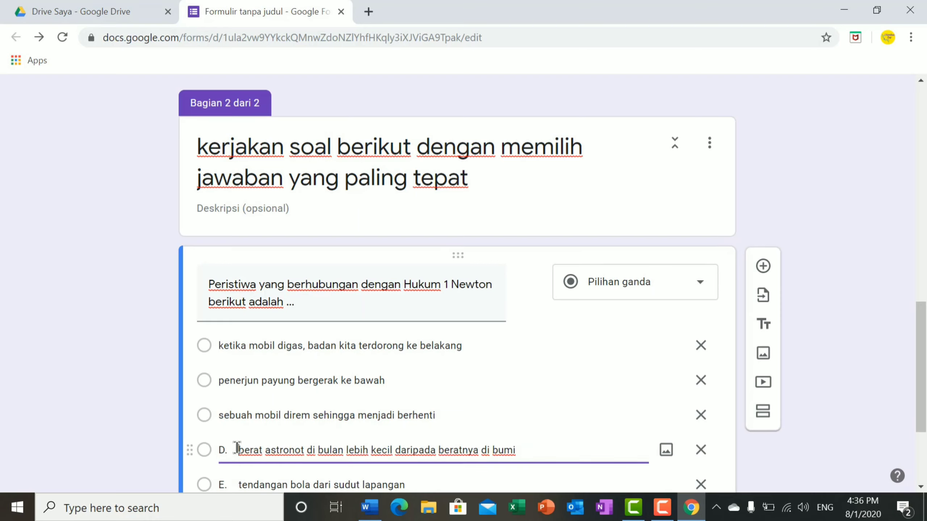
pyautogui.press('BackSpace')
pyautogui.press('BackSpace')
pyautogui.press('BackSpace')
pyautogui.press('BackSpace')
pyautogui.press('BackSpace')
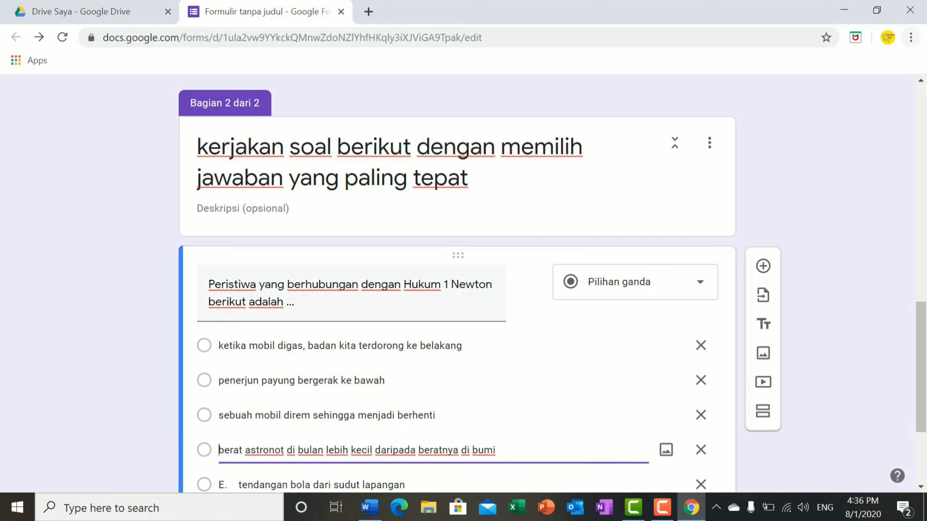
# Remove the "E." prefix from the option "tendangan bola dari sudut lapangan" and choose Pilihan ganda as the question type.
pyautogui.scroll(1, 899, 260)
pyautogui.moveTo(923, 313); pyautogui.dragTo(924, 365)
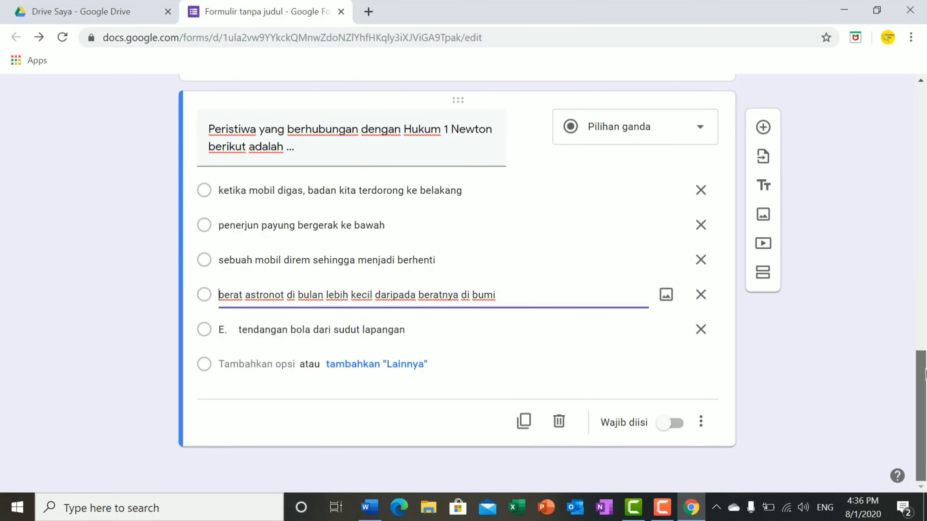
pyautogui.click(238, 331)
pyautogui.click(238, 332)
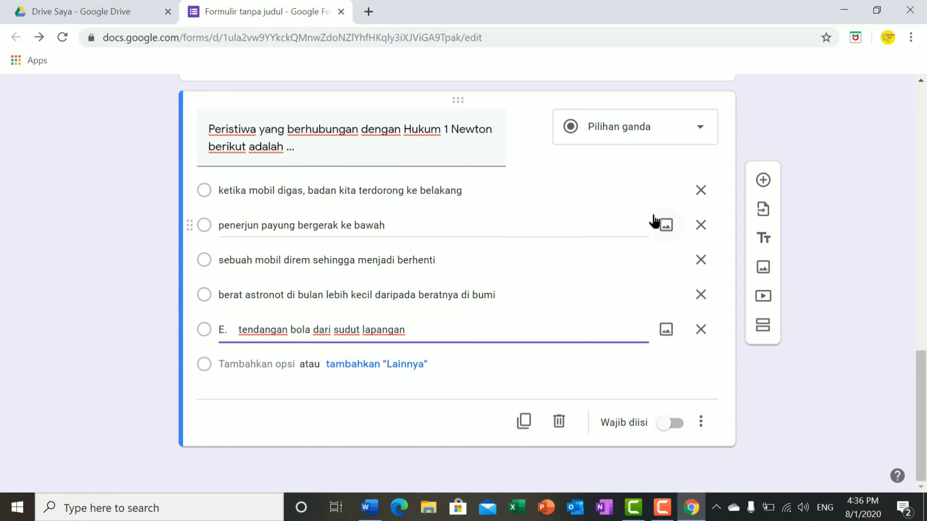
pyautogui.press('BackSpace')
pyautogui.press('BackSpace')
pyautogui.press('BackSpace')
pyautogui.press('BackSpace')
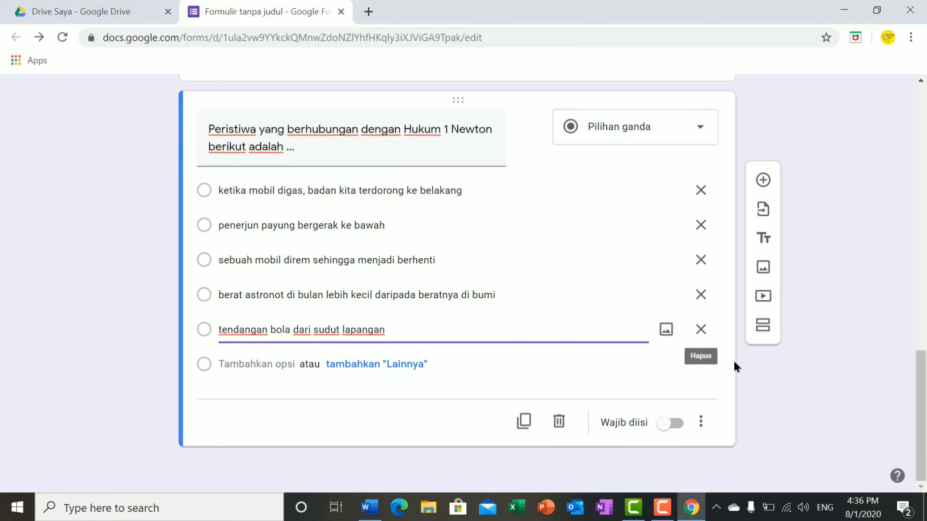
pyautogui.click(701, 125)
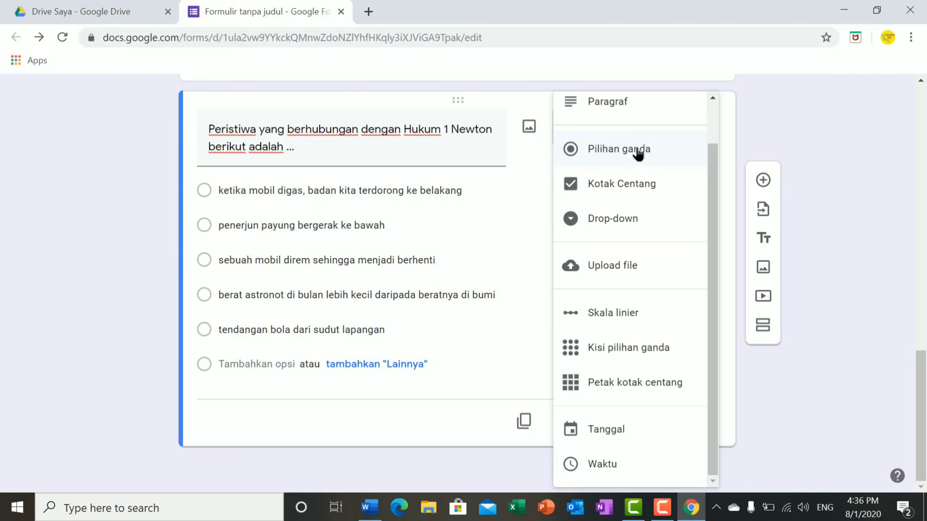
pyautogui.click(638, 148)
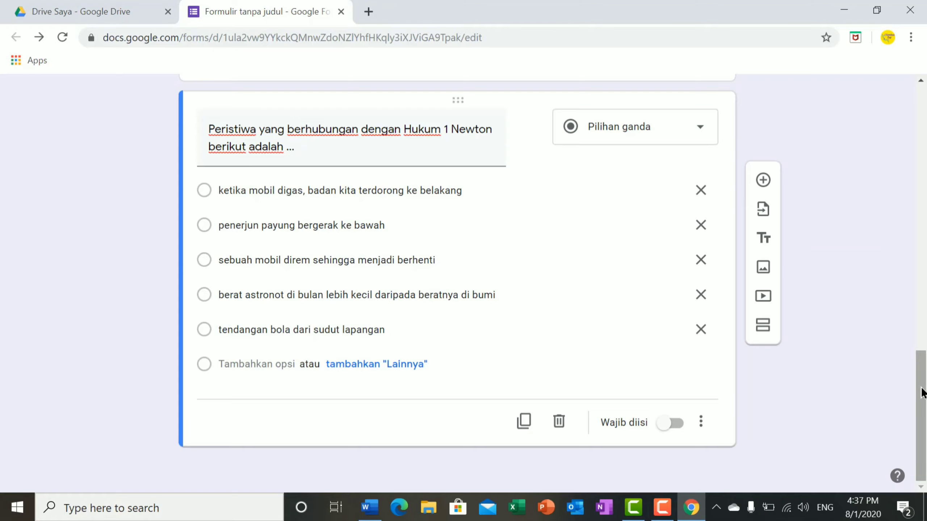
# Open the form's settings and enable the general option "Batasi ke 1 tanggapan".
pyautogui.moveTo(921, 392); pyautogui.dragTo(912, 71)
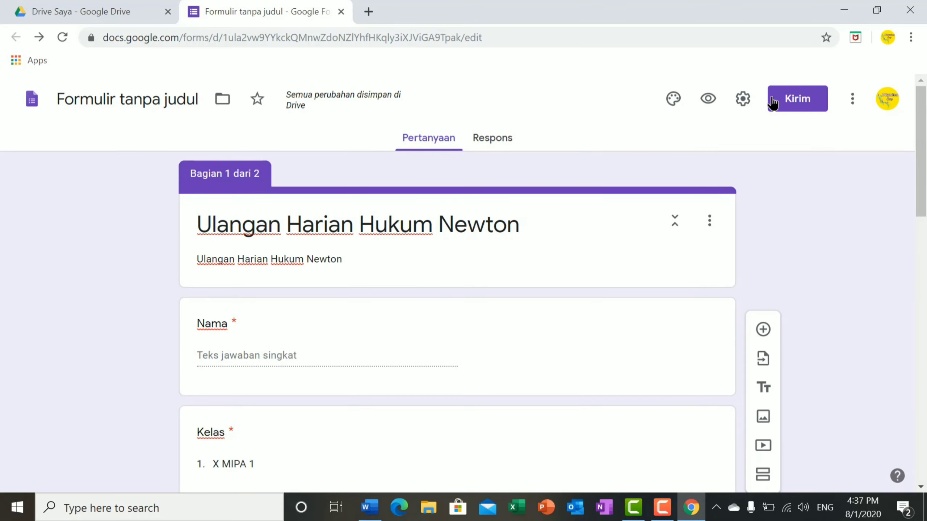
pyautogui.click(740, 102)
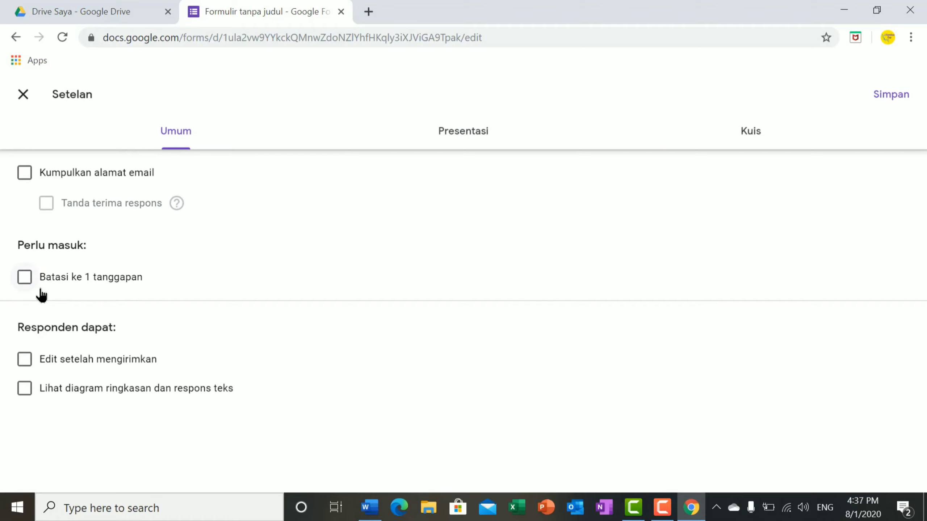
pyautogui.click(24, 280)
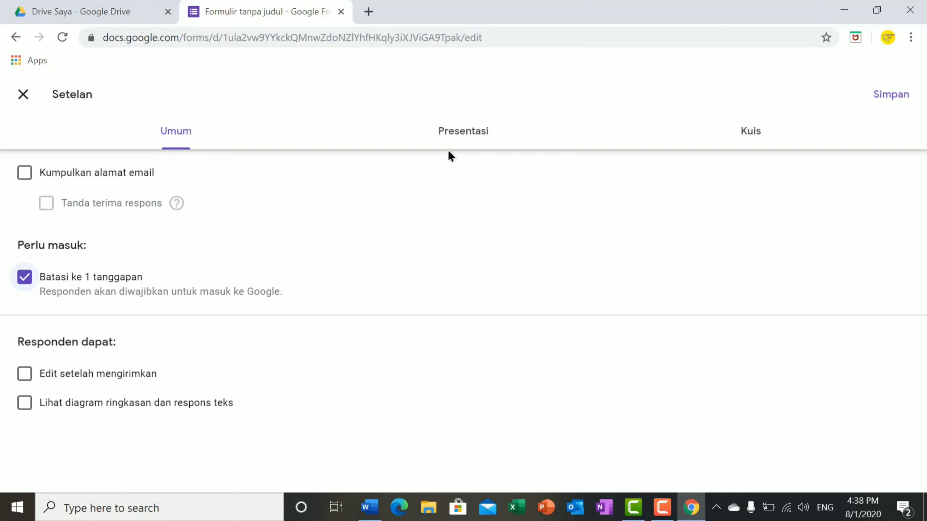
# Enable "Acak urutan pertanyaan" in the form's presentation settings.
pyautogui.click(461, 127)
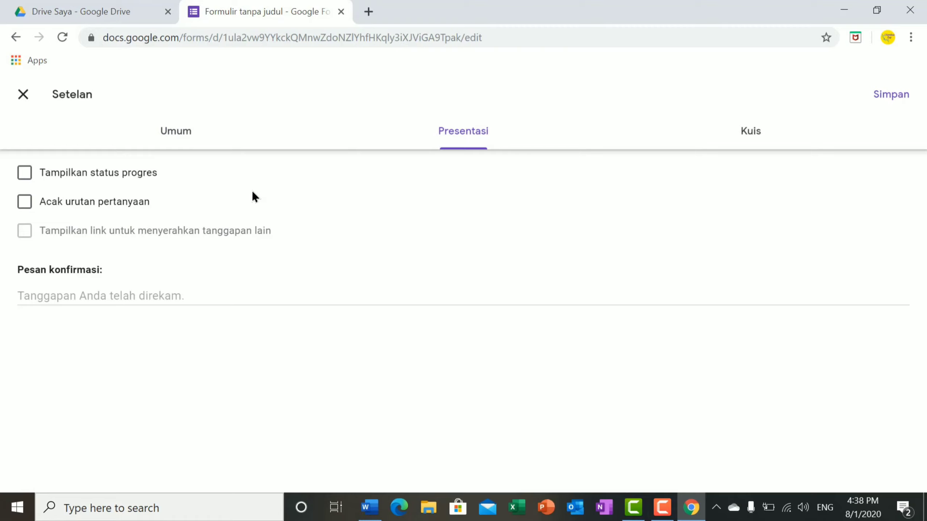
pyautogui.click(168, 133)
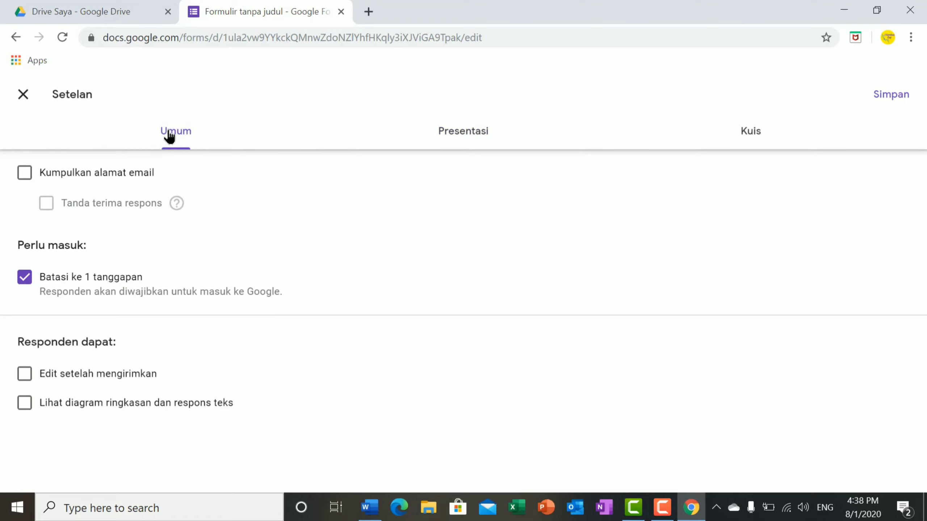
pyautogui.click(455, 134)
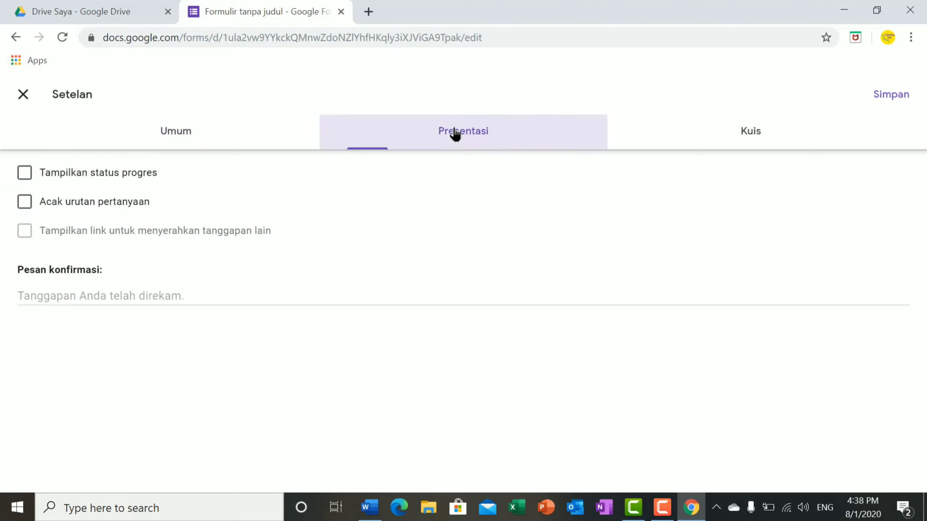
pyautogui.click(26, 205)
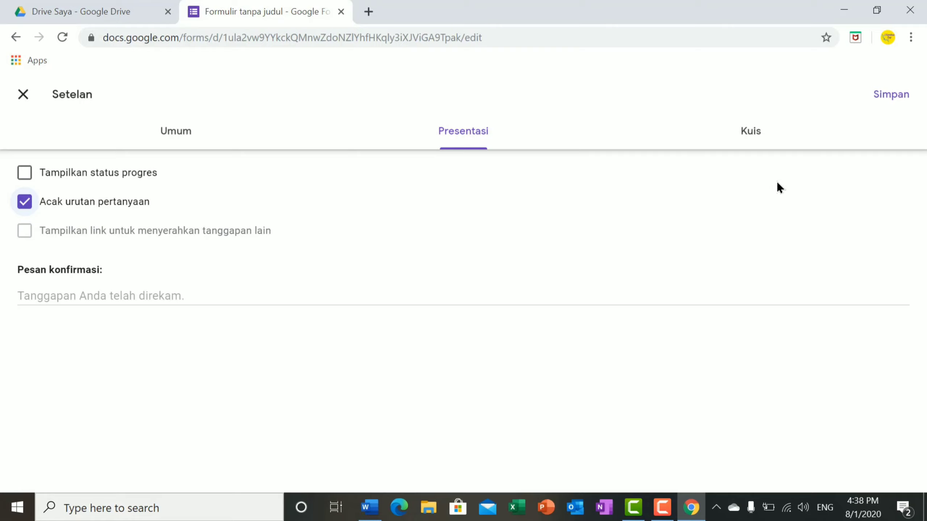
# Turn the form into a quiz by enabling "Jadikan ini sebagai kuis" in the quiz settings.
pyautogui.click(754, 135)
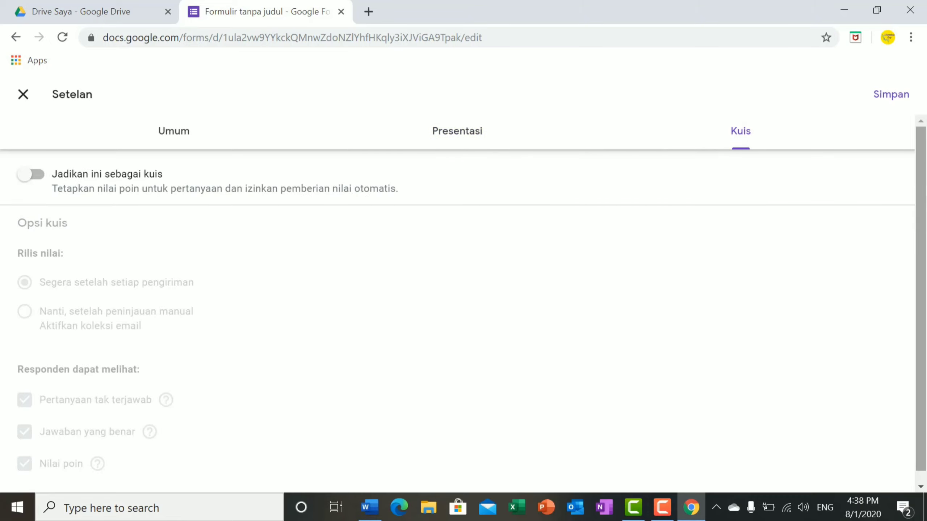
pyautogui.moveTo(921, 233); pyautogui.dragTo(921, 245)
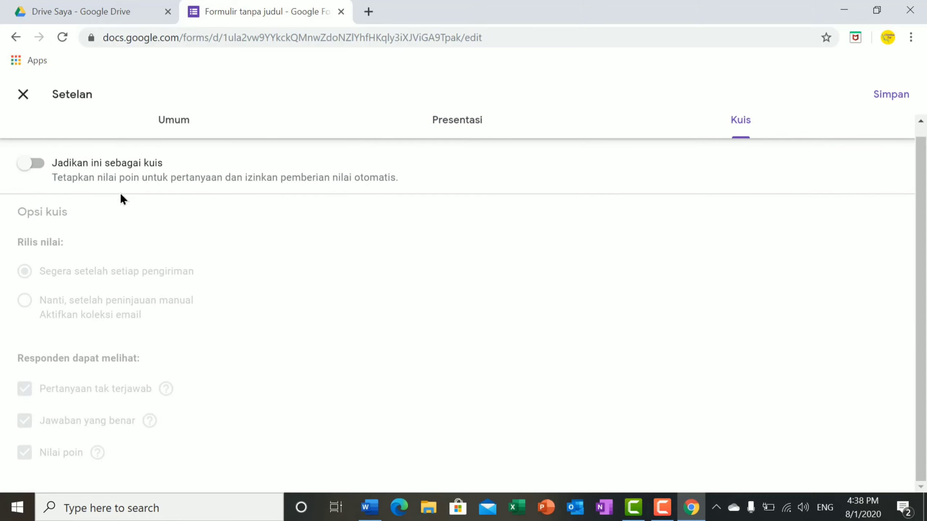
pyautogui.click(34, 165)
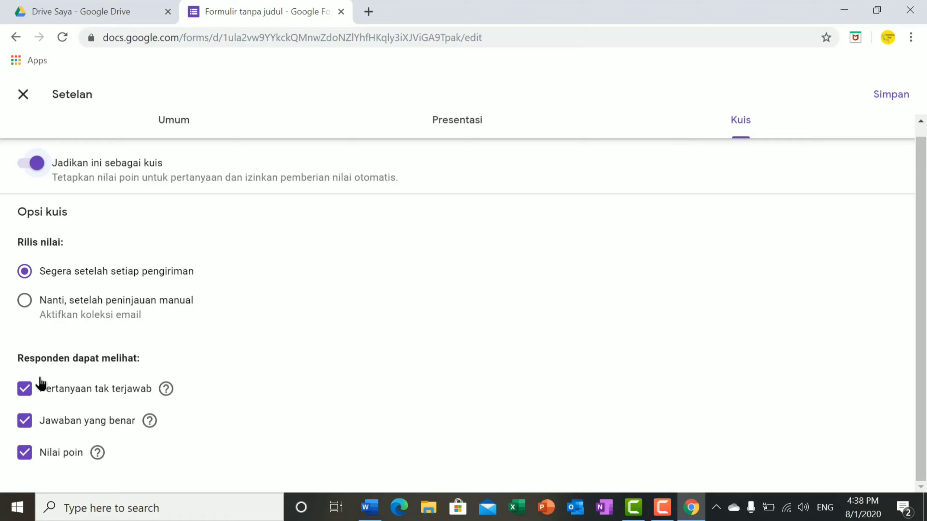
# Disable "Pertanyaan tak terjawab" and "Jawaban yang benar" for respondents and save the form settings.
pyautogui.click(25, 390)
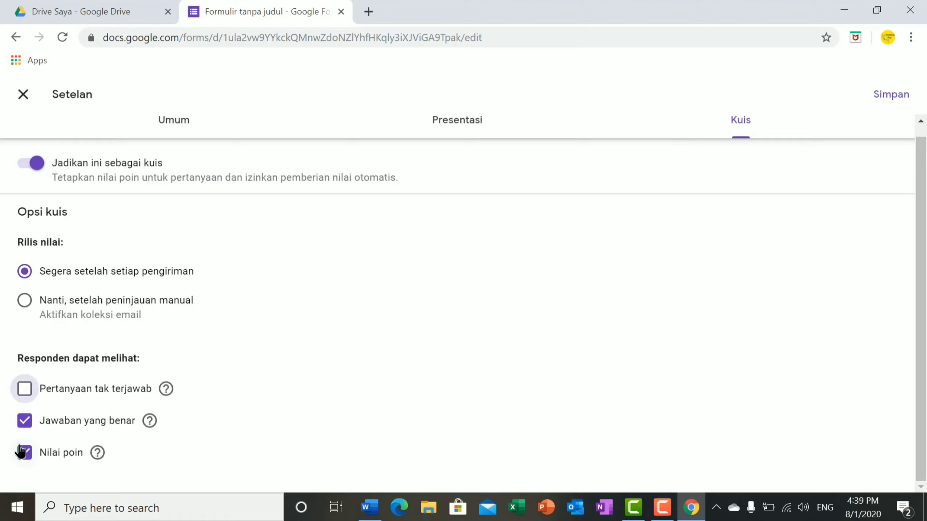
pyautogui.click(23, 421)
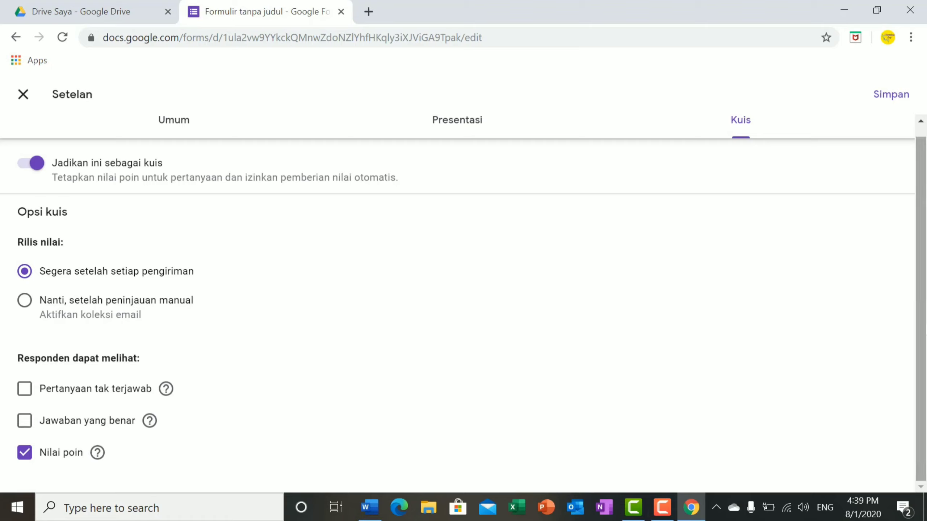
pyautogui.click(889, 96)
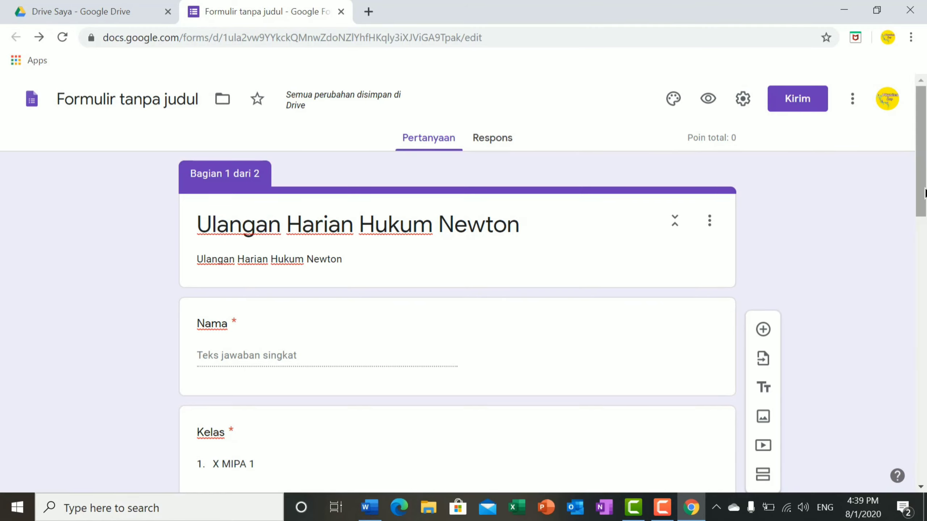
# Set "ketika mobil digas, badan kita terdorong ke belakang" as the correct answer to the Hukum 1 Newton question, worth 20 points.
pyautogui.moveTo(921, 186); pyautogui.dragTo(916, 475)
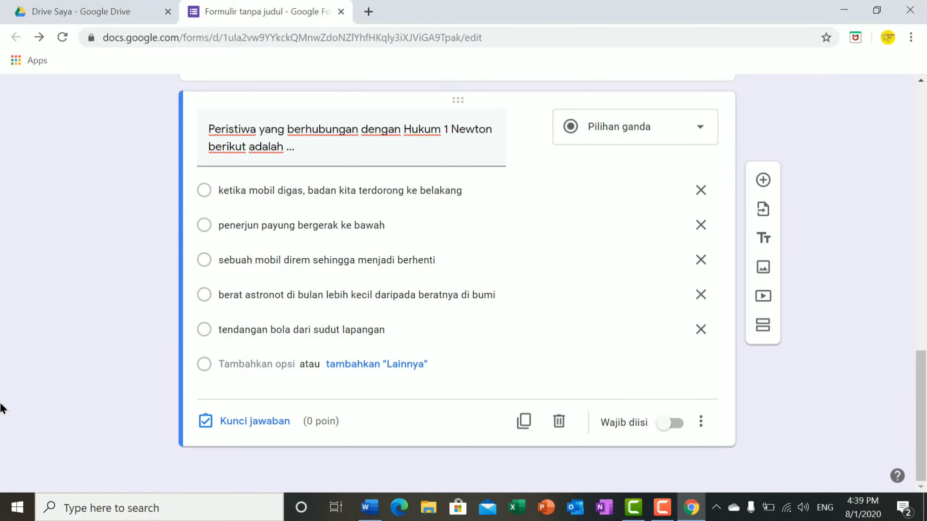
pyautogui.click(237, 423)
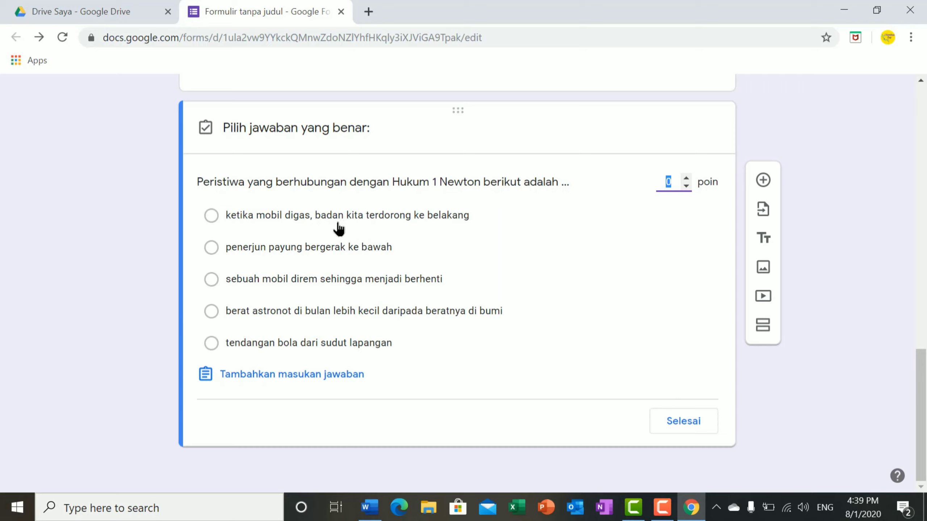
pyautogui.click(210, 217)
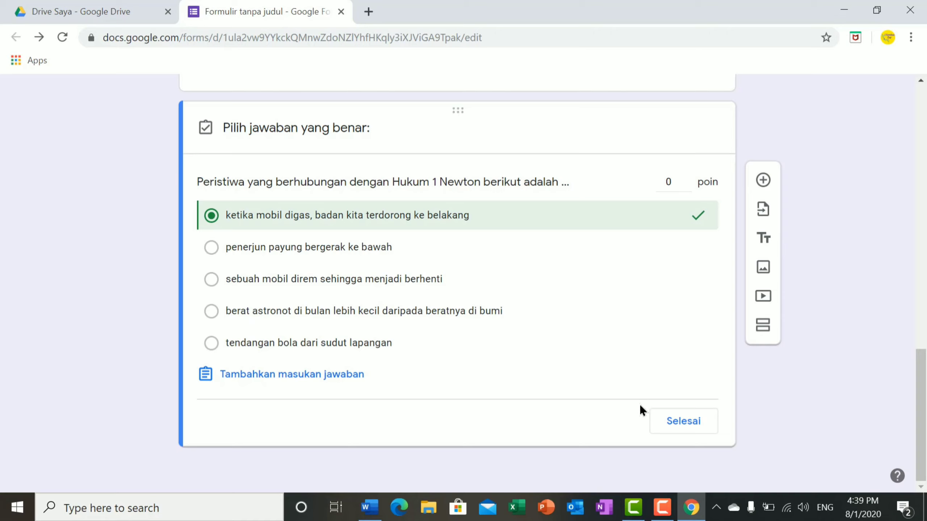
pyautogui.click(681, 181)
pyautogui.click(684, 420)
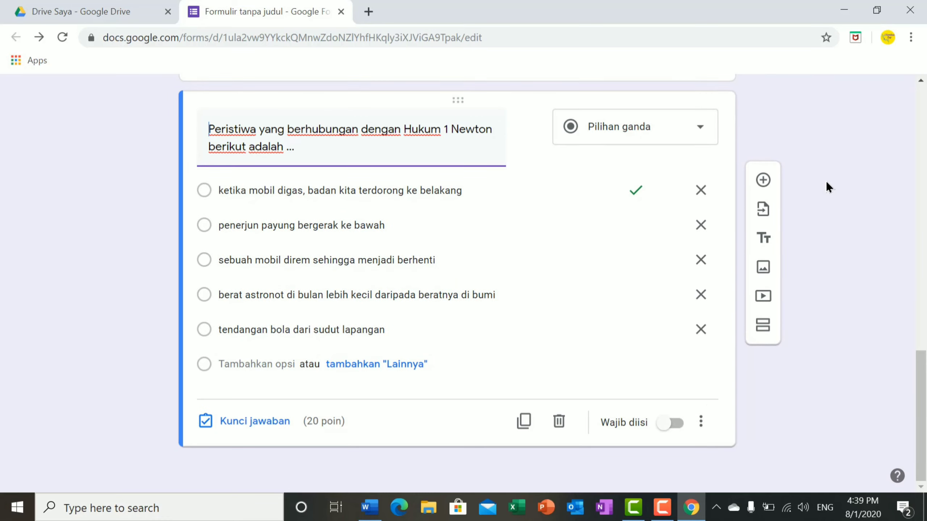
# Add a new multiple-choice question to the form and copy the text of question 3 from the Word document.
pyautogui.click(762, 180)
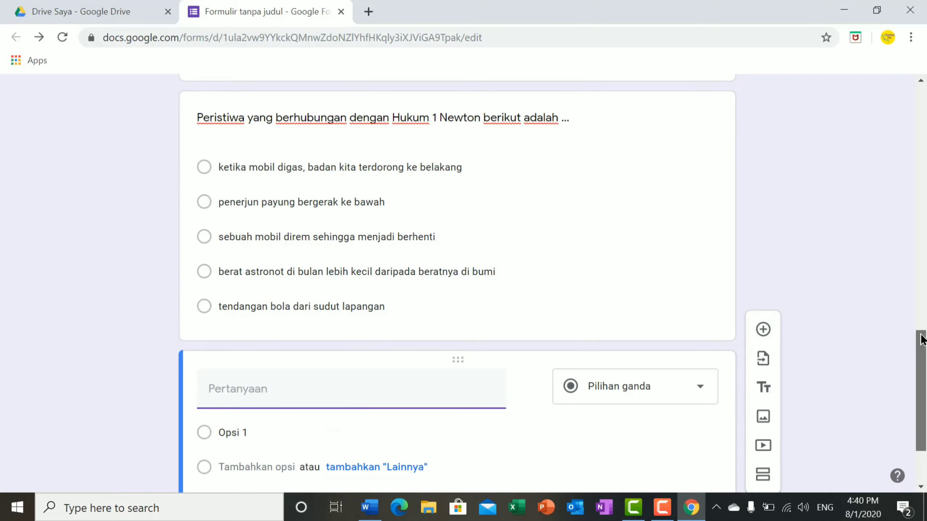
pyautogui.moveTo(921, 380); pyautogui.dragTo(922, 408)
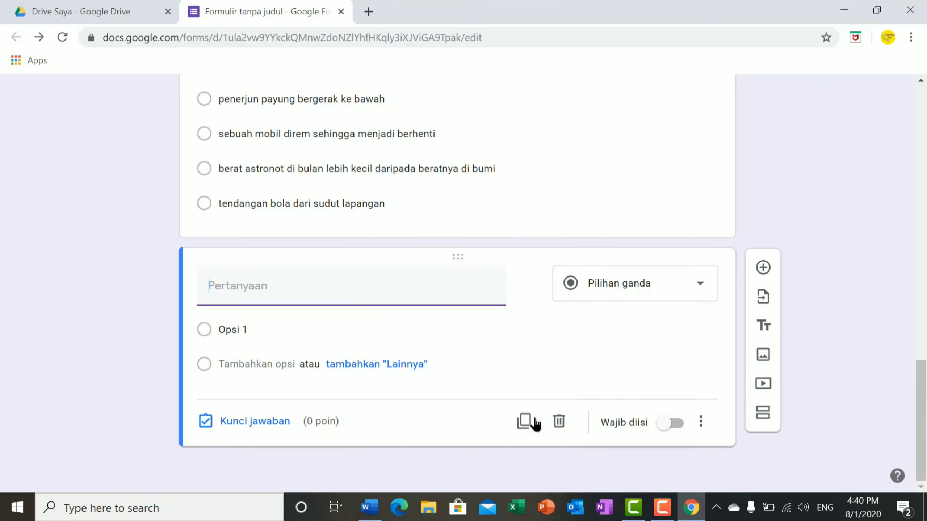
pyautogui.click(370, 507)
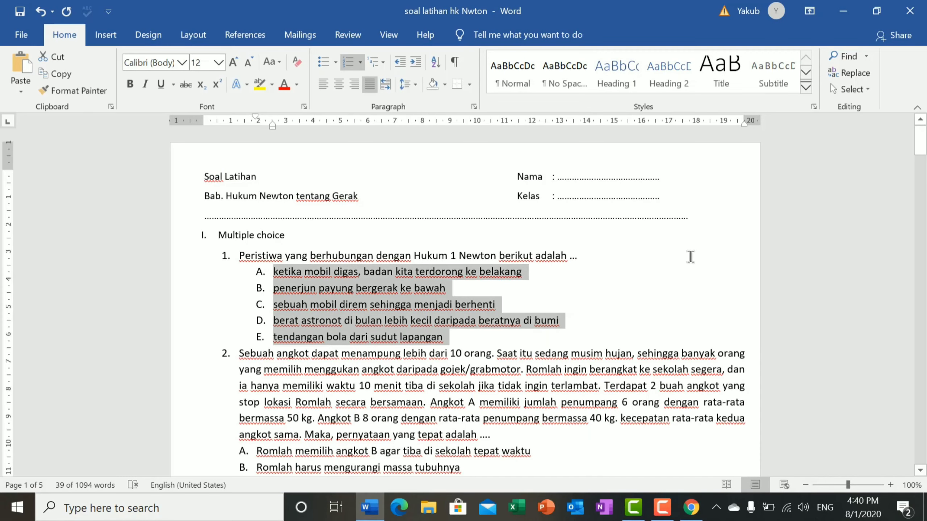
pyautogui.click(922, 166)
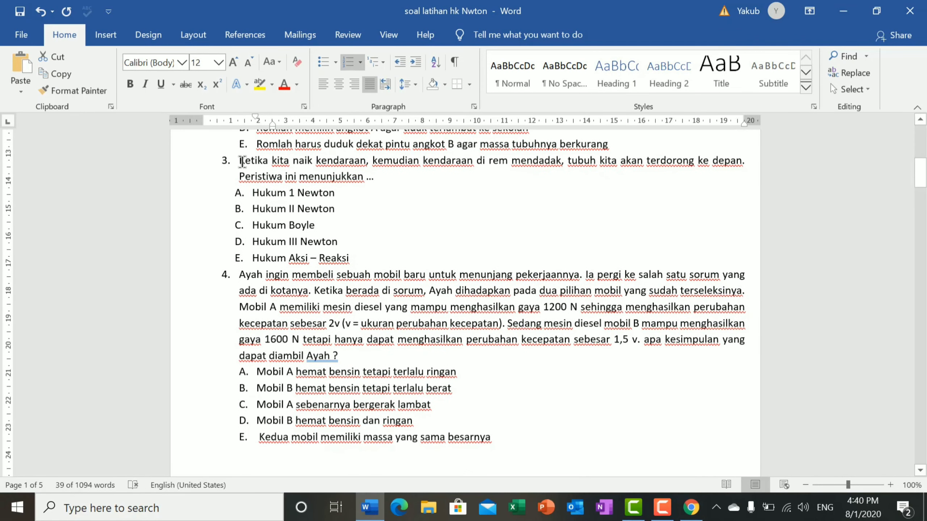
pyautogui.moveTo(242, 161); pyautogui.dragTo(385, 174)
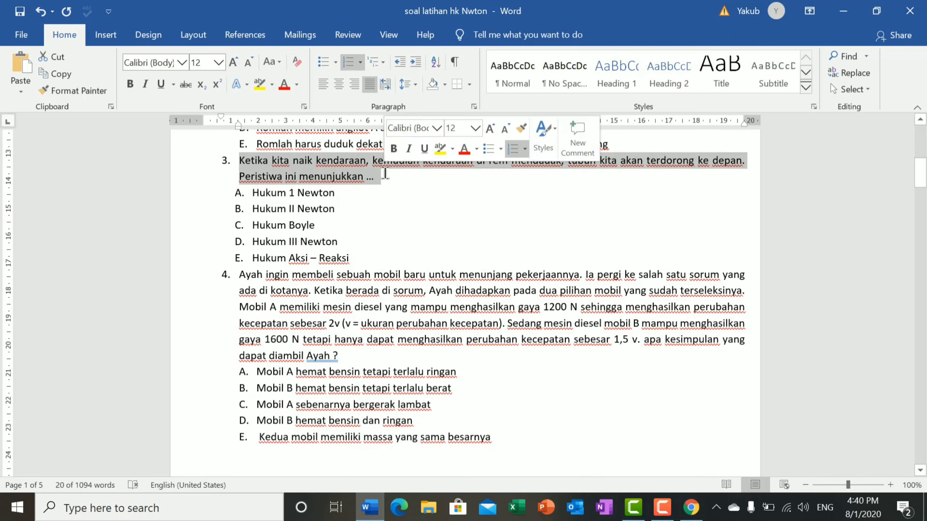
pyautogui.rightClick(311, 161)
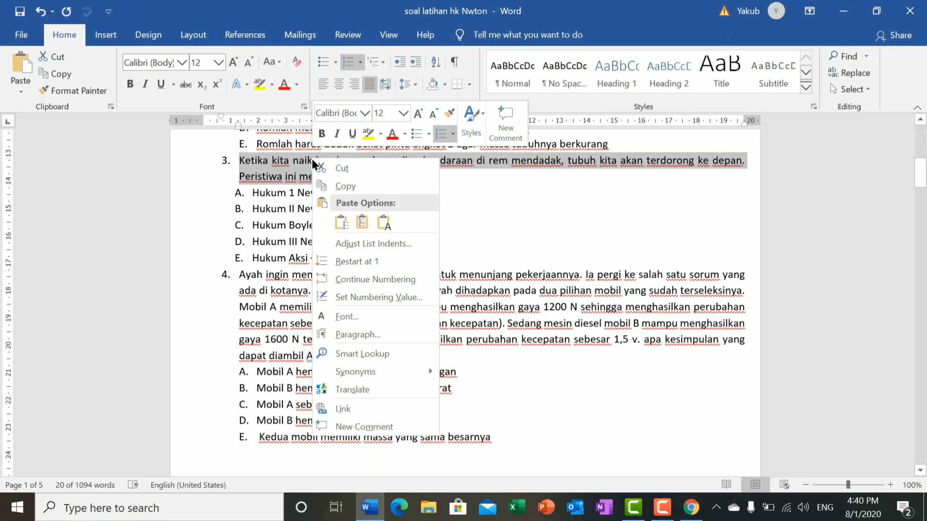
pyautogui.click(349, 186)
# Back in Google Forms, paste the copied text as the new question and remove its leading number "3.".
pyautogui.click(691, 508)
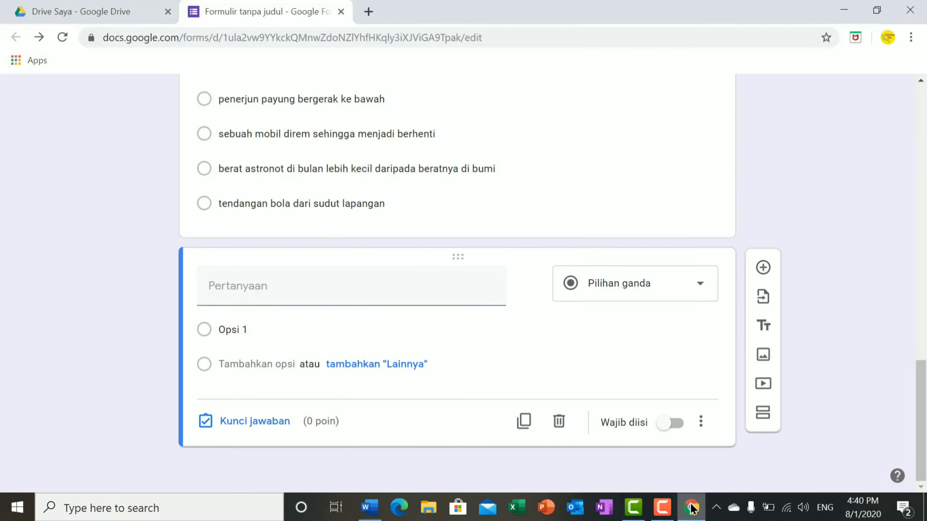
pyautogui.rightClick(212, 281)
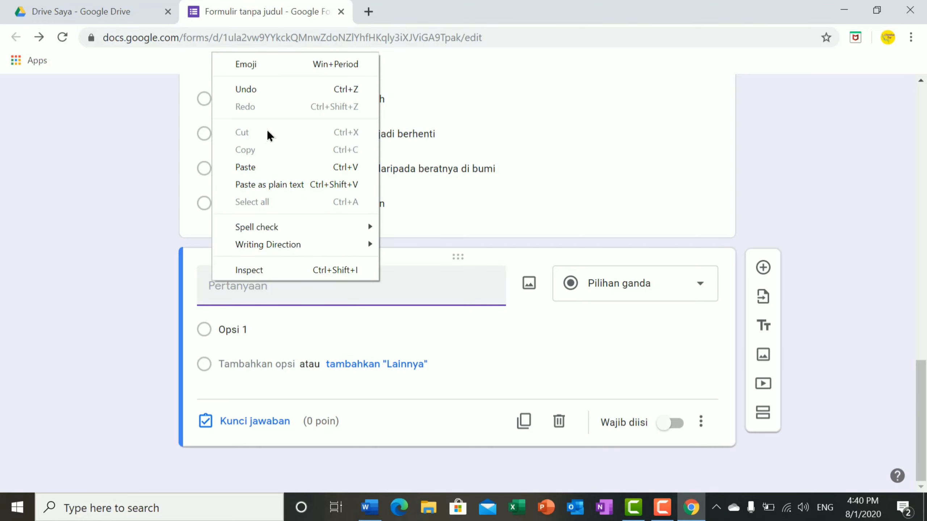
pyautogui.click(247, 167)
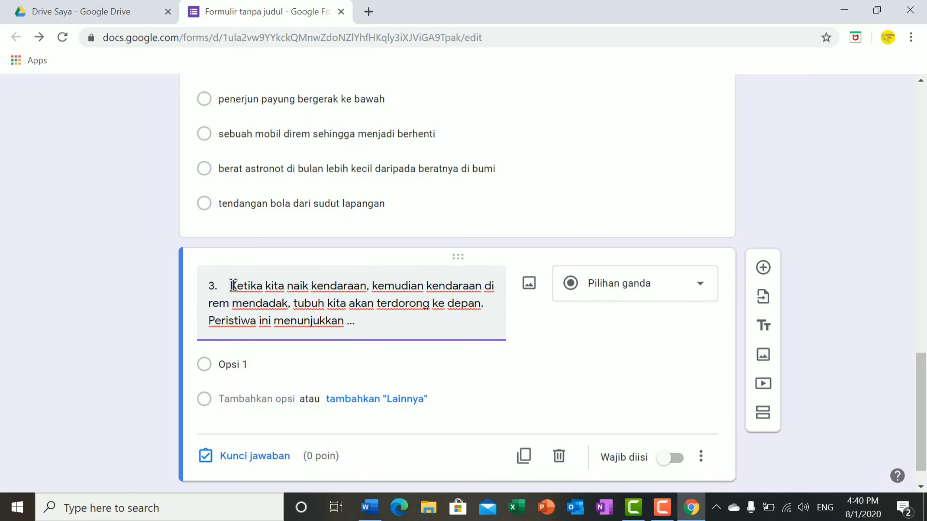
pyautogui.press('BackSpace')
pyautogui.press('BackSpace')
pyautogui.press('BackSpace')
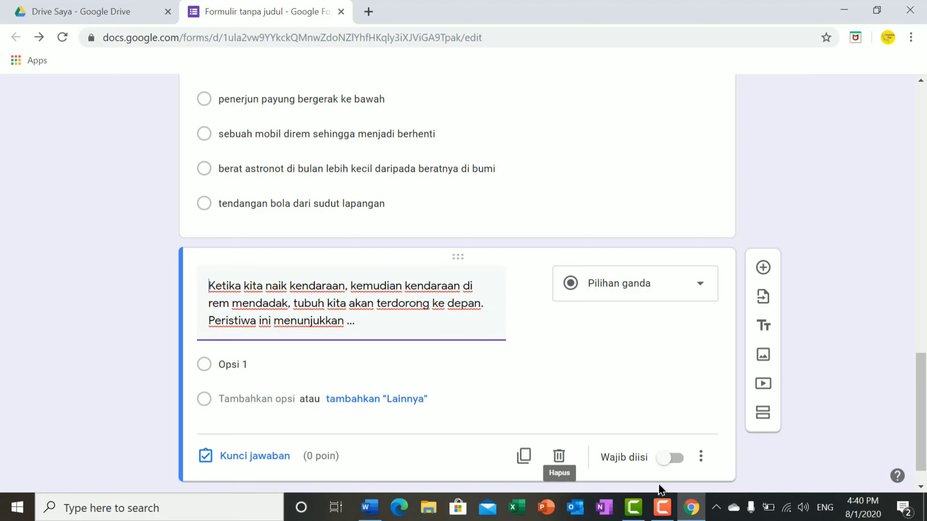
# Copy question 3's five answer choices from Word and paste them as the new question's options in the form.
pyautogui.click(369, 507)
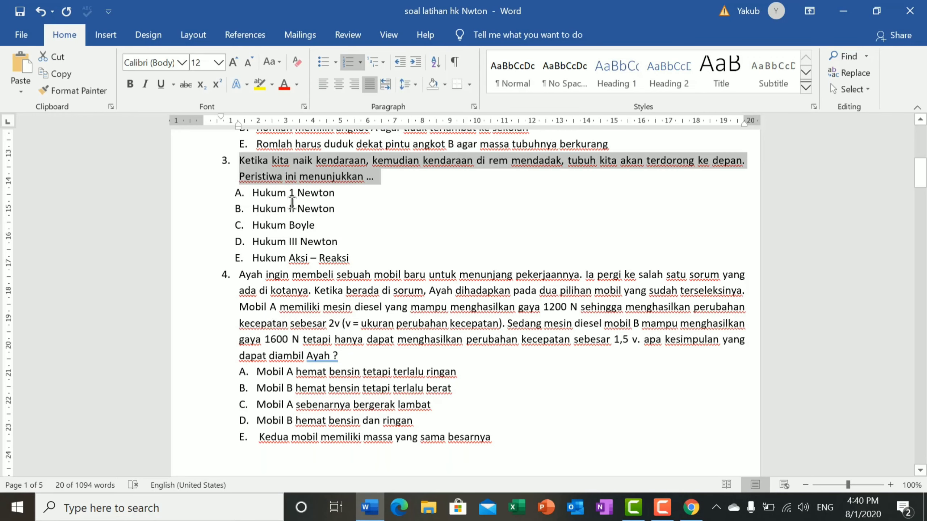
pyautogui.moveTo(252, 192); pyautogui.dragTo(364, 259)
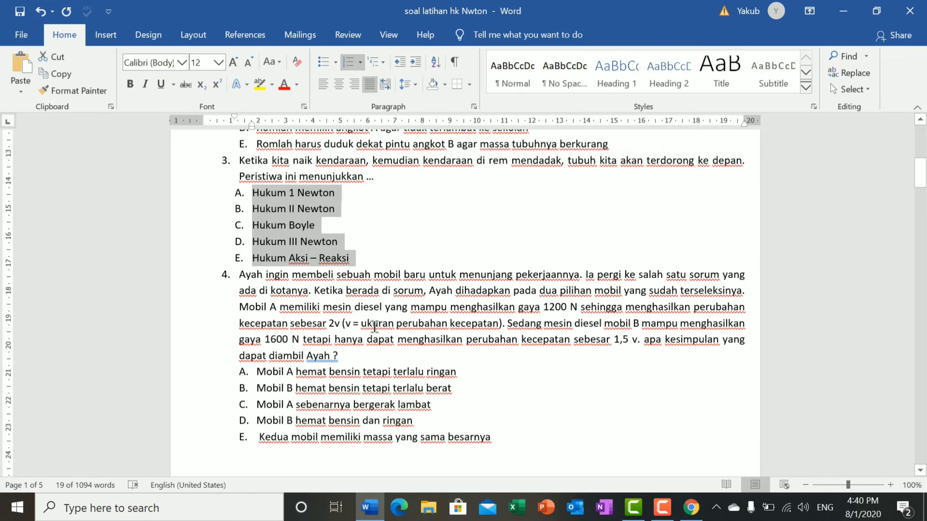
pyautogui.click(694, 511)
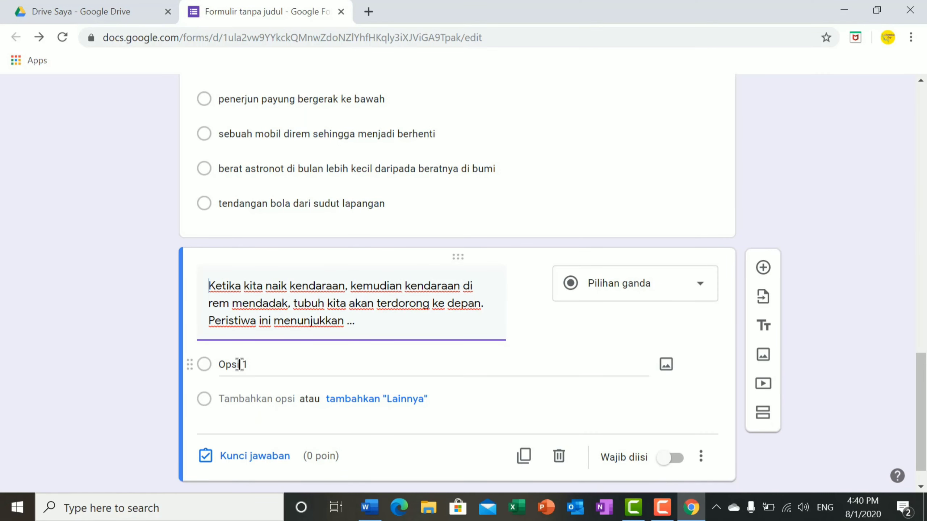
pyautogui.click(239, 365)
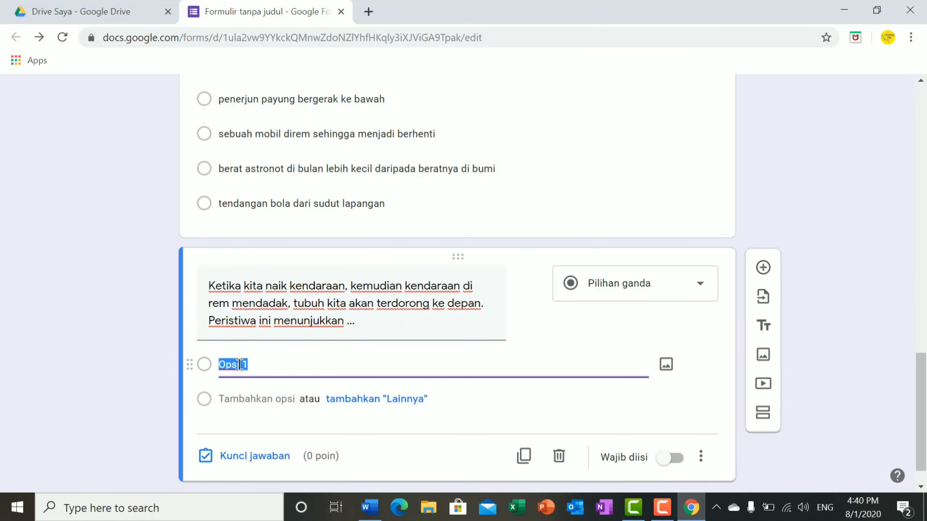
pyautogui.press('BackSpace')
pyautogui.hotkey('ctrl', 'v')
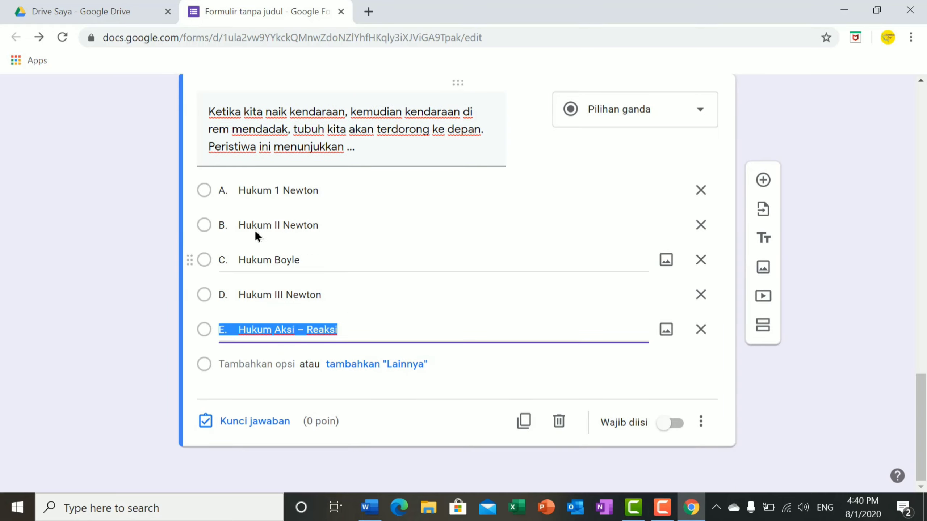
# Remove the "A." and "B." prefixes from the options "Hukum 1 Newton" and "Hukum II Newton".
pyautogui.click(241, 188)
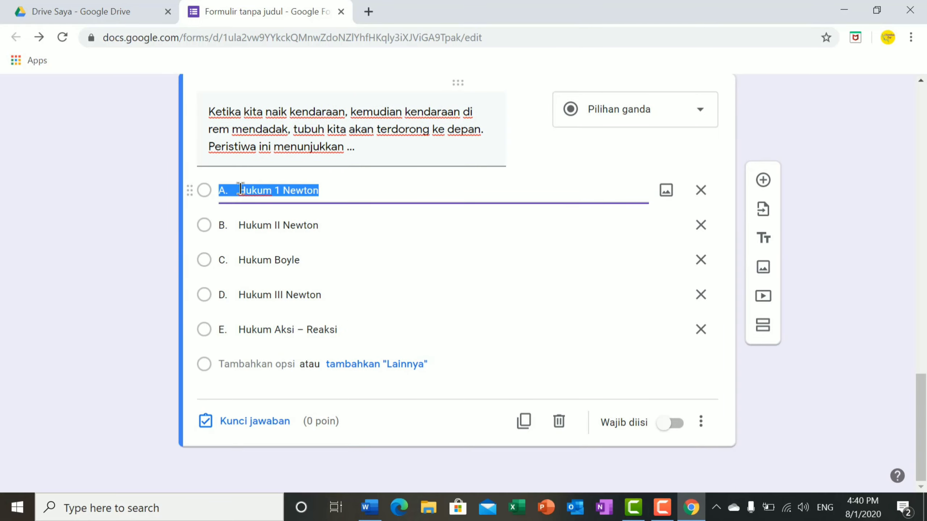
pyautogui.click(241, 189)
pyautogui.press('BackSpace')
pyautogui.press('BackSpace')
pyautogui.press('BackSpace')
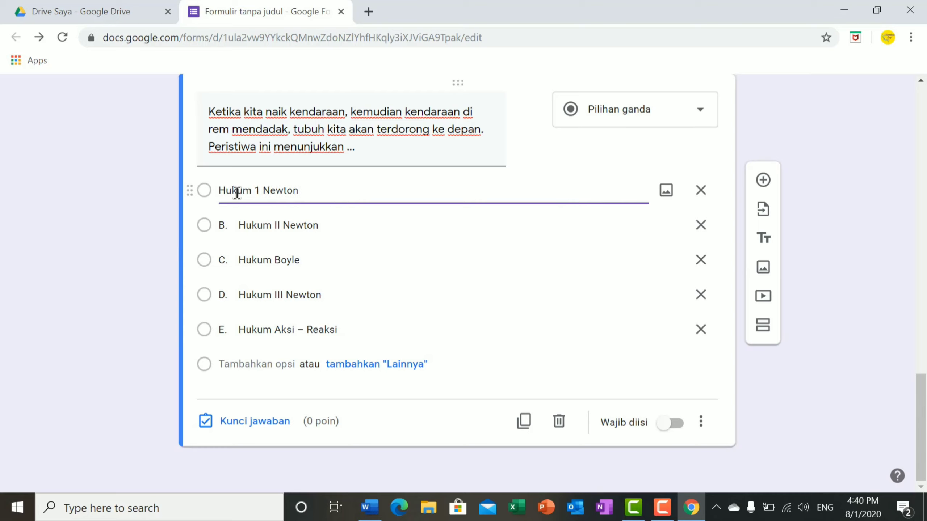
pyautogui.click(240, 227)
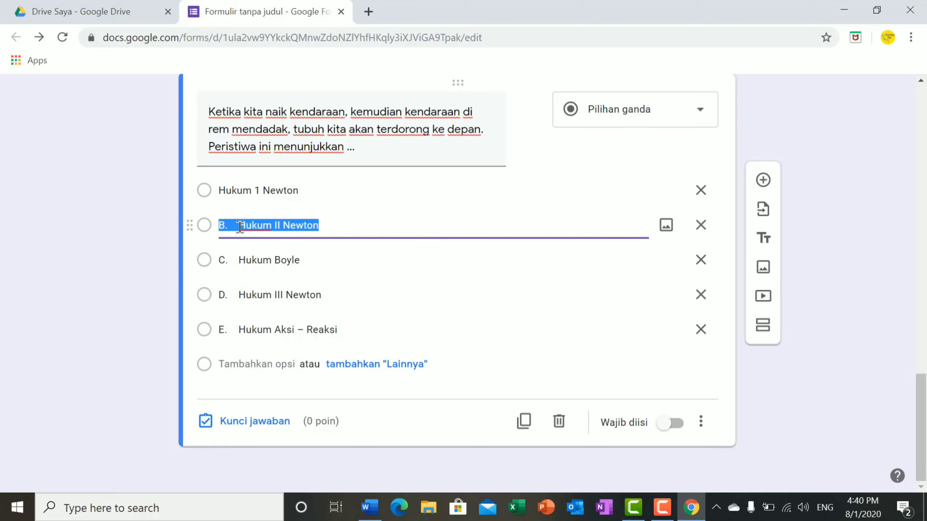
pyautogui.click(240, 227)
pyautogui.press('BackSpace')
pyautogui.press('BackSpace')
pyautogui.press('BackSpace')
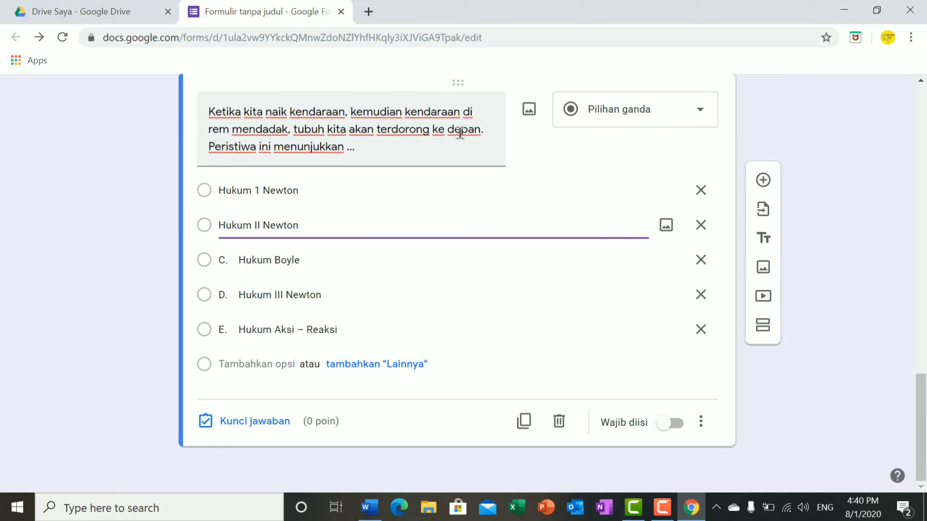
# Remove the "C." and "D." prefixes from the options "Hukum Boyle" and "Hukum III Newton".
pyautogui.click(241, 260)
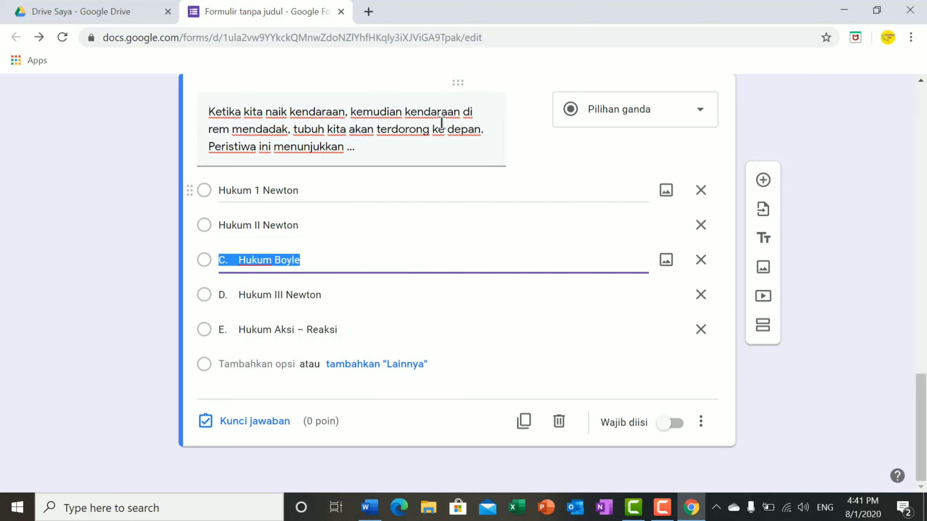
pyautogui.click(235, 261)
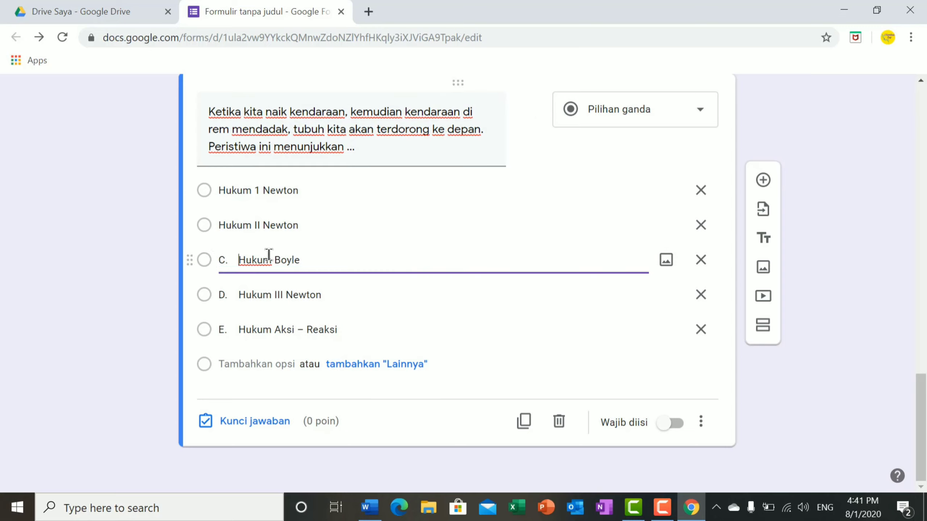
pyautogui.press('BackSpace')
pyautogui.press('BackSpace')
pyautogui.press('BackSpace')
pyautogui.click(238, 297)
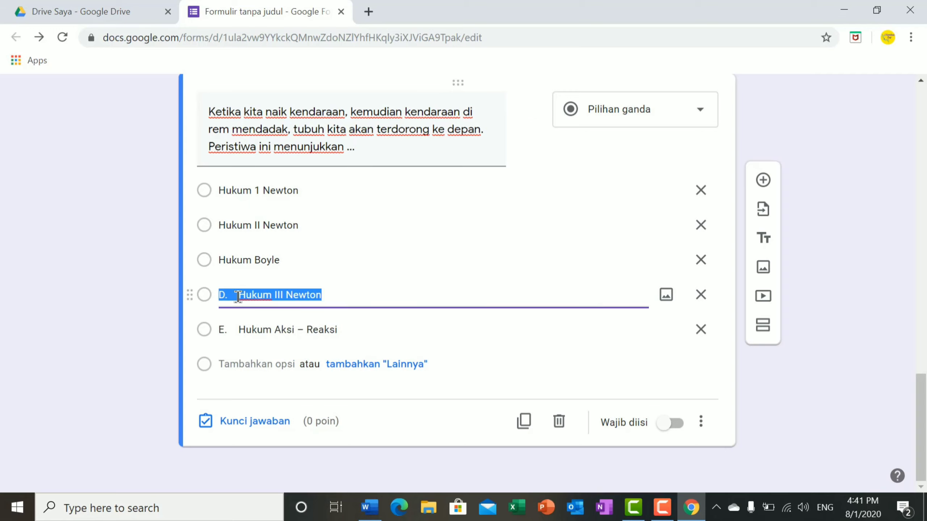
pyautogui.click(238, 296)
pyautogui.press('BackSpace')
pyautogui.press('BackSpace')
pyautogui.press('BackSpace')
pyautogui.press('BackSpace')
pyautogui.press('BackSpace')
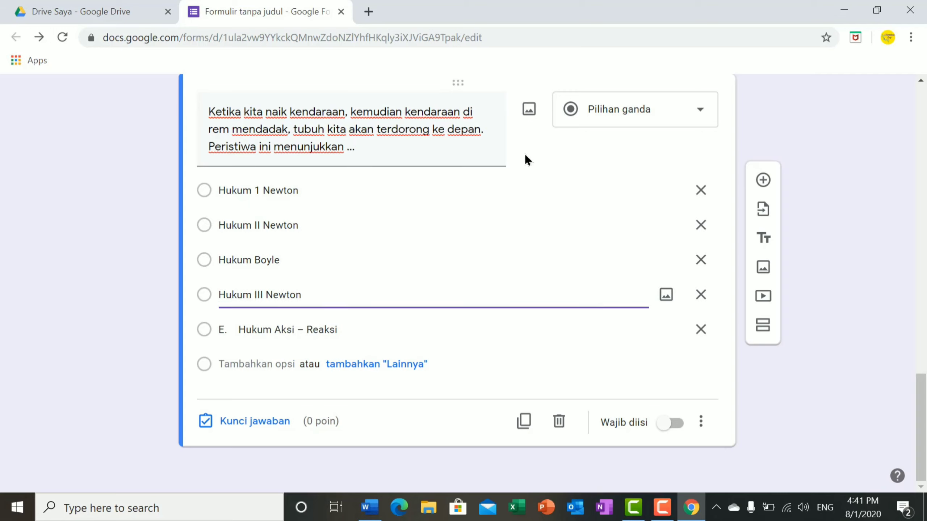
# Remove the "E." prefix from the last option, "Hukum Aksi – Reaksi".
pyautogui.click(238, 331)
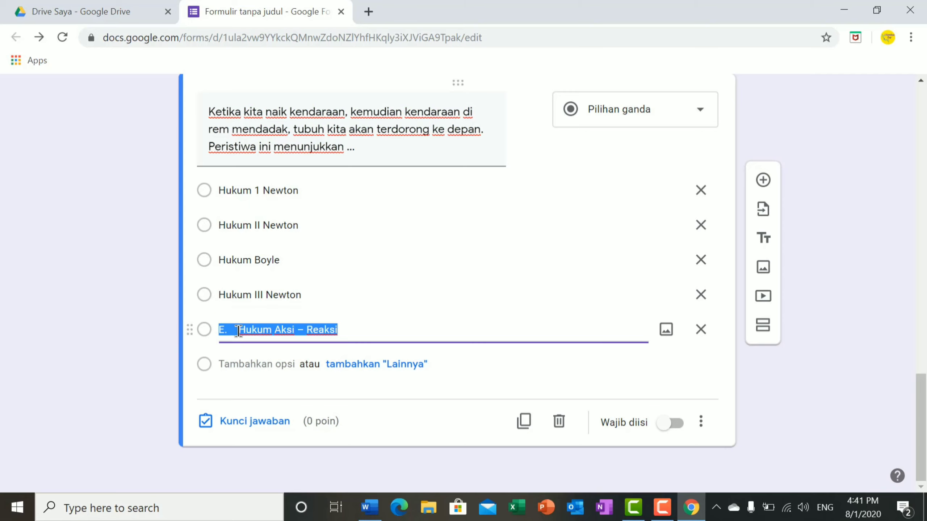
pyautogui.click(238, 331)
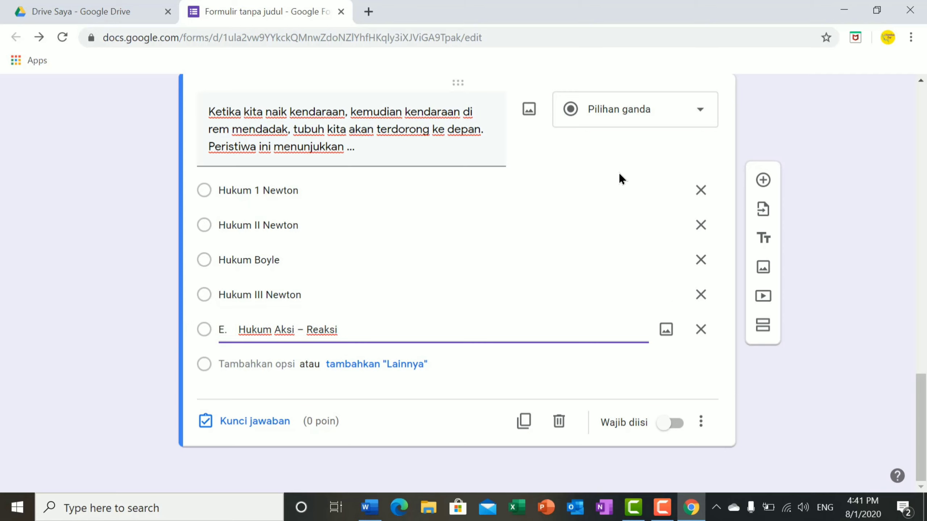
pyautogui.press('BackSpace')
pyautogui.press('BackSpace')
pyautogui.press('BackSpace')
pyautogui.press('BackSpace')
pyautogui.press('BackSpace')
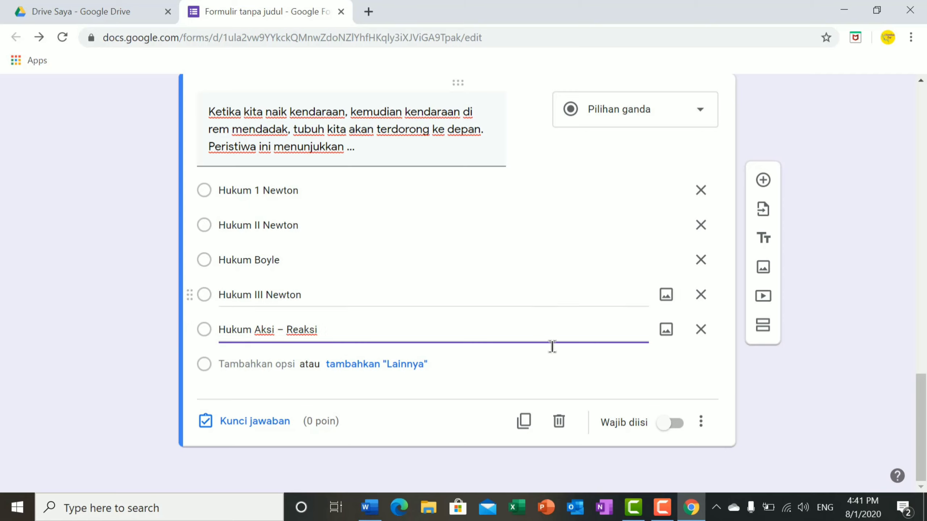
# Mark "Hukum 1 Newton" as this question's correct answer worth 20 points, and add another blank multiple-choice question below it.
pyautogui.click(230, 422)
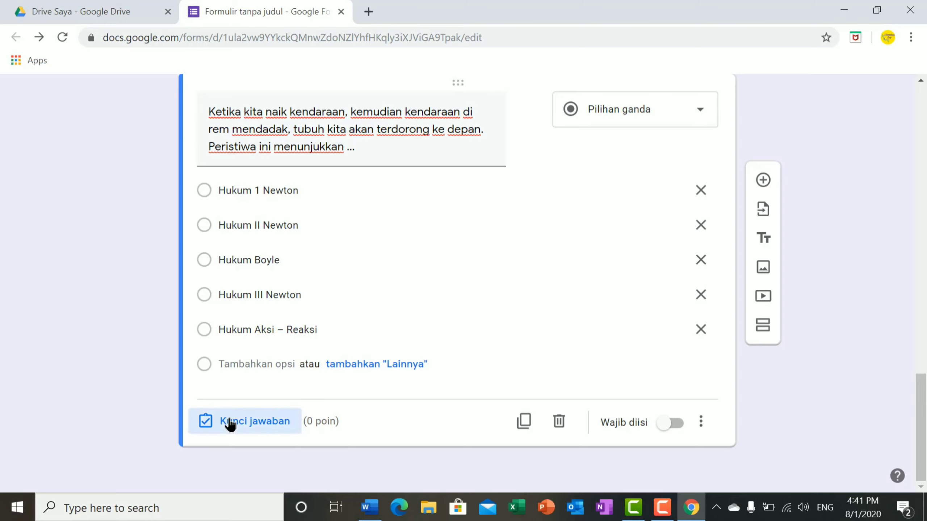
pyautogui.click(222, 217)
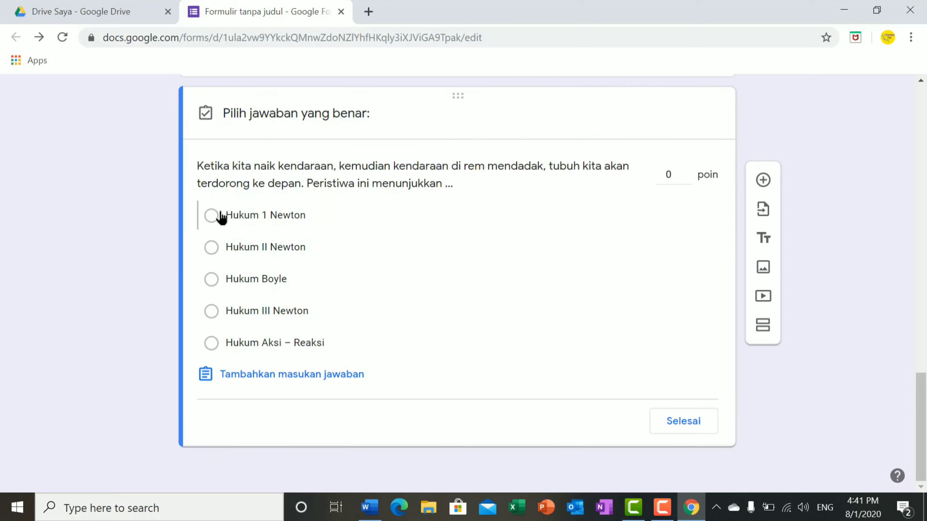
pyautogui.click(675, 175)
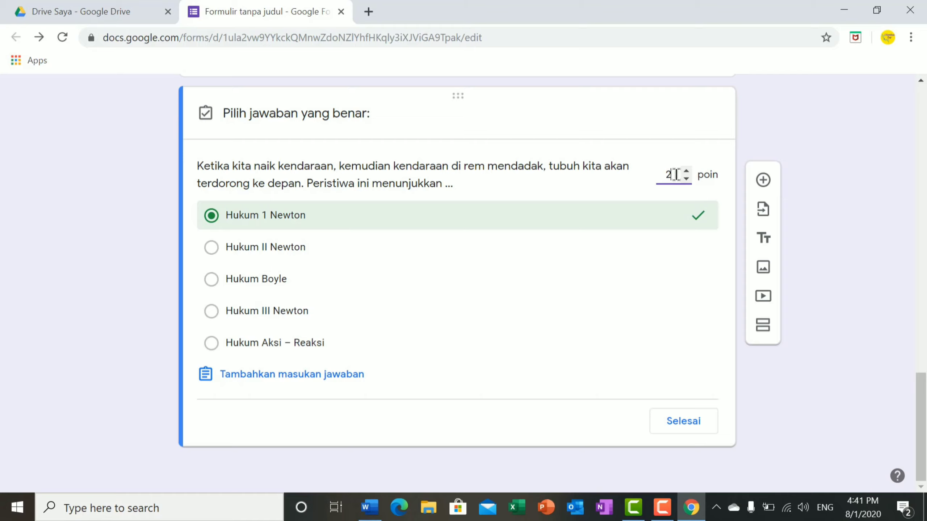
pyautogui.click(685, 422)
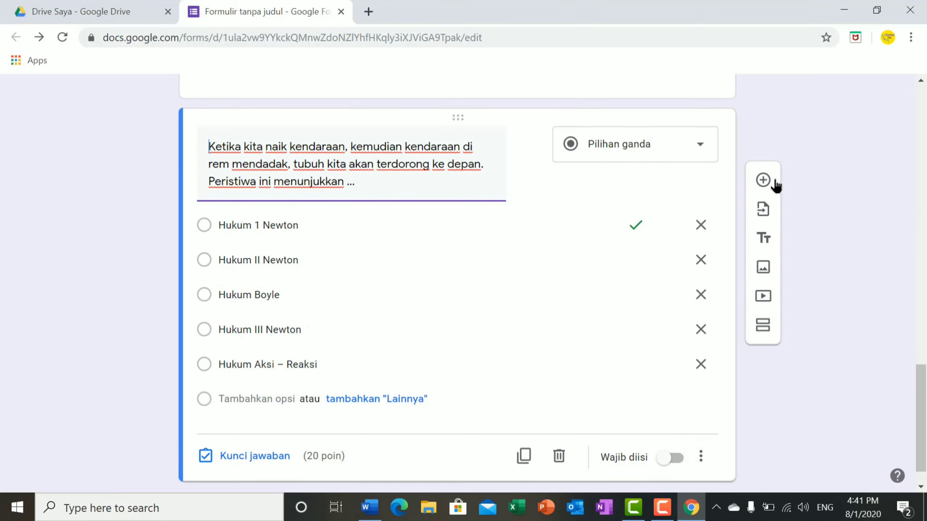
pyautogui.click(764, 179)
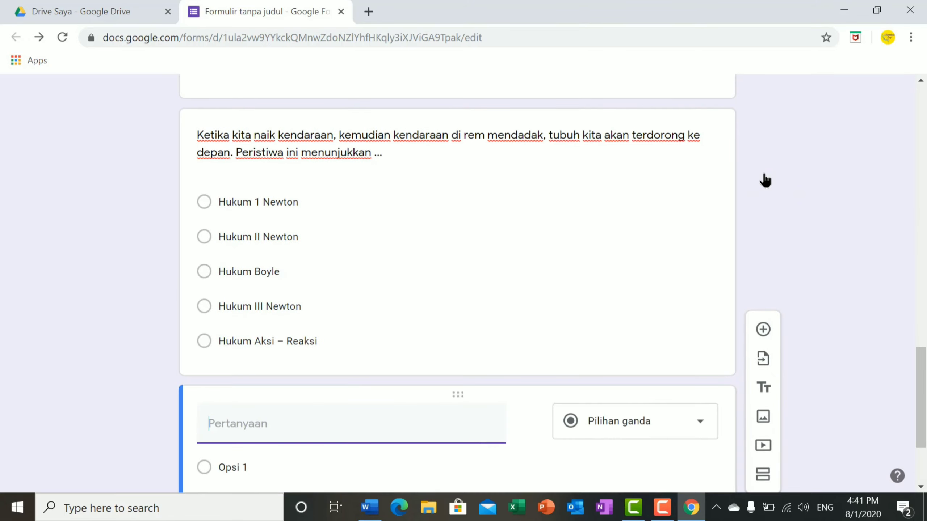
# Copy the text of question 13, "Pada bidang miring, gaya normal . . . .", from the Word document into the blank form question.
pyautogui.moveTo(919, 379); pyautogui.dragTo(921, 424)
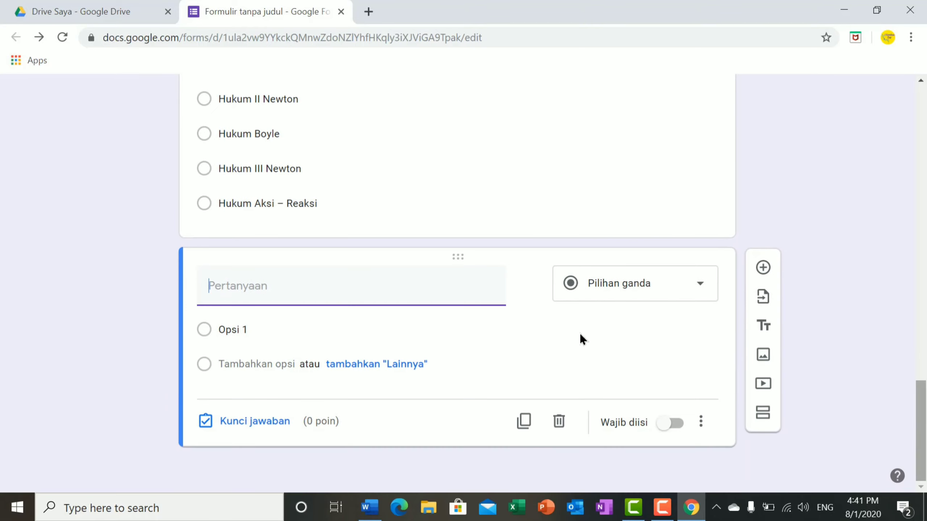
pyautogui.click(369, 508)
pyautogui.moveTo(924, 174); pyautogui.dragTo(925, 292)
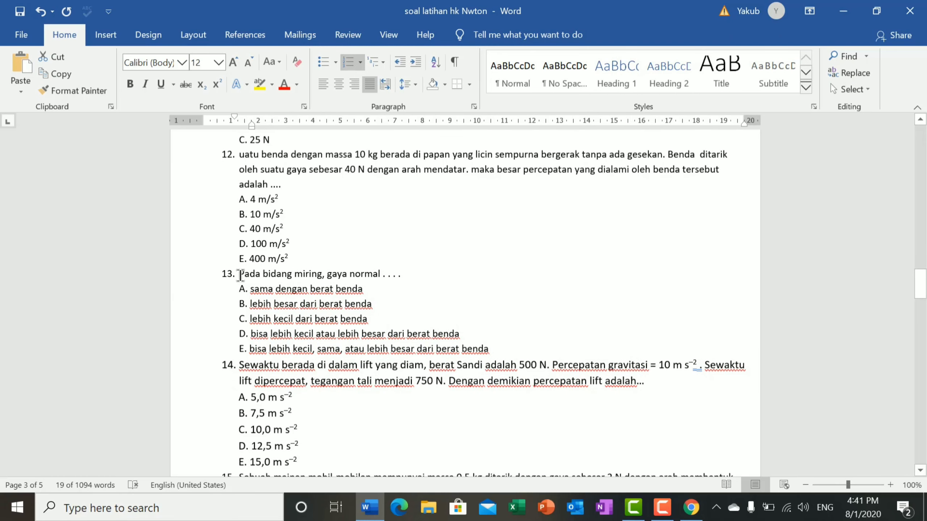
pyautogui.moveTo(246, 275); pyautogui.dragTo(418, 279)
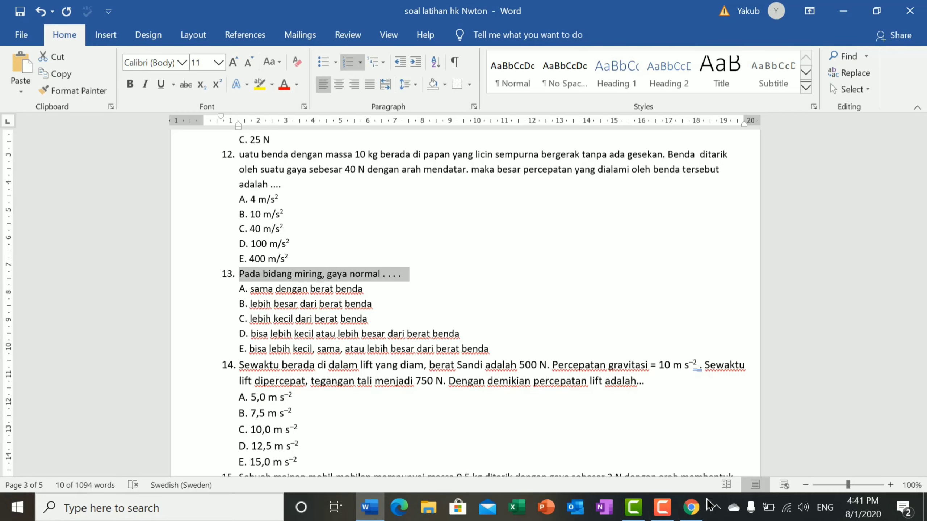
pyautogui.click(690, 508)
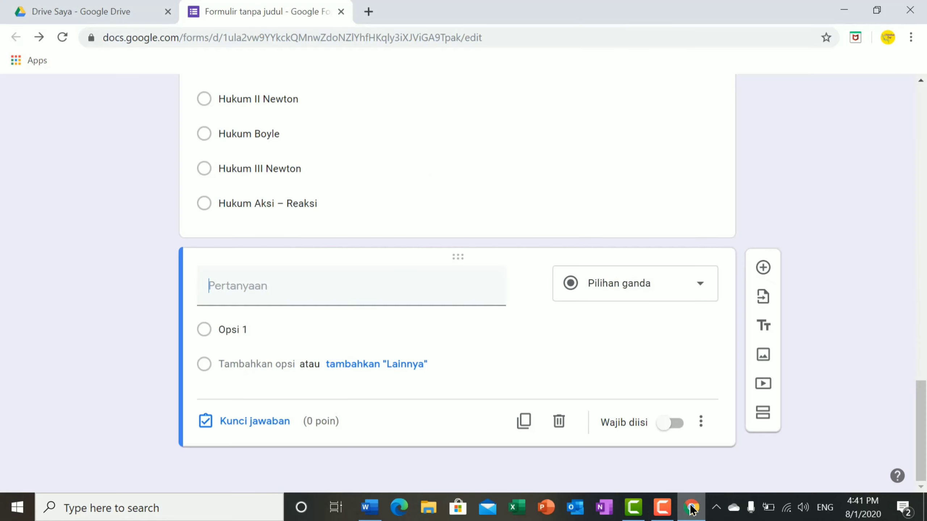
pyautogui.rightClick(251, 286)
pyautogui.click(291, 171)
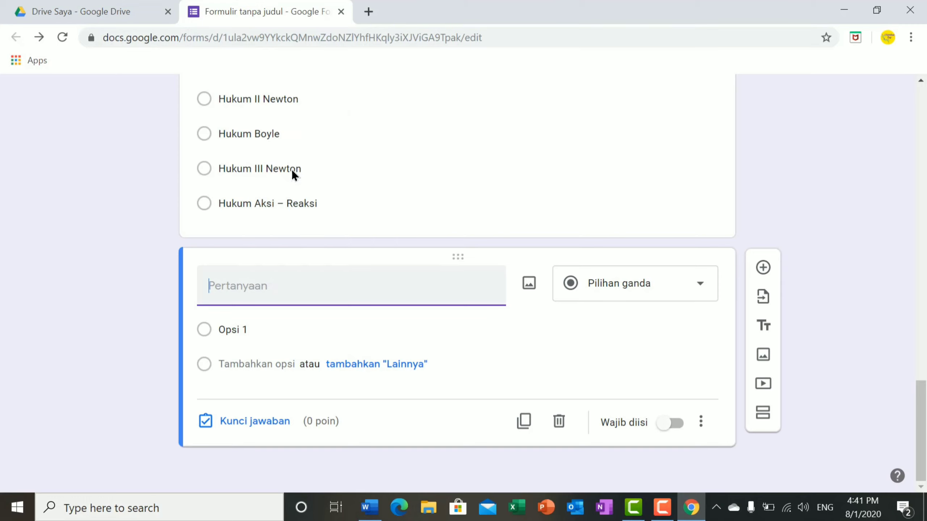
# Remove the "13." number from the start of the pasted question text.
pyautogui.click(233, 286)
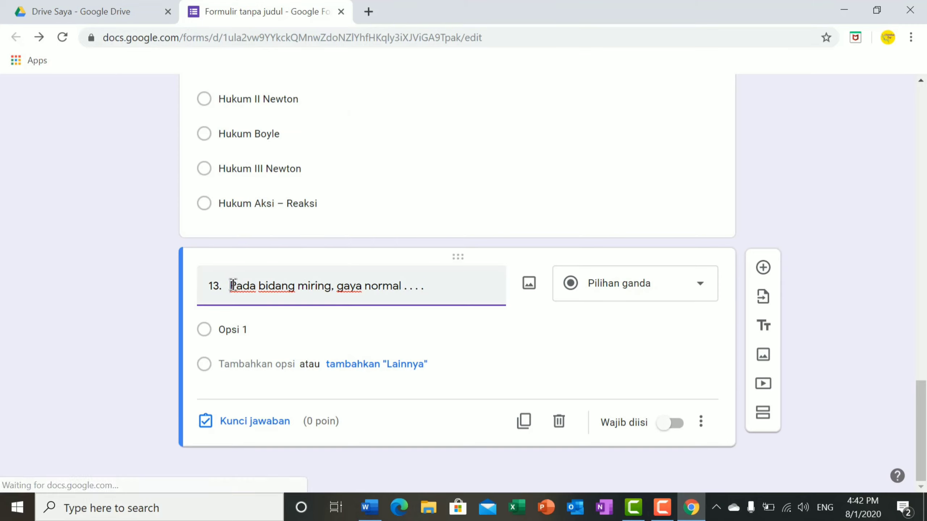
pyautogui.press('BackSpace')
pyautogui.press('BackSpace')
pyautogui.press('BackSpace')
pyautogui.press('BackSpace')
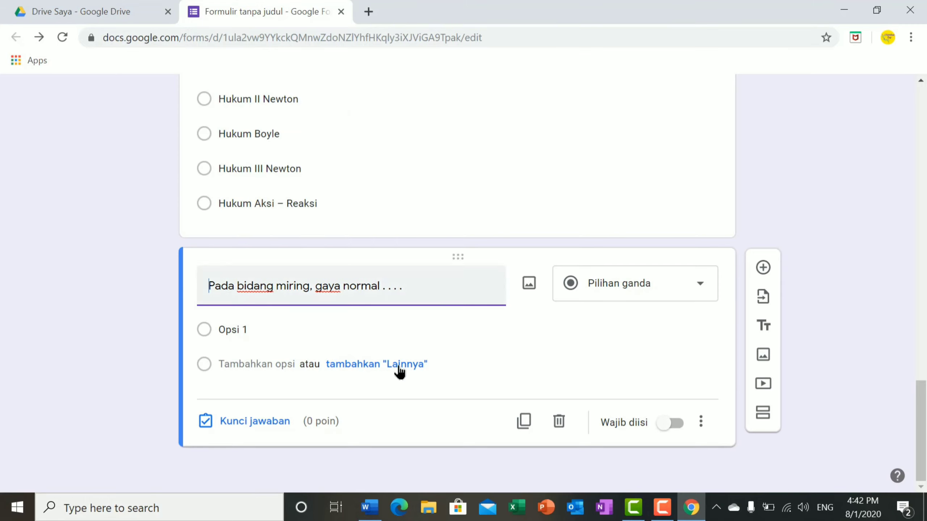
# Switch to Word and remove the typed "A.", "B." and "C." prefixes from the answer options of question 13.
pyautogui.click(375, 506)
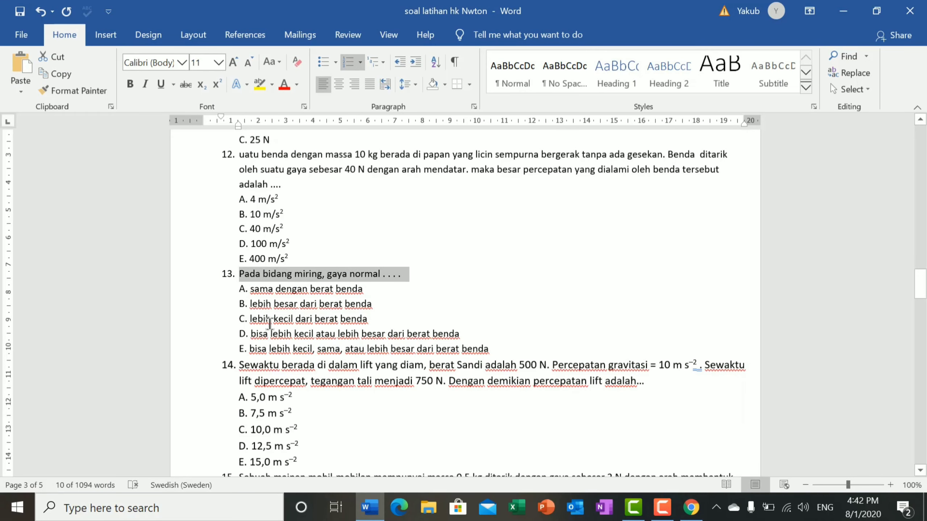
pyautogui.click(247, 286)
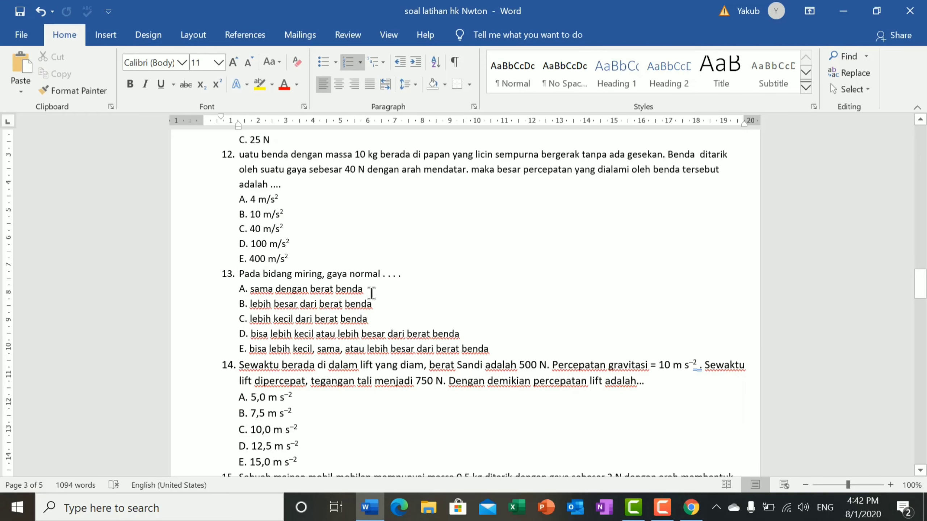
pyautogui.press('BackSpace')
pyautogui.press('BackSpace')
pyautogui.press('BackSpace')
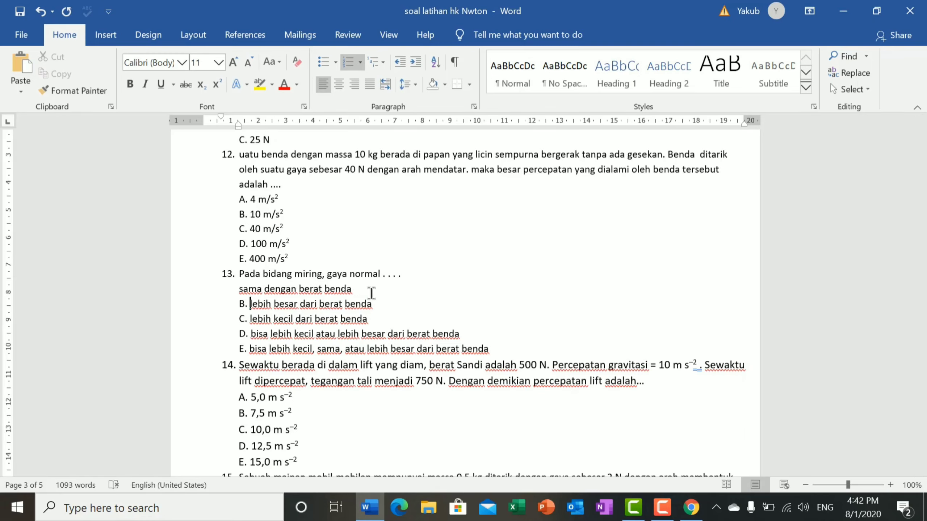
pyautogui.press('BackSpace')
pyautogui.press('BackSpace')
pyautogui.press('BackSpace')
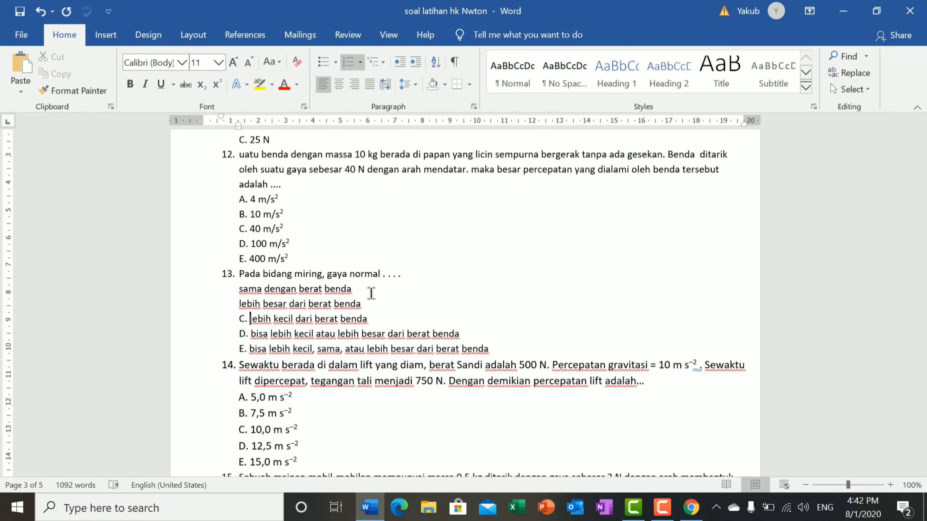
pyautogui.press('BackSpace')
pyautogui.press('BackSpace')
pyautogui.press('BackSpace')
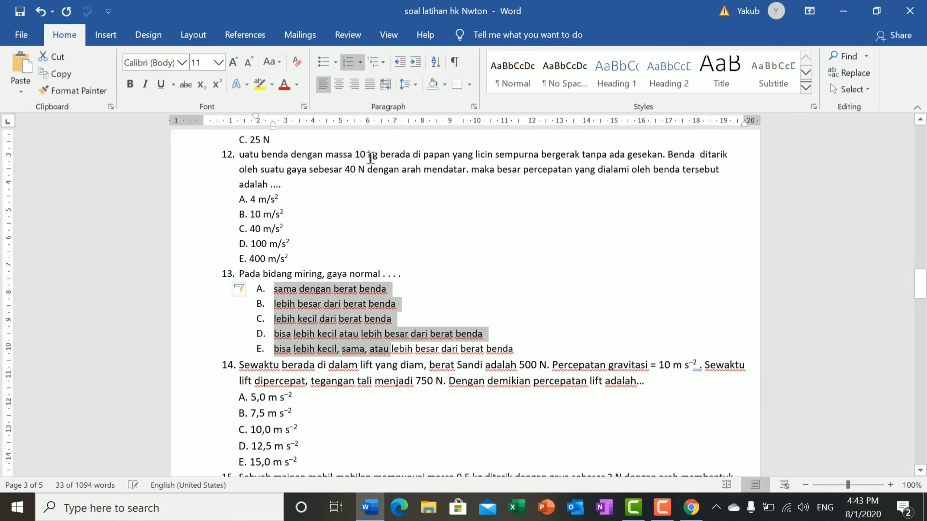
# Copy the selected answer options of question 13 from Word and paste them in place of "Opsi 1" in the form question.
pyautogui.rightClick(354, 303)
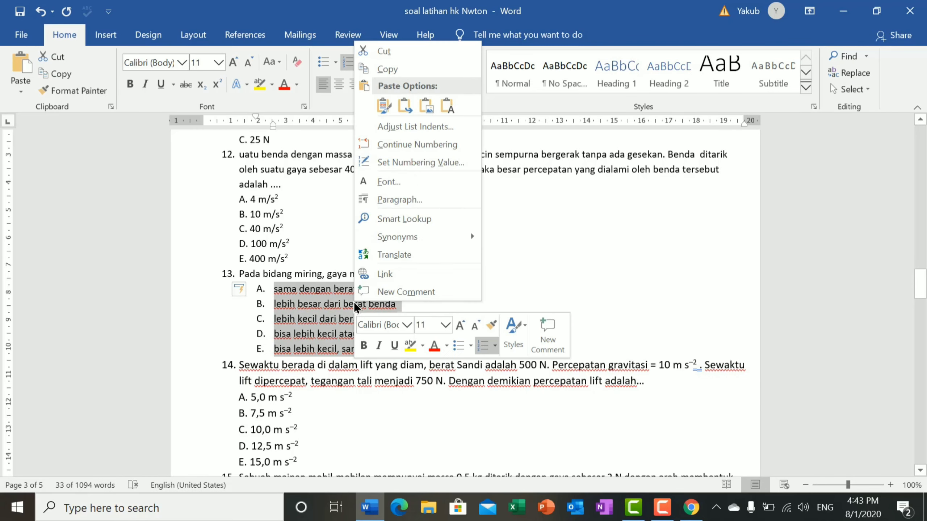
pyautogui.click(384, 72)
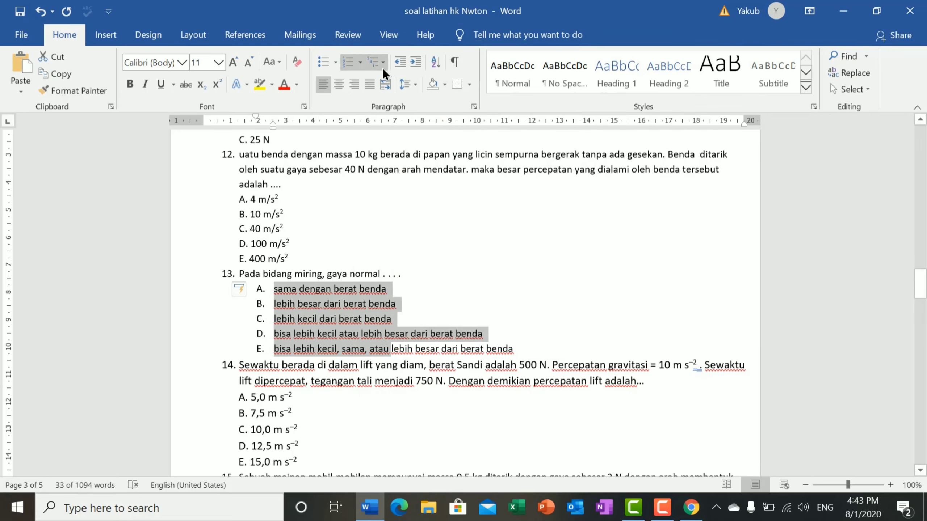
pyautogui.click(691, 508)
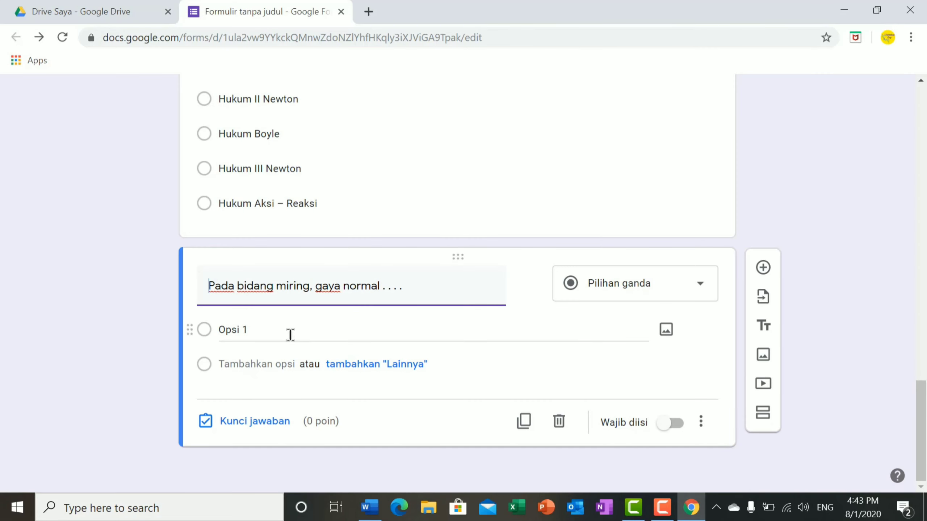
pyautogui.click(261, 335)
pyautogui.press('BackSpace')
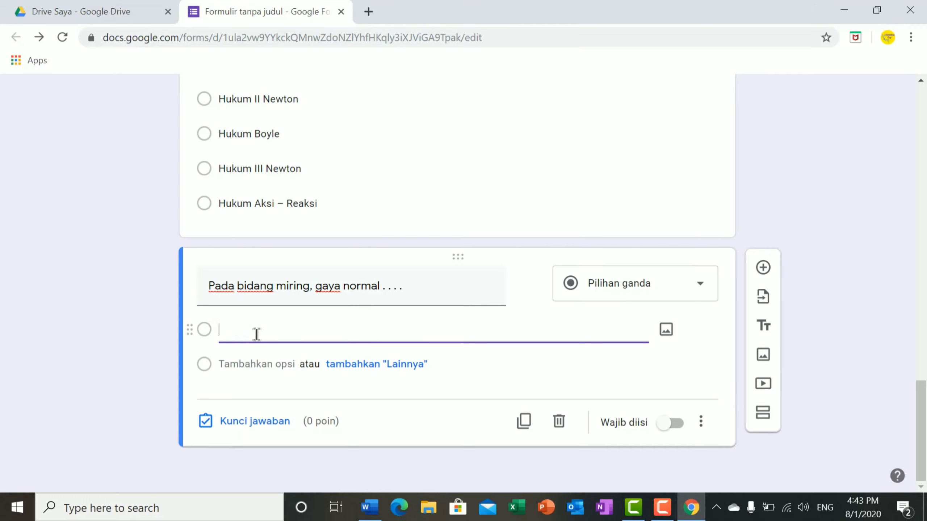
pyautogui.rightClick(230, 328)
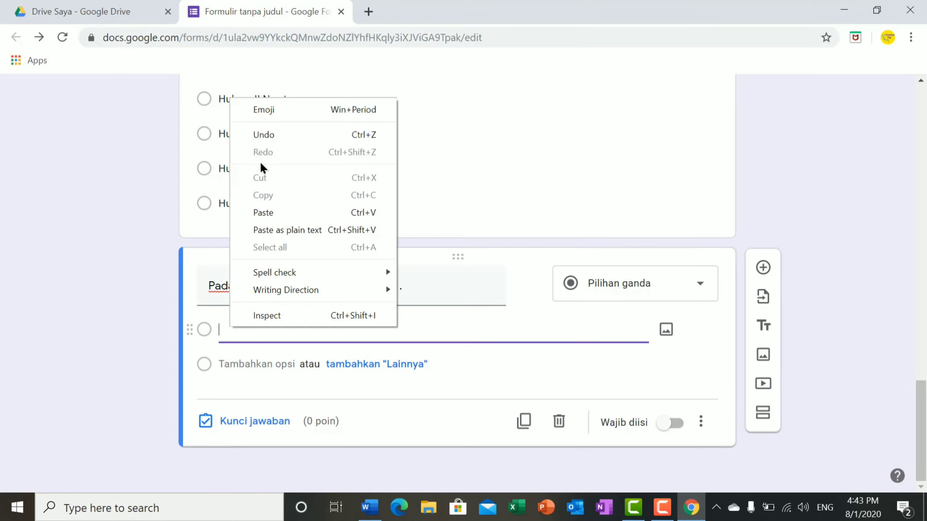
pyautogui.click(271, 212)
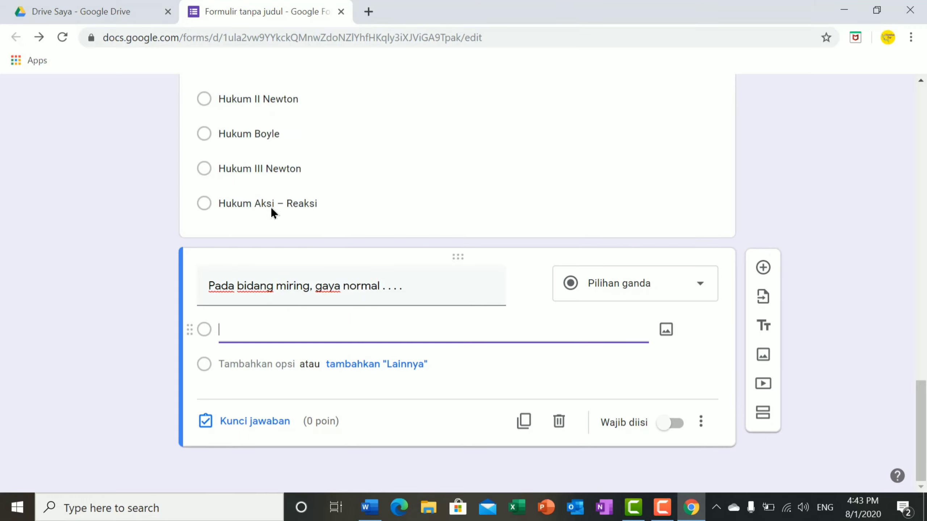
# Remove the "A." and "B." prefixes from the options "sama dengan berat benda" and "lebih besar dari berat benda".
pyautogui.click(234, 329)
pyautogui.click(239, 330)
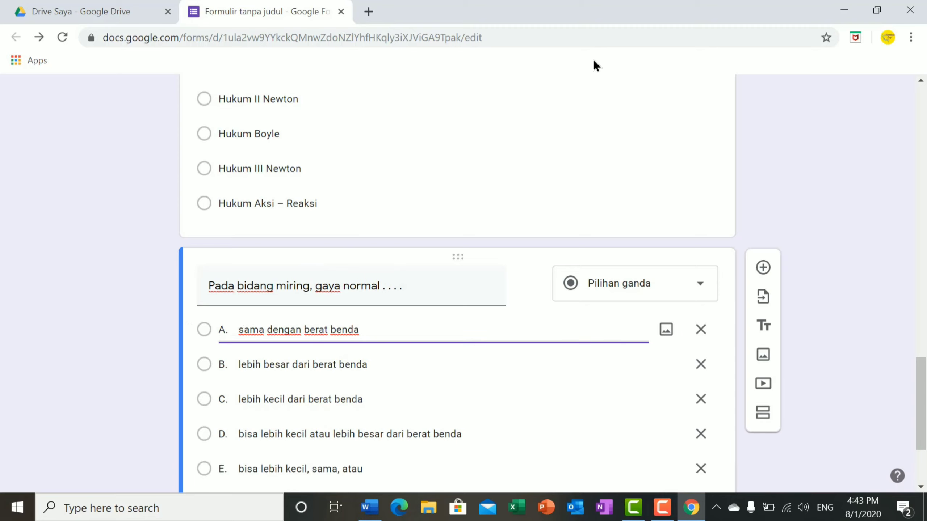
pyautogui.press('BackSpace')
pyautogui.press('BackSpace')
pyautogui.press('BackSpace')
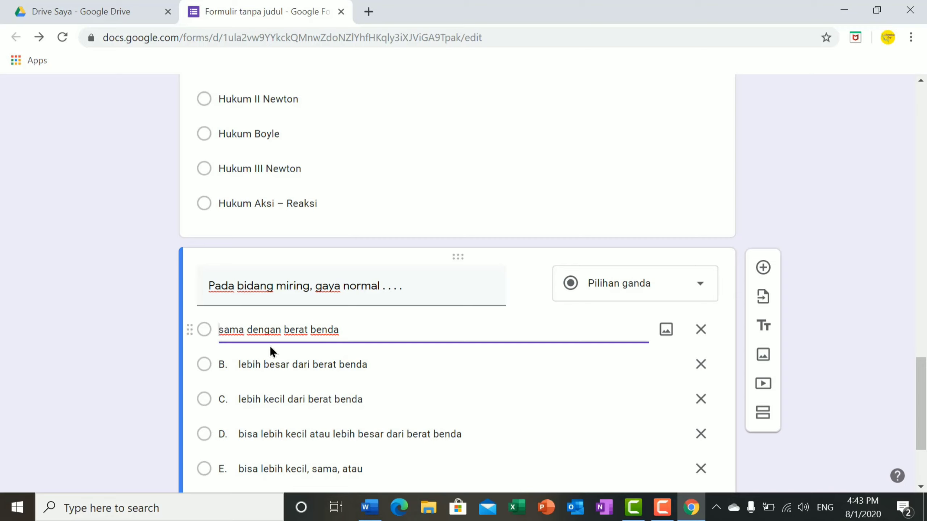
pyautogui.click(238, 361)
pyautogui.tripleClick(238, 364)
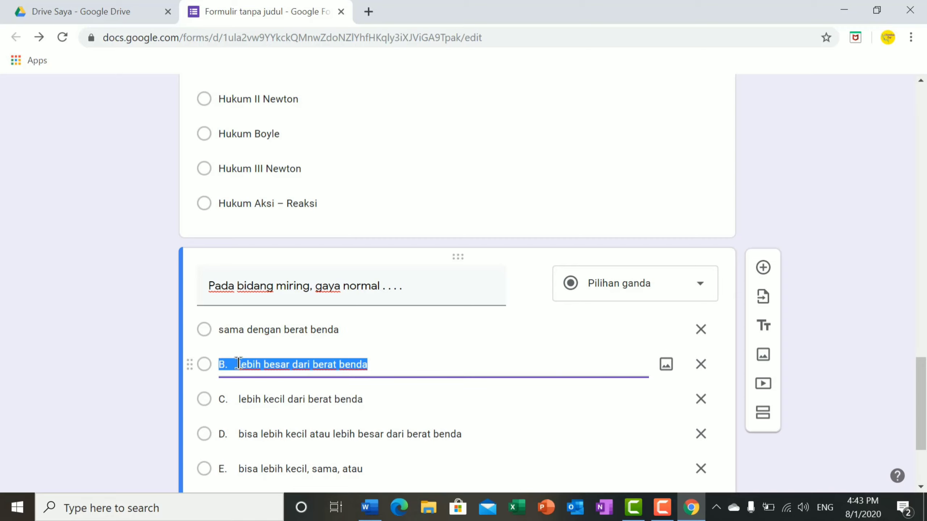
pyautogui.click(242, 363)
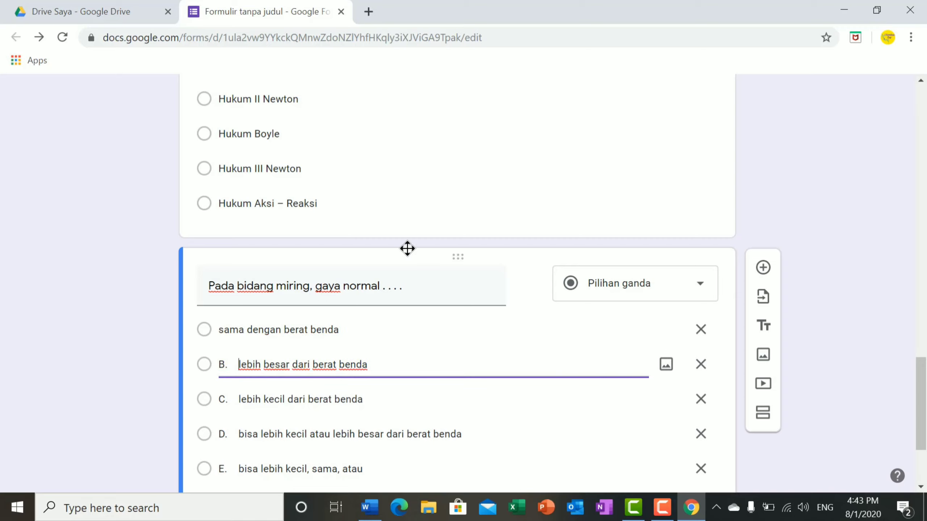
pyautogui.press('BackSpace')
pyautogui.press('BackSpace')
pyautogui.press('BackSpace')
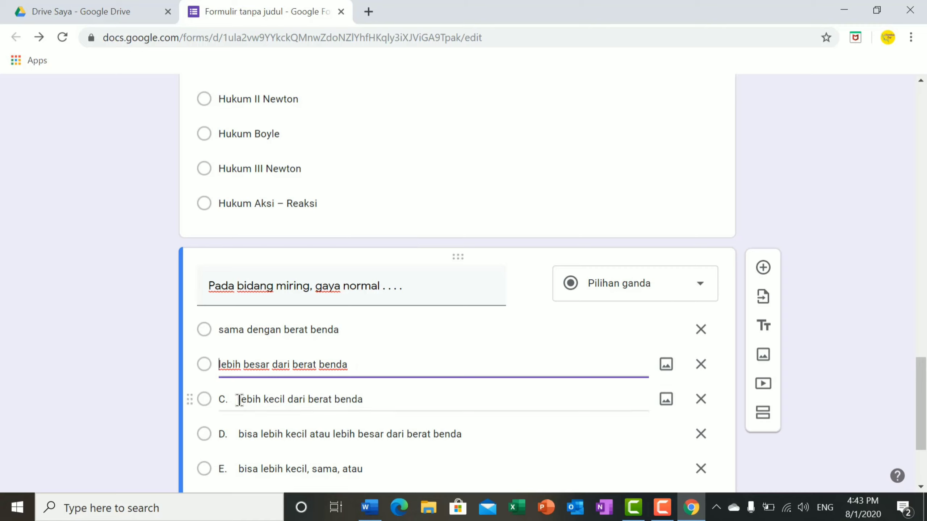
# Remove the "C." and "D." prefixes from "lebih kecil dari berat benda" and "bisa lebih kecil atau lebih besar dari berat benda".
pyautogui.tripleClick(239, 400)
pyautogui.click(239, 400)
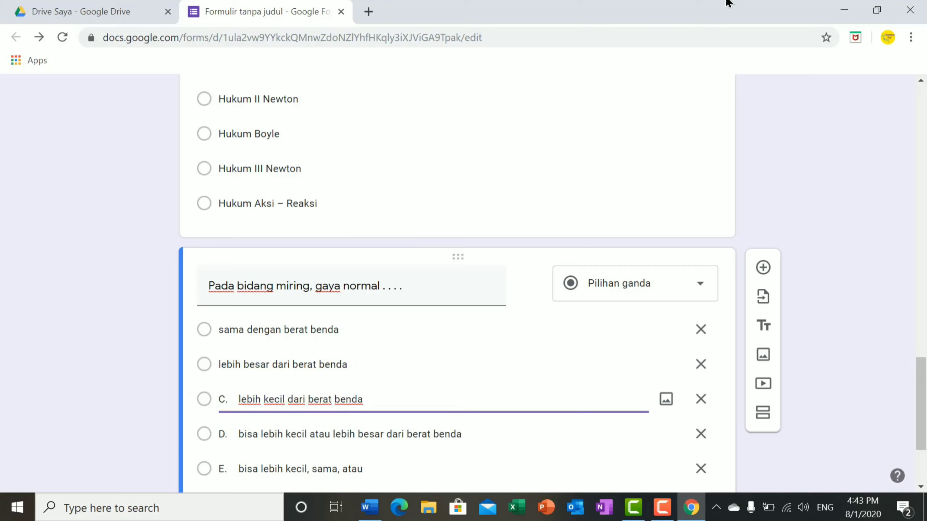
pyautogui.press('BackSpace')
pyautogui.press('BackSpace')
pyautogui.press('BackSpace')
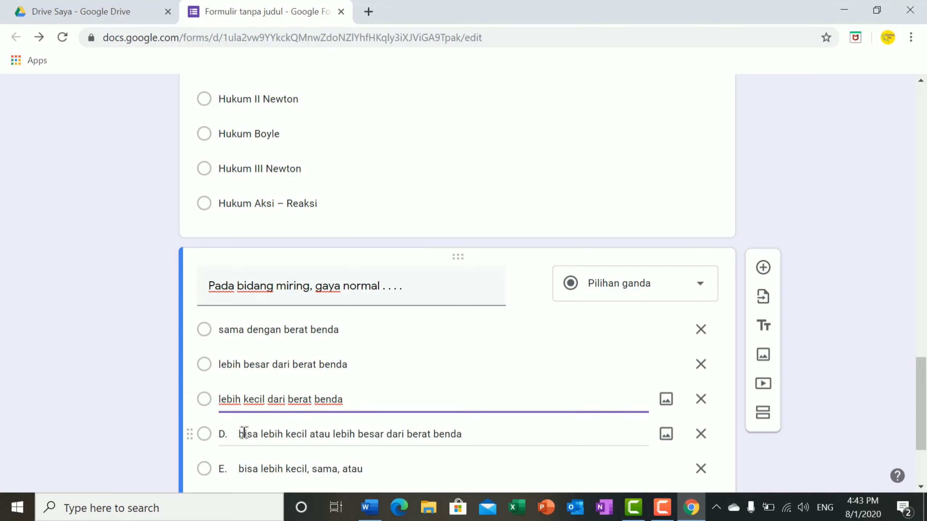
pyautogui.tripleClick(238, 436)
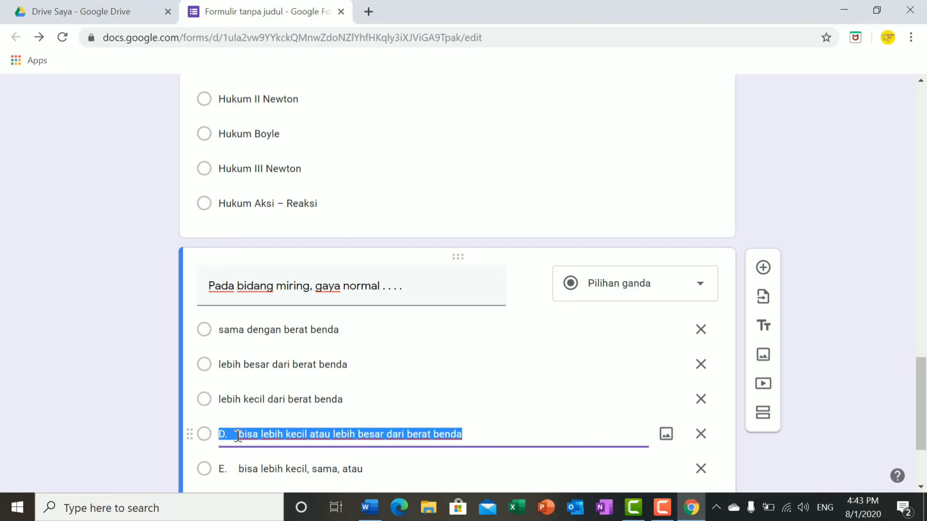
pyautogui.click(238, 436)
pyautogui.press('BackSpace')
pyautogui.press('BackSpace')
pyautogui.press('BackSpace')
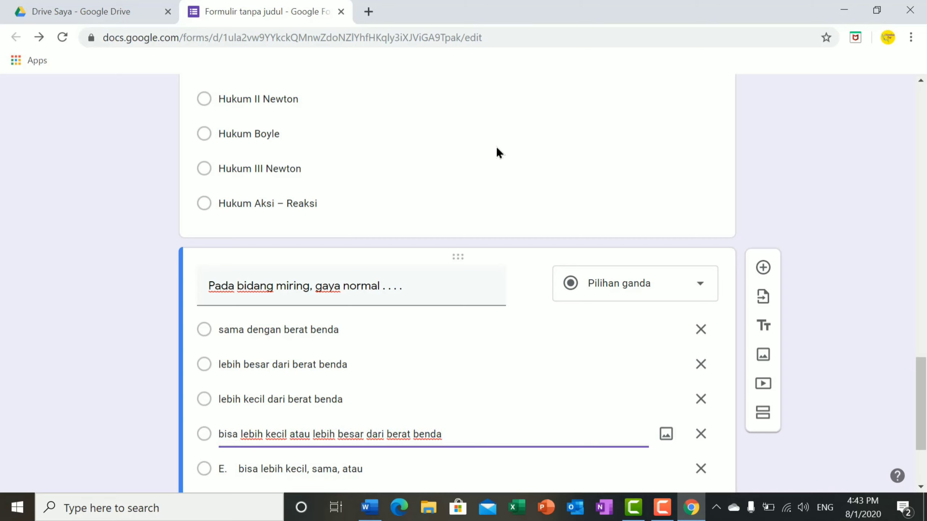
# Remove the "E." prefix from the last option, "bisa lebih kecil, sama, atau".
pyautogui.tripleClick(238, 469)
pyautogui.click(238, 469)
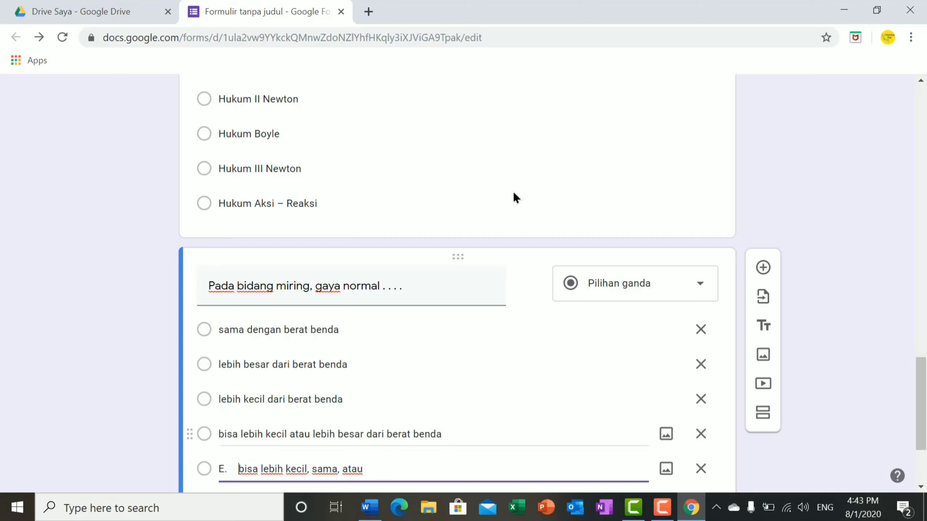
pyautogui.press('BackSpace')
pyautogui.press('BackSpace')
pyautogui.press('BackSpace')
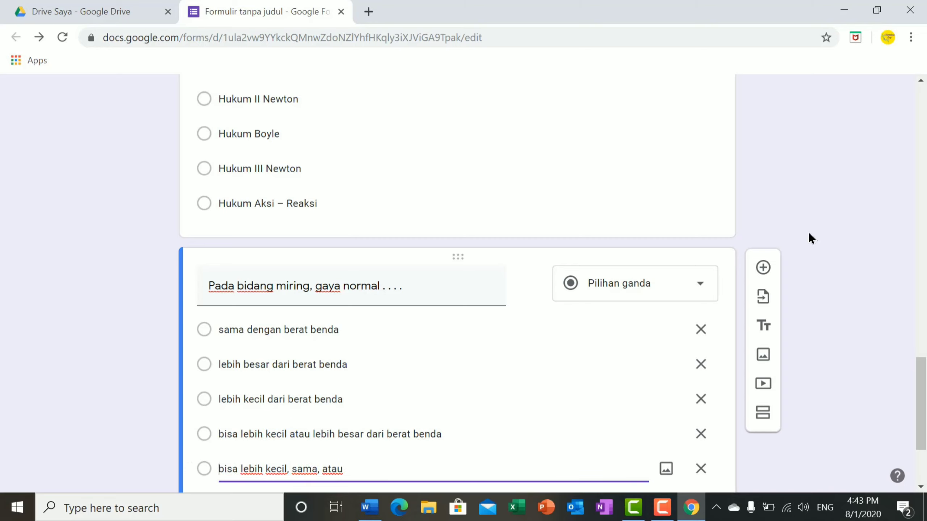
# Mark "lebih kecil dari berat benda" as this question's correct answer and add another blank multiple-choice question below it.
pyautogui.moveTo(920, 365); pyautogui.dragTo(920, 396)
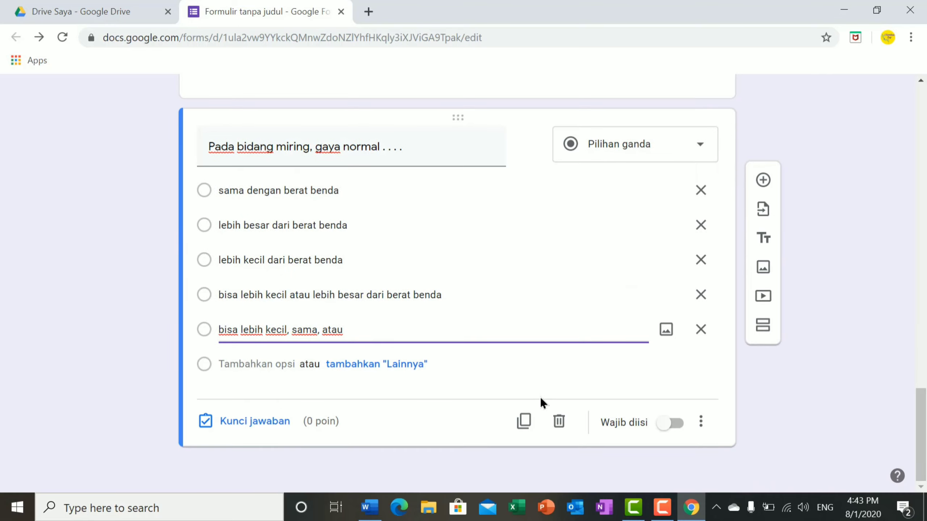
pyautogui.click(223, 422)
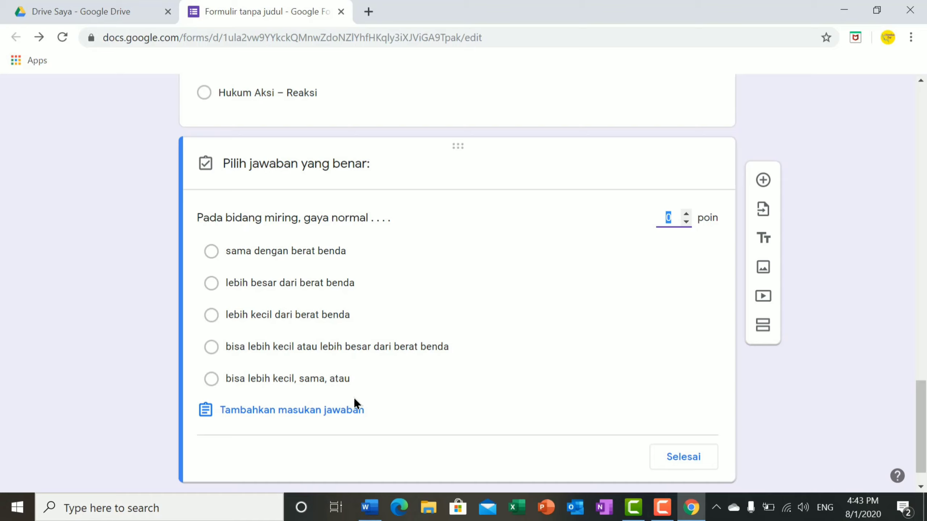
pyautogui.click(341, 319)
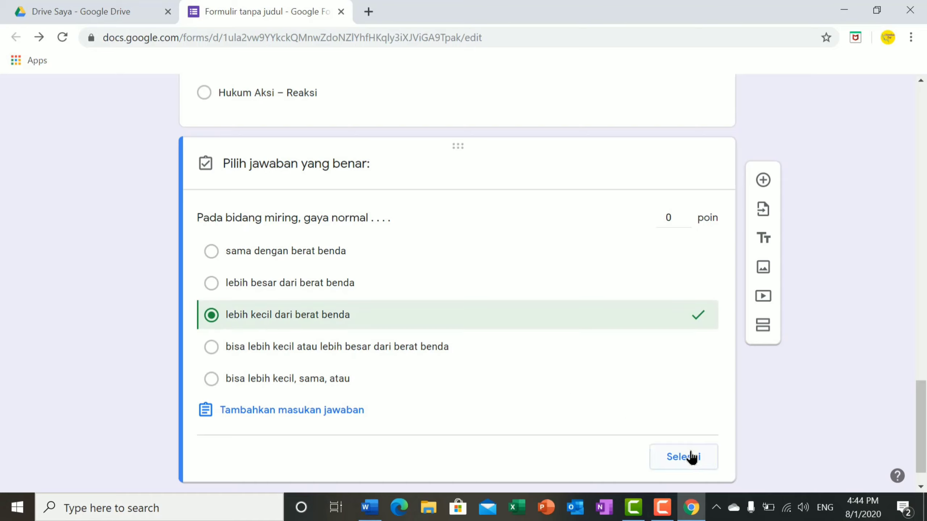
pyautogui.click(763, 180)
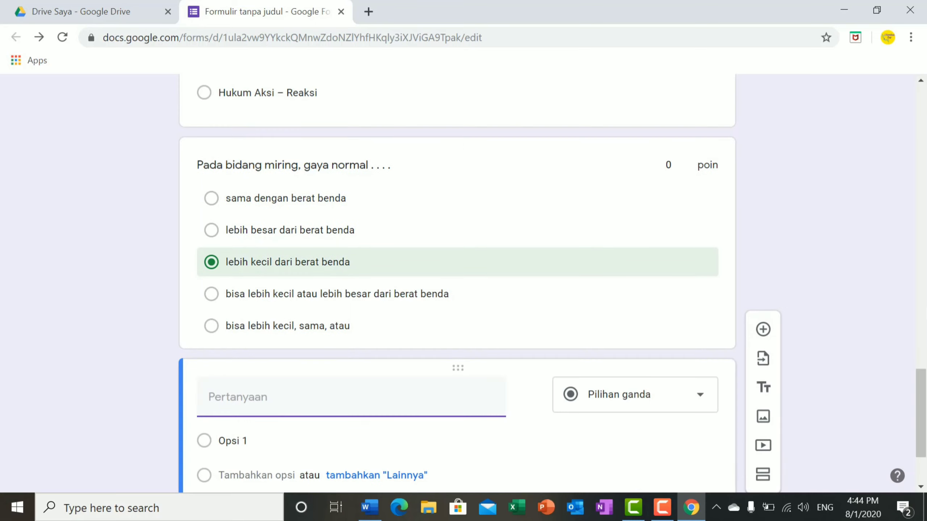
# Switch to Word and copy the opening line "Perhatikan gambar!" of question 5.
pyautogui.moveTo(921, 417); pyautogui.dragTo(921, 441)
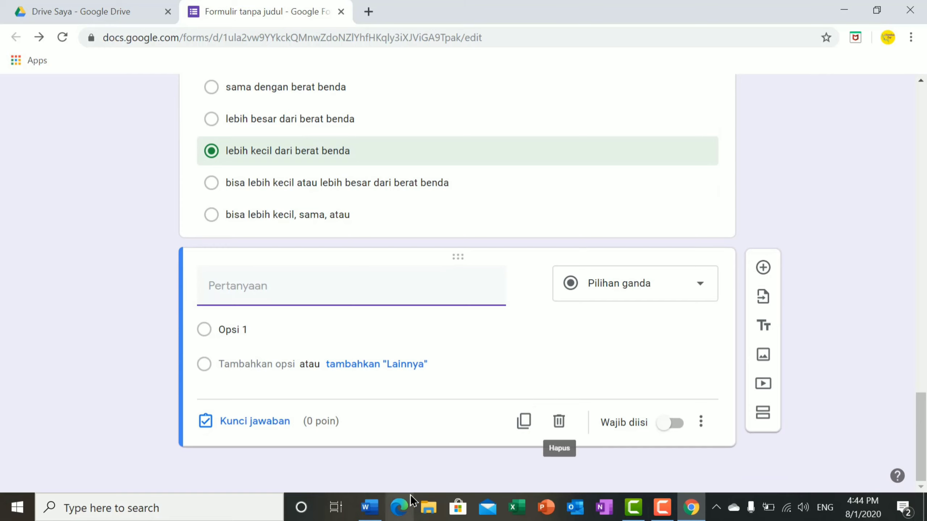
pyautogui.click(364, 515)
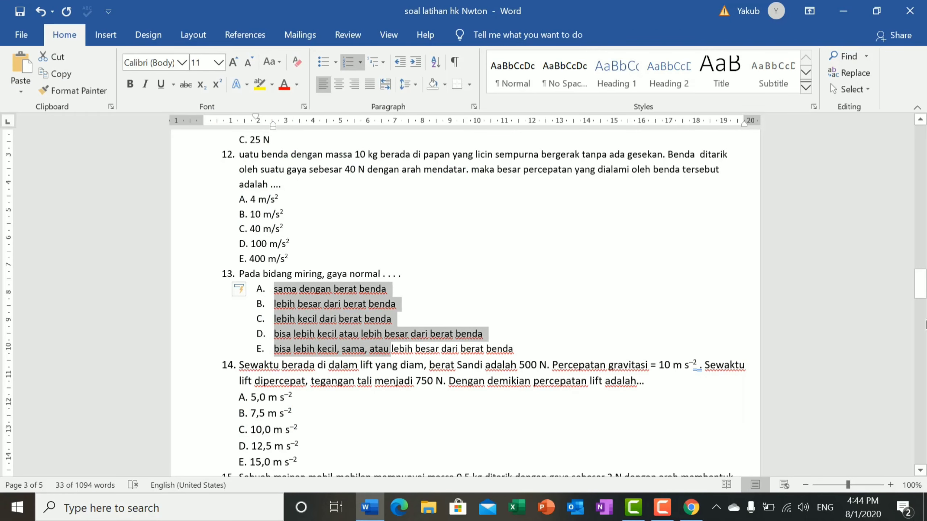
pyautogui.moveTo(923, 296); pyautogui.dragTo(924, 249)
pyautogui.scroll(-2, 924, 243)
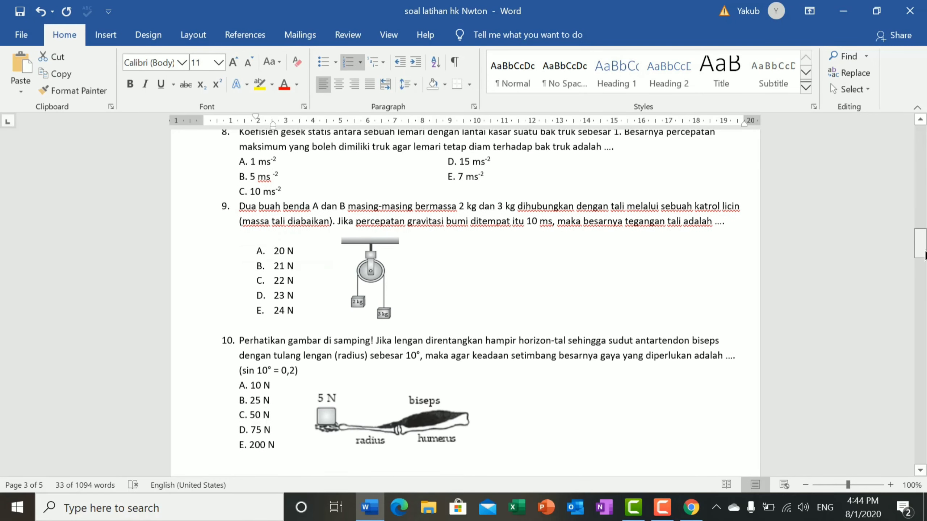
pyautogui.moveTo(925, 233); pyautogui.dragTo(921, 201)
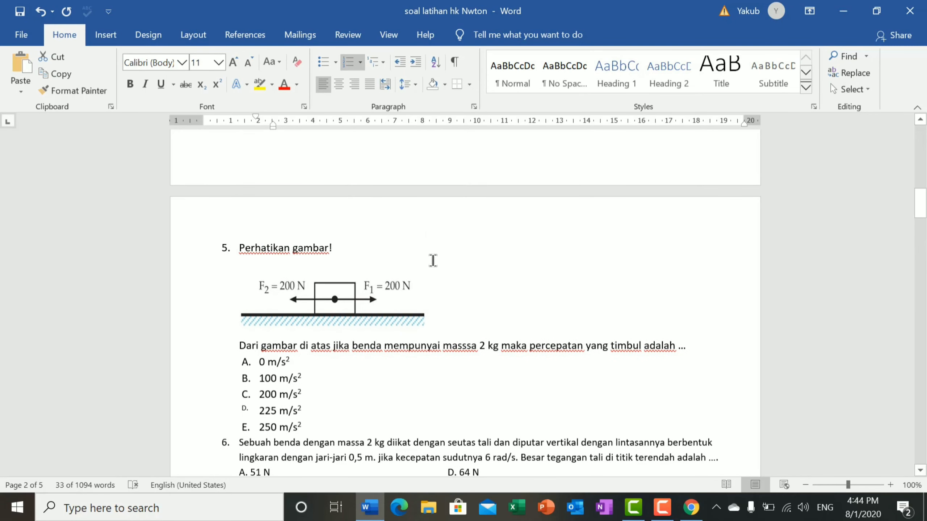
pyautogui.moveTo(241, 248); pyautogui.dragTo(343, 246)
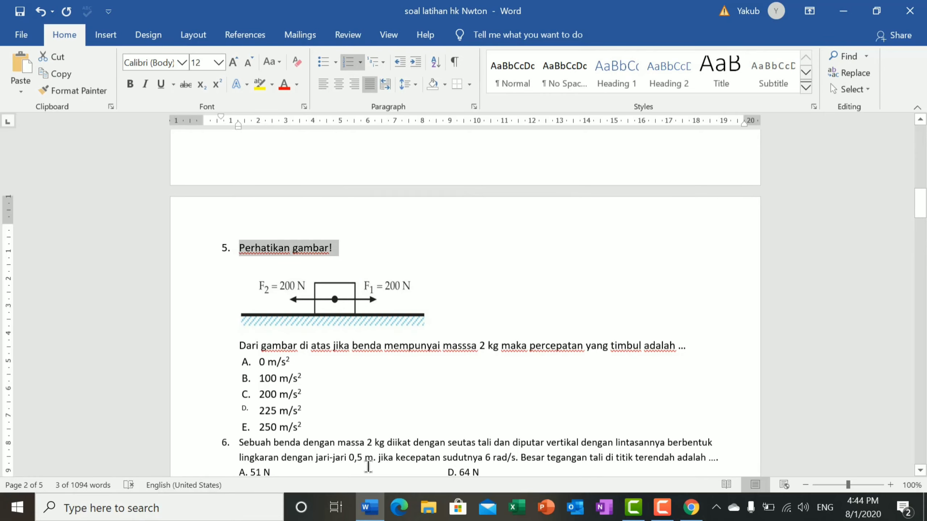
# Switch back to the form, paste "Perhatikan gambar!" as the blank question's text and remove the "5." prefix.
pyautogui.click(690, 508)
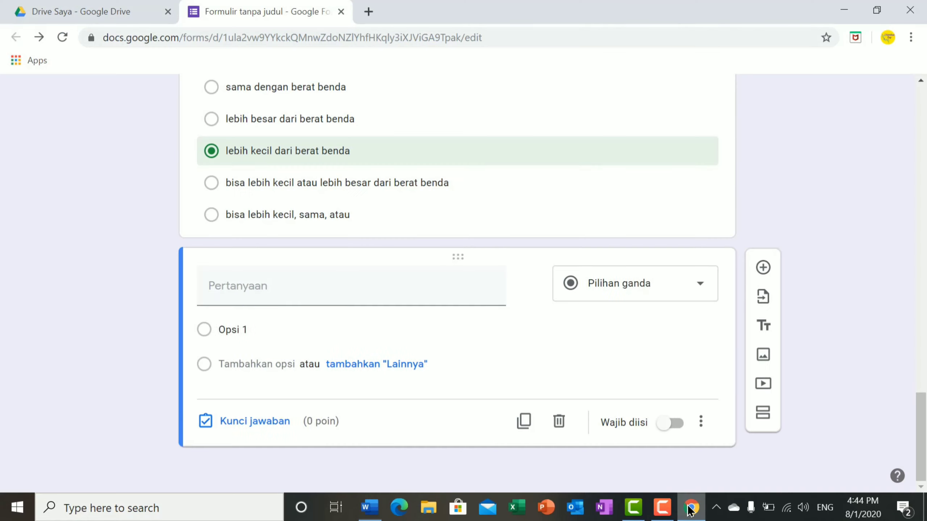
pyautogui.write('5.\tPerhatikan gambar!')
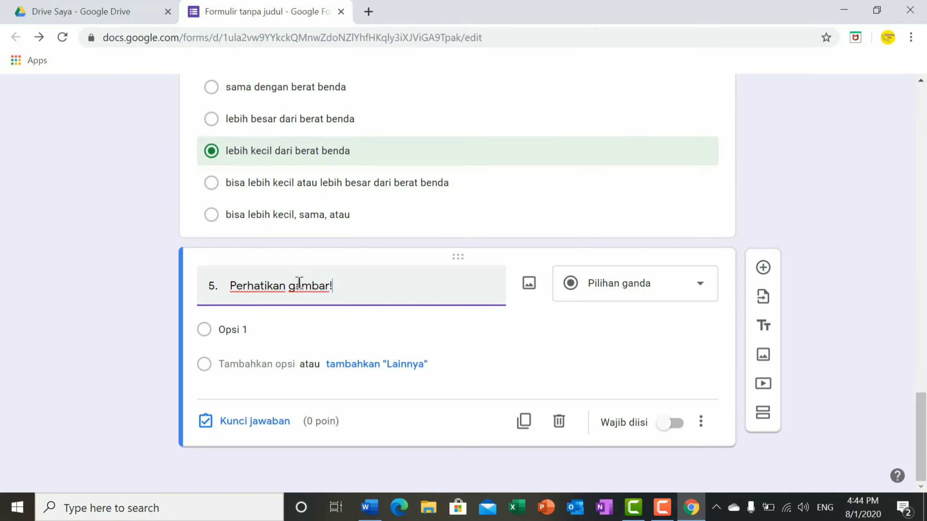
pyautogui.click(232, 288)
pyautogui.press('BackSpace')
pyautogui.press('BackSpace')
pyautogui.press('BackSpace')
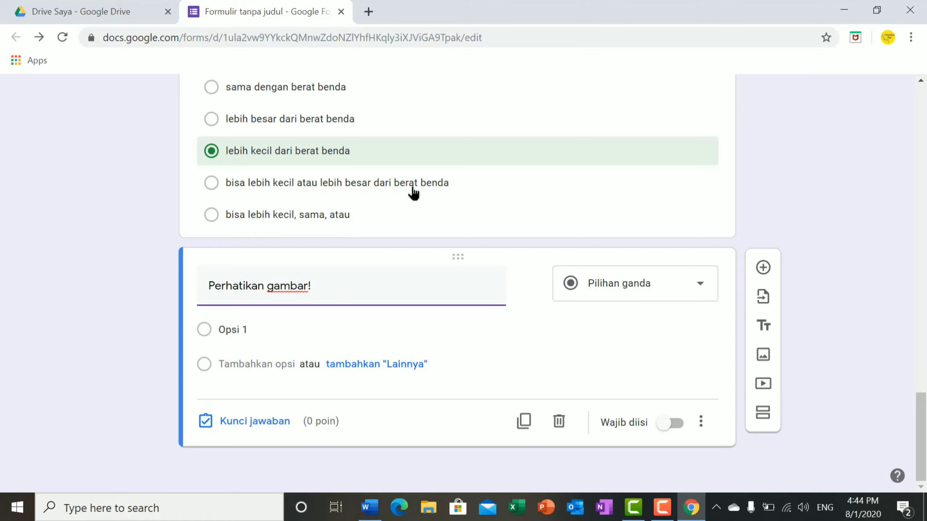
# Switch to Word and save question 5's force diagram to Pictures as a JPEG file named "soal hk newton".
pyautogui.moveTo(351, 283)
pyautogui.click(529, 288)
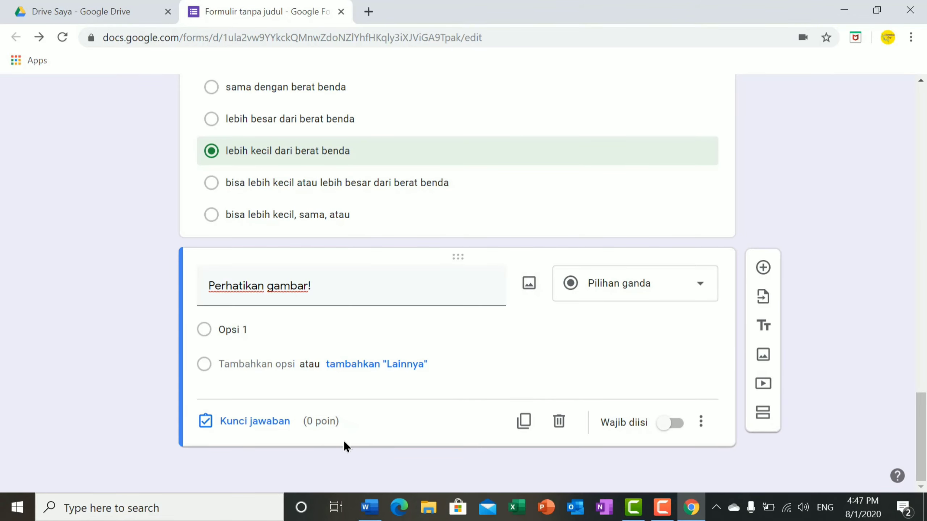
pyautogui.click(368, 509)
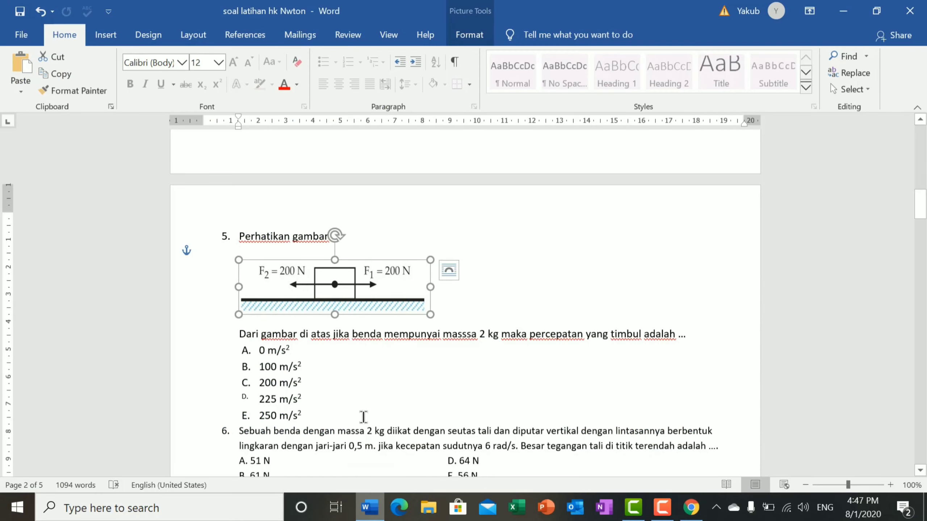
pyautogui.rightClick(323, 298)
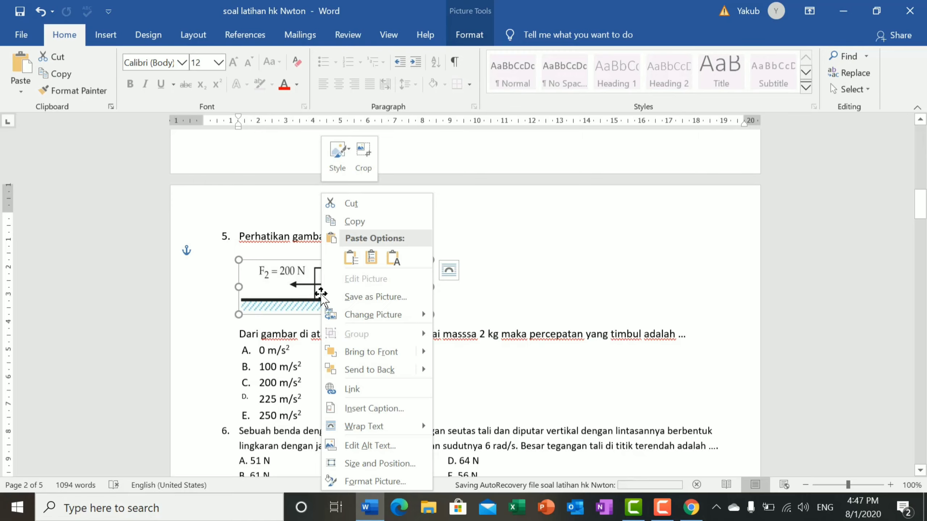
pyautogui.click(368, 297)
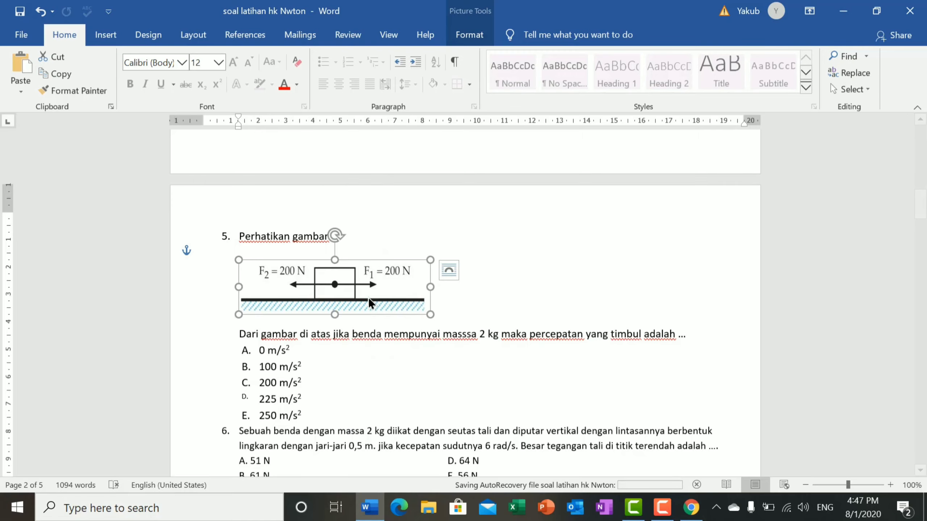
pyautogui.write('soal hk newton')
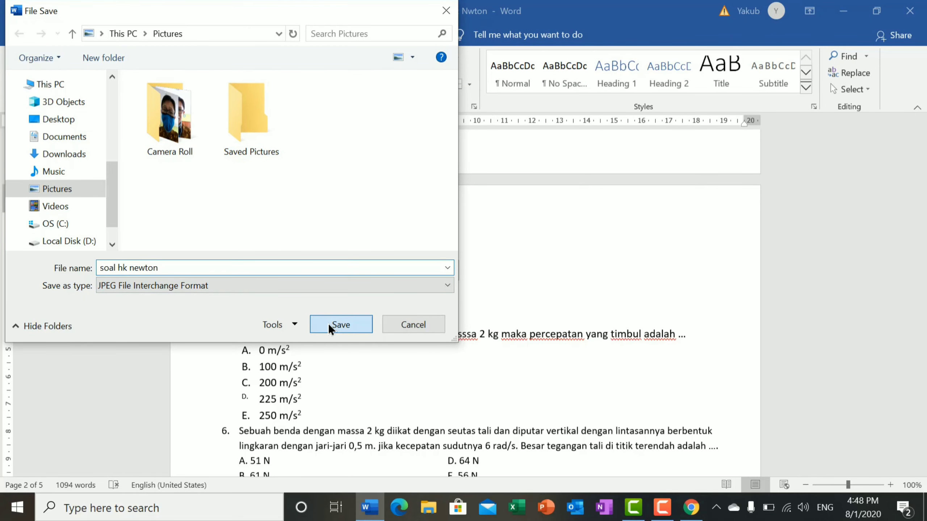
pyautogui.click(328, 324)
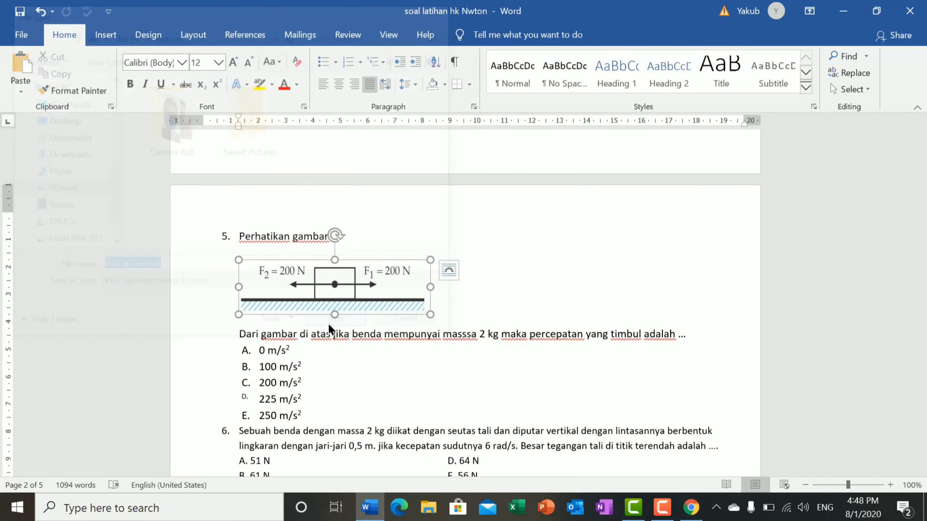
pyautogui.click(560, 271)
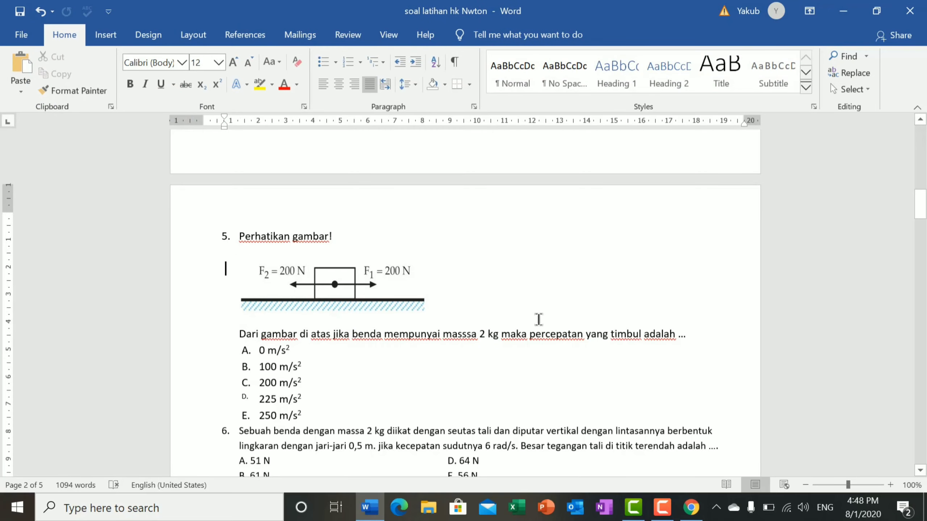
# Switch to the form and upload the "soal hk newton" picture from Pictures into the "Perhatikan gambar!" question.
pyautogui.click(690, 510)
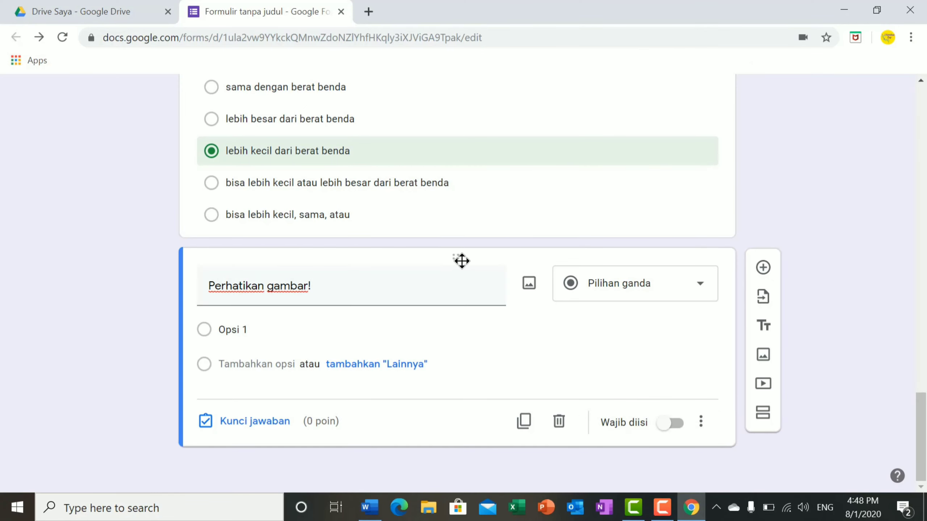
pyautogui.click(525, 283)
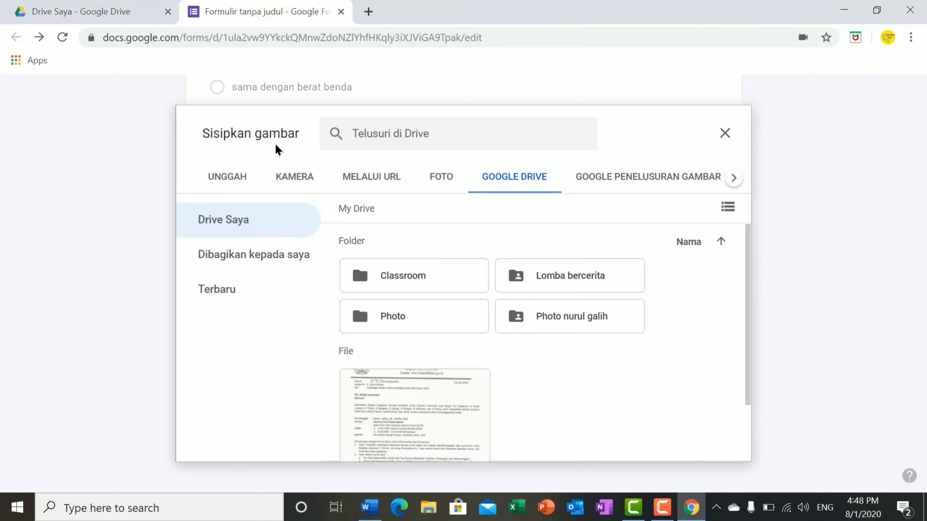
pyautogui.click(233, 180)
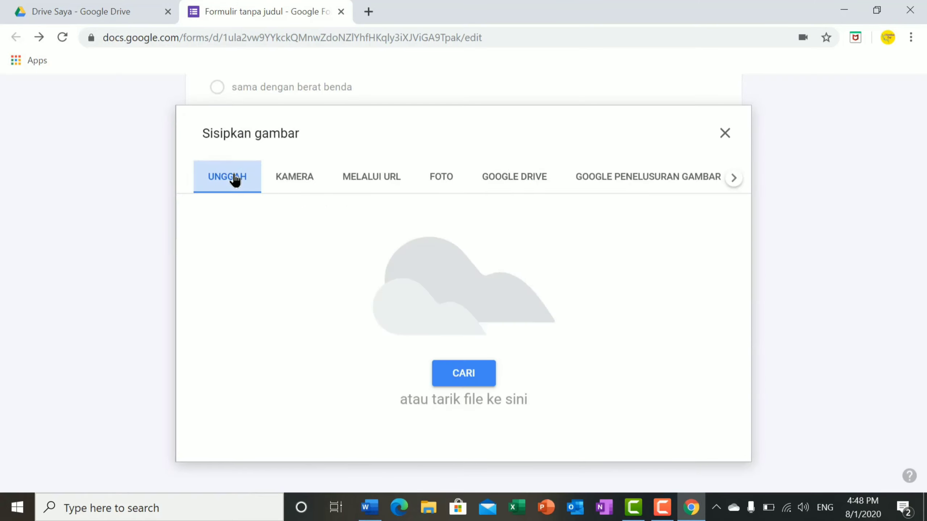
pyautogui.click(462, 374)
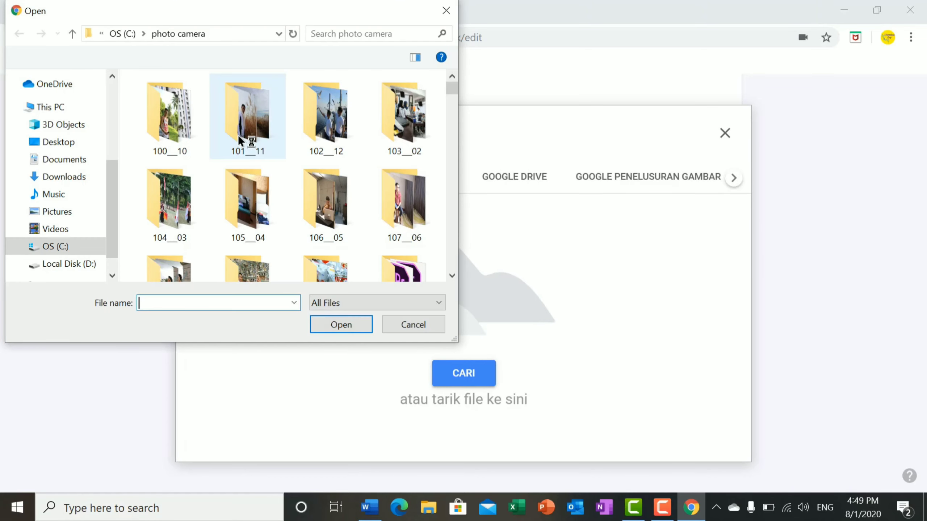
pyautogui.click(58, 214)
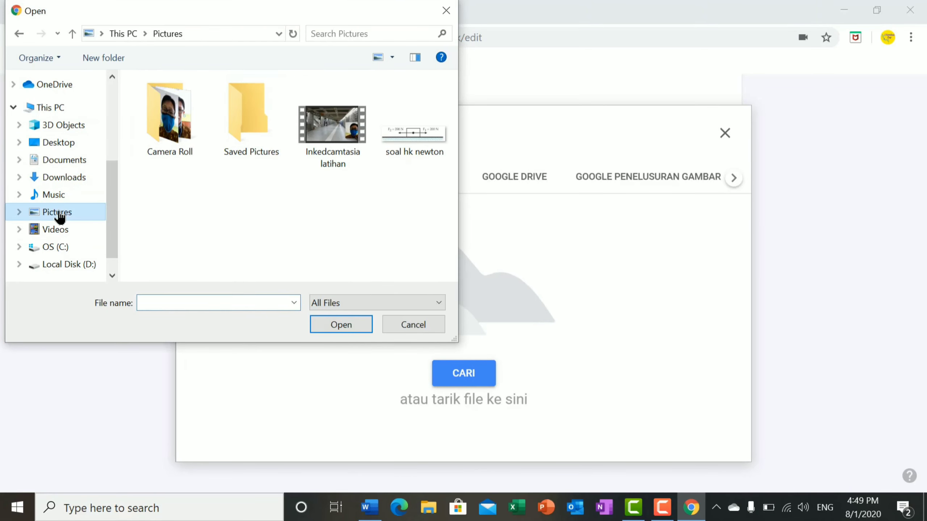
pyautogui.click(402, 133)
pyautogui.click(333, 327)
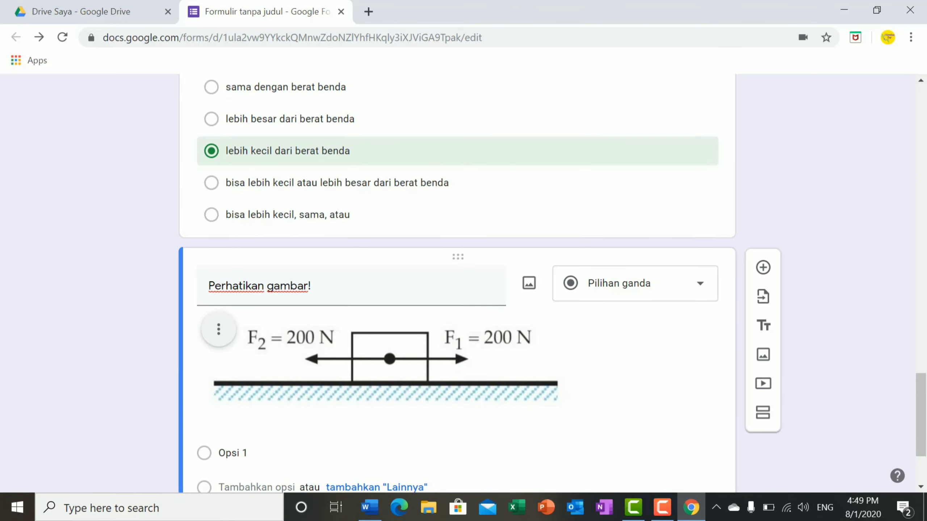
# Copy "Dari gambar di atas jika benda mempunyai masssa 2 kg maka percepatan yang timbul adalah ..." from Word and append it to the form's question text.
pyautogui.moveTo(920, 405); pyautogui.dragTo(923, 431)
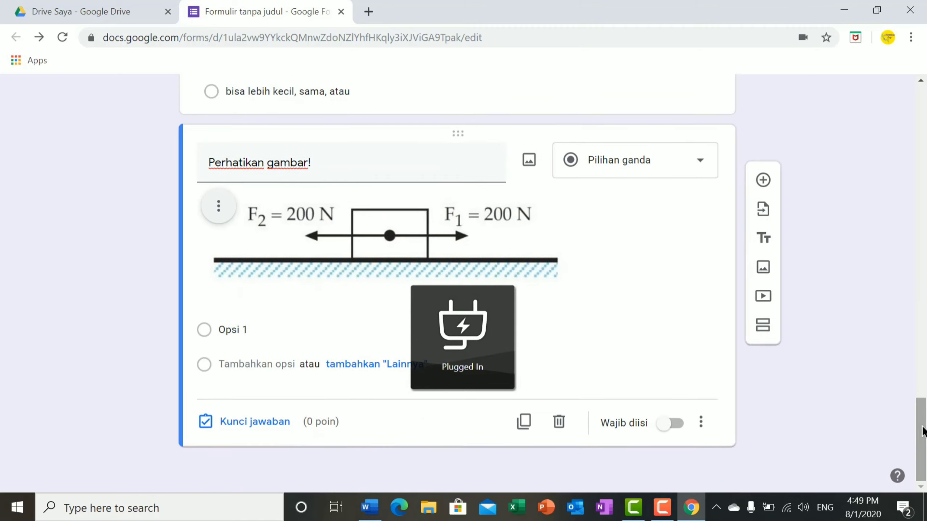
pyautogui.click(345, 160)
pyautogui.click(345, 160)
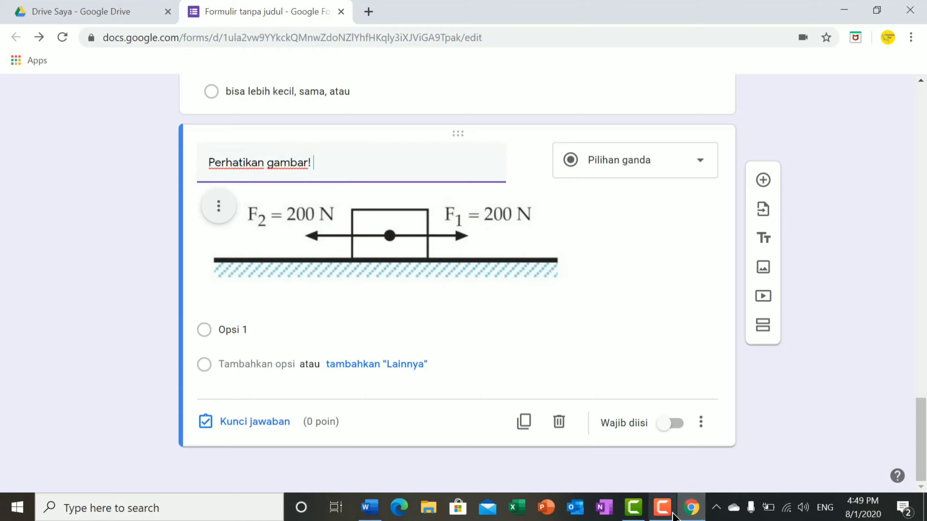
pyautogui.click(369, 508)
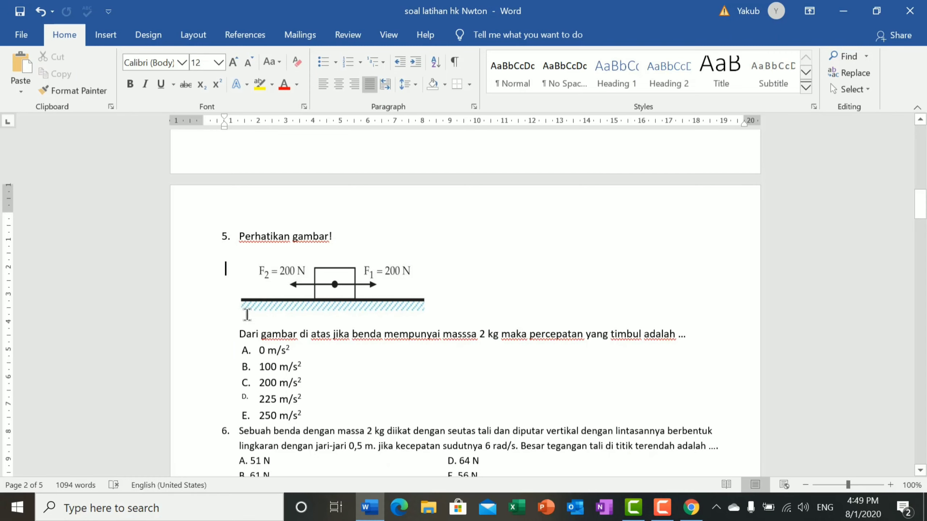
pyautogui.moveTo(235, 334); pyautogui.dragTo(695, 335)
pyautogui.hotkey('ctrl', 'c')
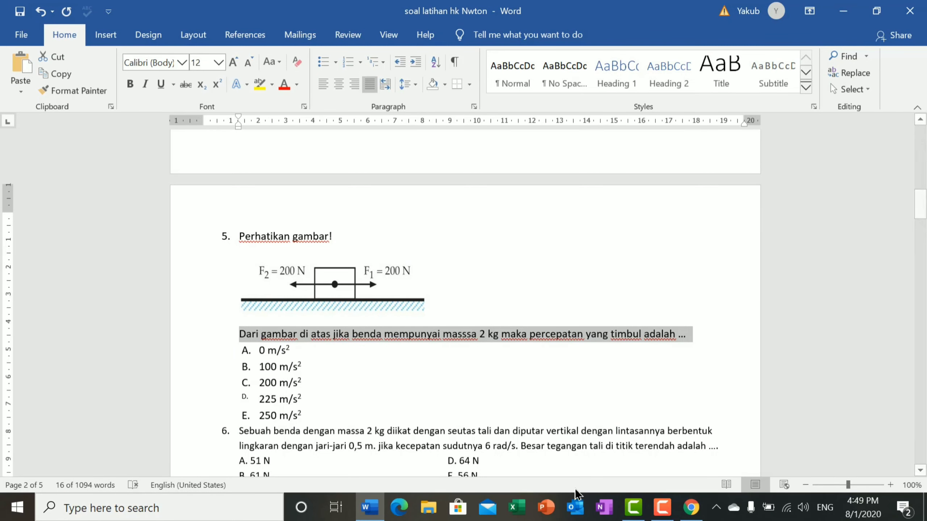
pyautogui.click(691, 508)
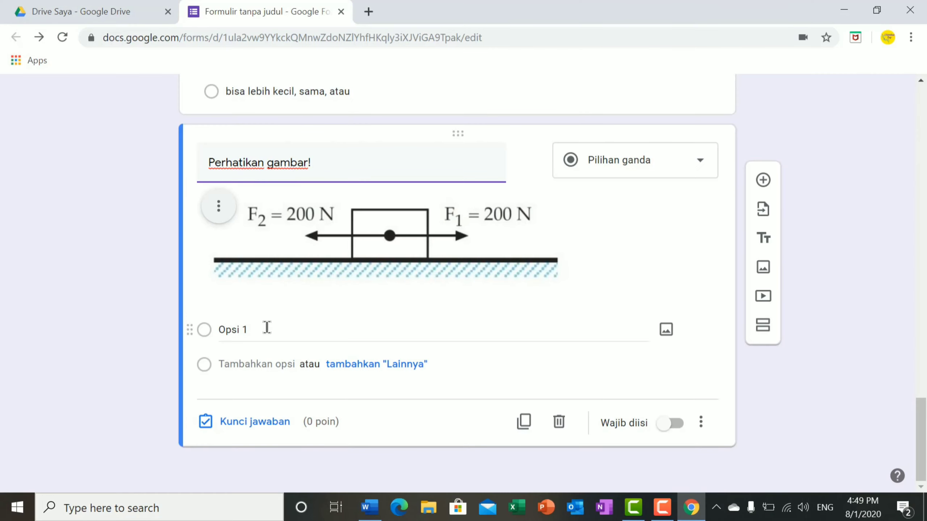
pyautogui.click(249, 330)
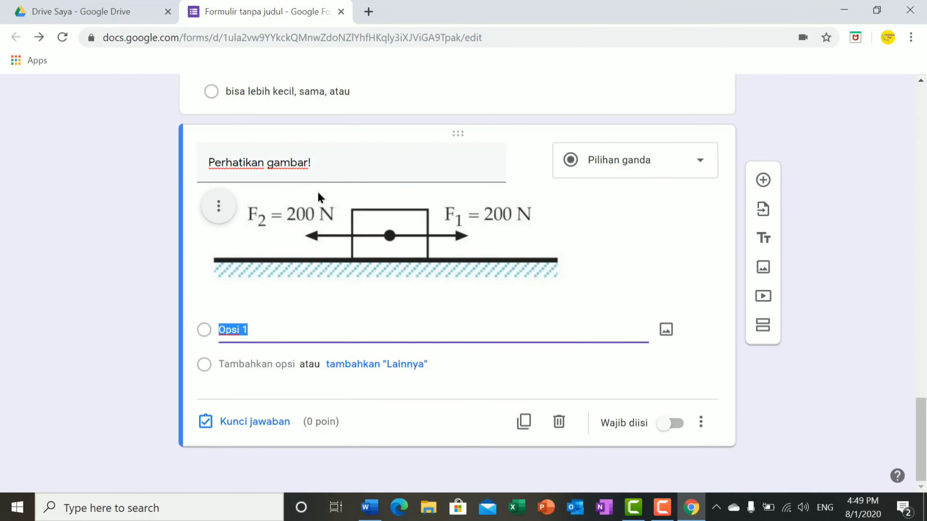
pyautogui.click(354, 161)
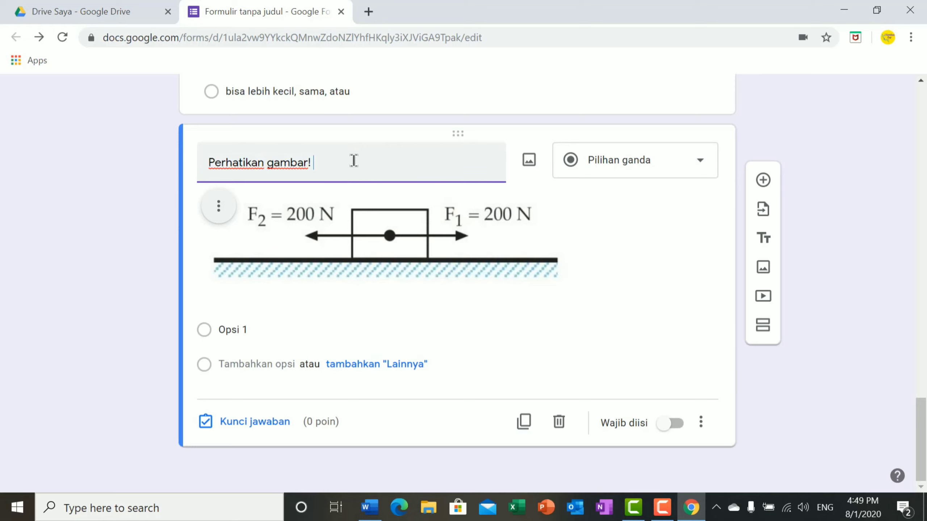
pyautogui.hotkey('ctrl', 'v')
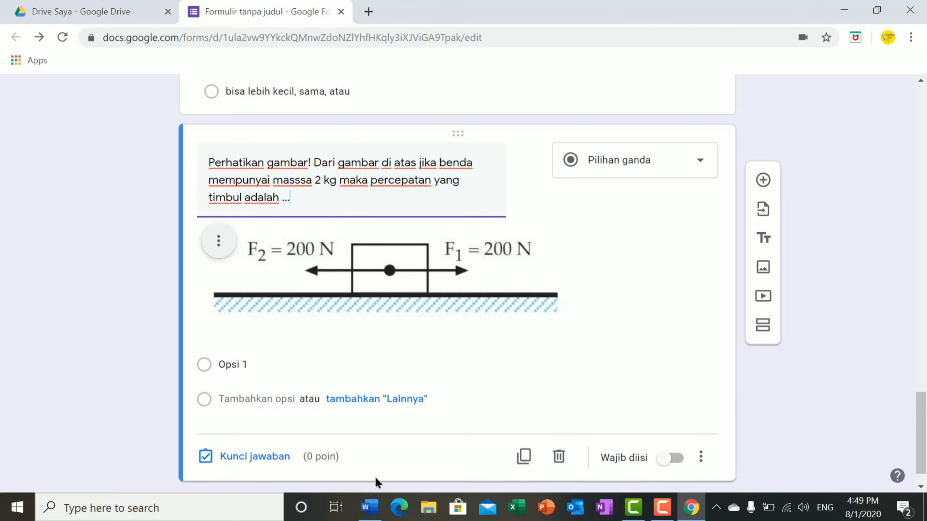
# Copy question 5's five answers, 0, 100, 200, 225 and 250 m/s2, from Word and paste them as the form question's options.
pyautogui.click(375, 508)
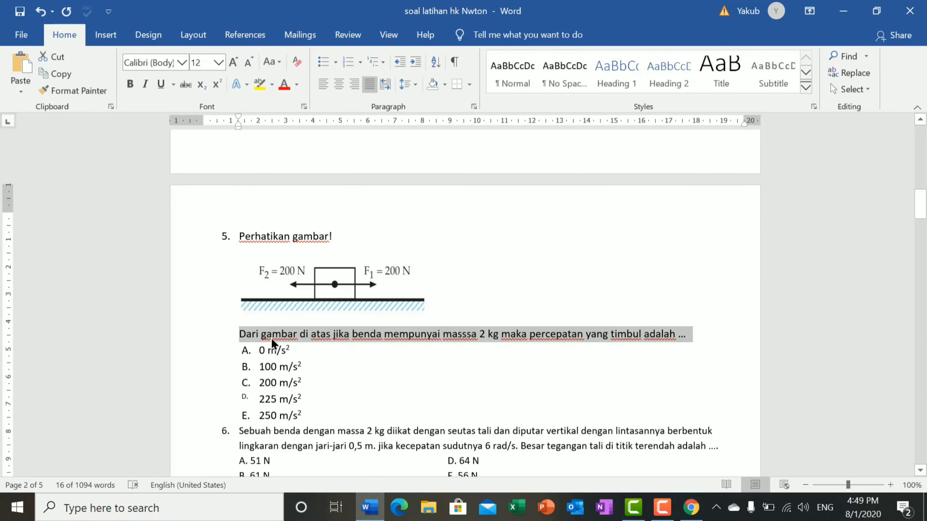
pyautogui.moveTo(258, 345); pyautogui.dragTo(325, 408)
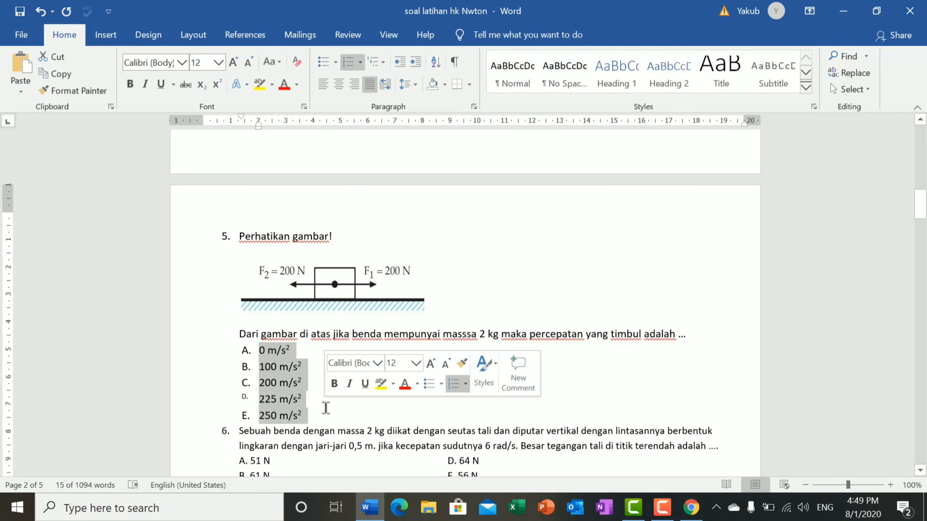
pyautogui.click(691, 509)
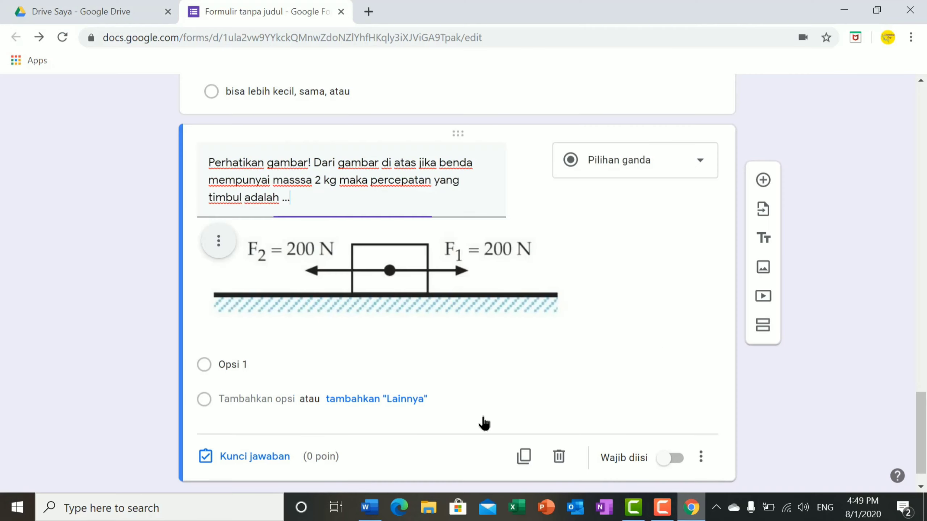
pyautogui.click(245, 361)
pyautogui.write('A.\t0 m/s2 B.\t100 m/s2 C.\t200 m/s2 D.\t225 m/s2 E.\t250 m/s2')
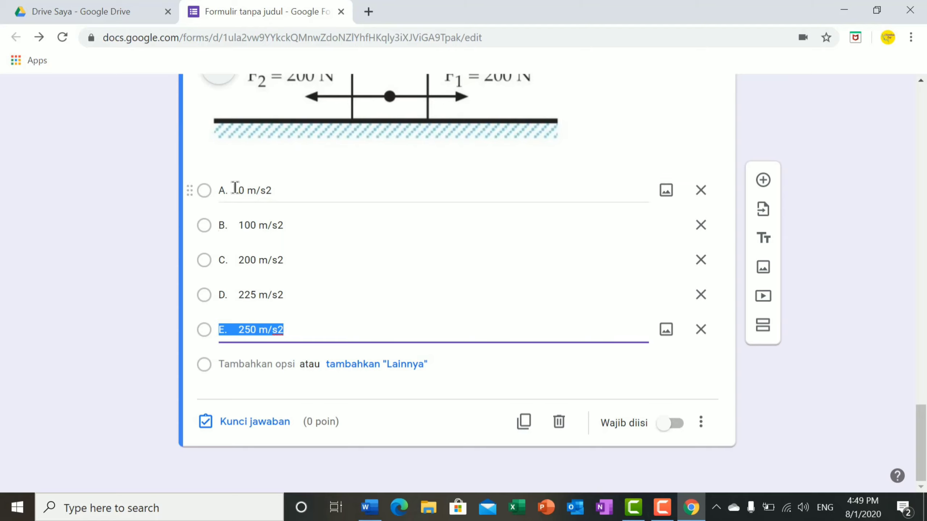
# Remove the "A." prefix from the first option, "0 m/s2".
pyautogui.click(239, 188)
pyautogui.click(238, 188)
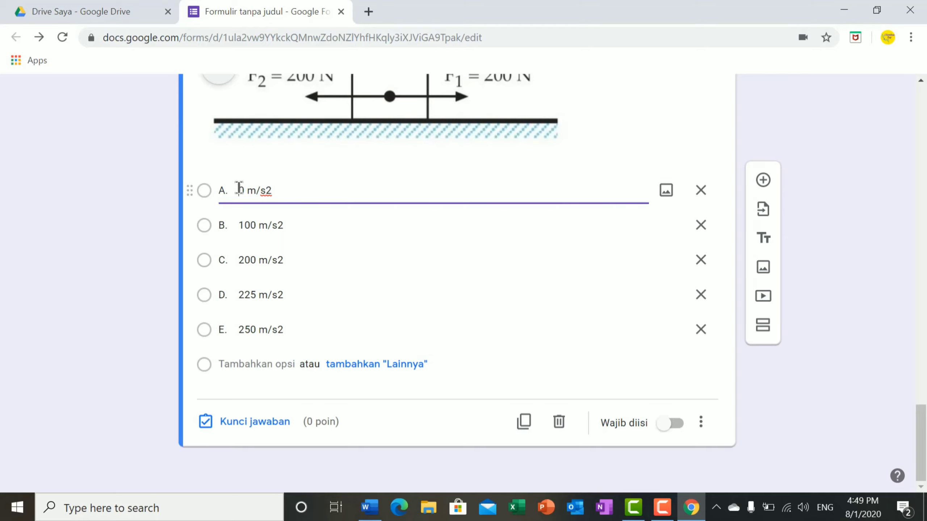
pyautogui.press('BackSpace')
pyautogui.press('BackSpace')
pyautogui.press('BackSpace')
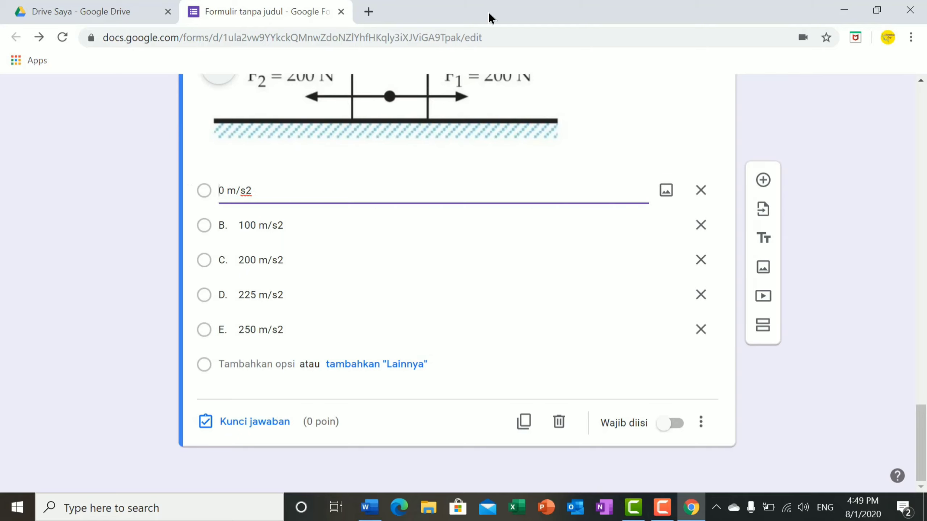
# Remove the "B." prefix from the second option so it reads "100 m/s2".
pyautogui.click(239, 226)
pyautogui.click(238, 226)
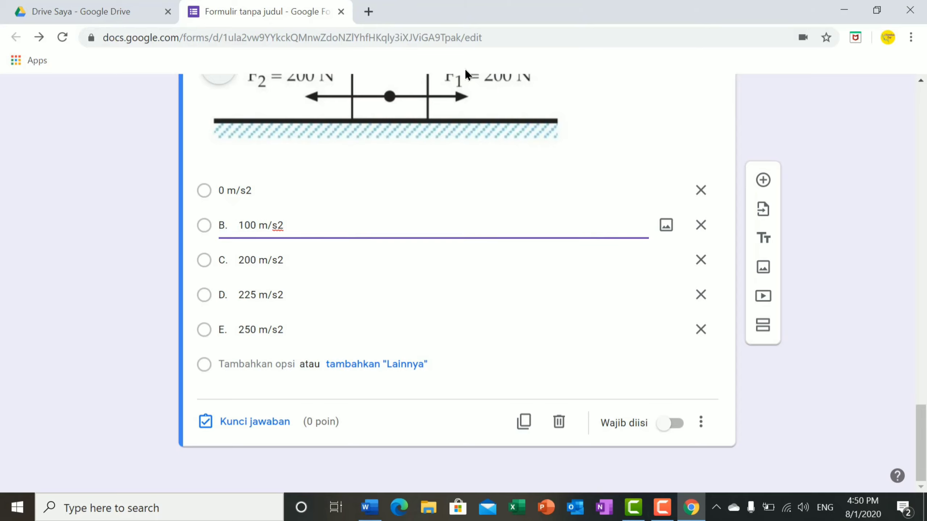
pyautogui.press('BackSpace')
pyautogui.press('BackSpace')
pyautogui.press('BackSpace')
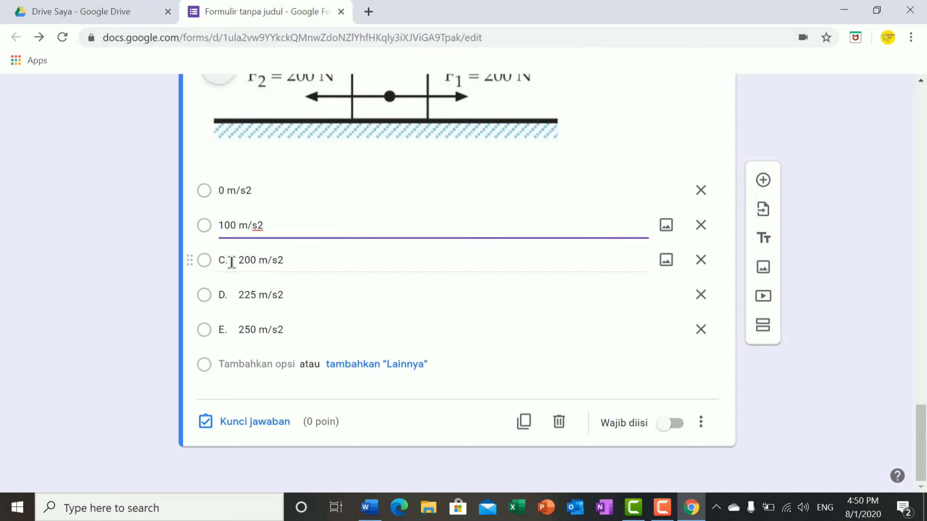
# Remove the "C." prefix from the third option so it reads "200 m/s2".
pyautogui.click(240, 262)
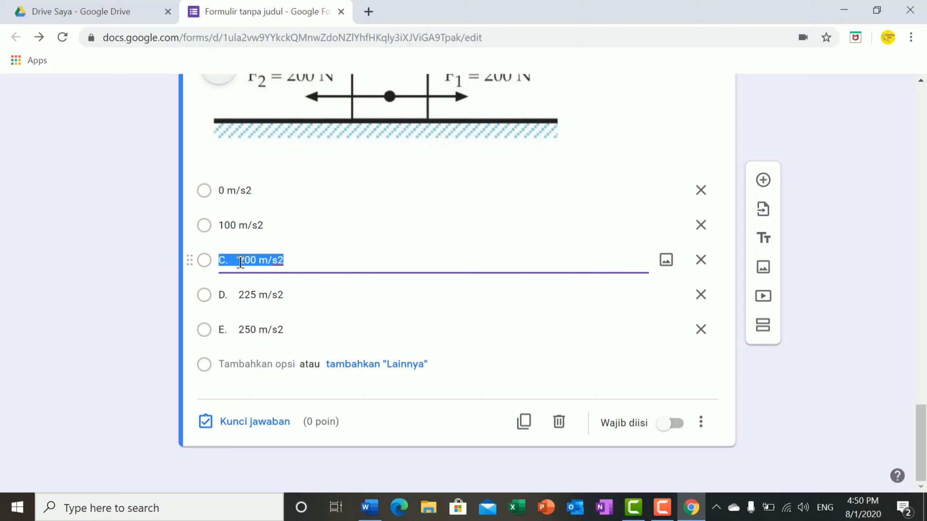
pyautogui.click(240, 263)
pyautogui.press('BackSpace')
pyautogui.press('BackSpace')
pyautogui.press('BackSpace')
pyautogui.press('BackSpace')
pyautogui.press('BackSpace')
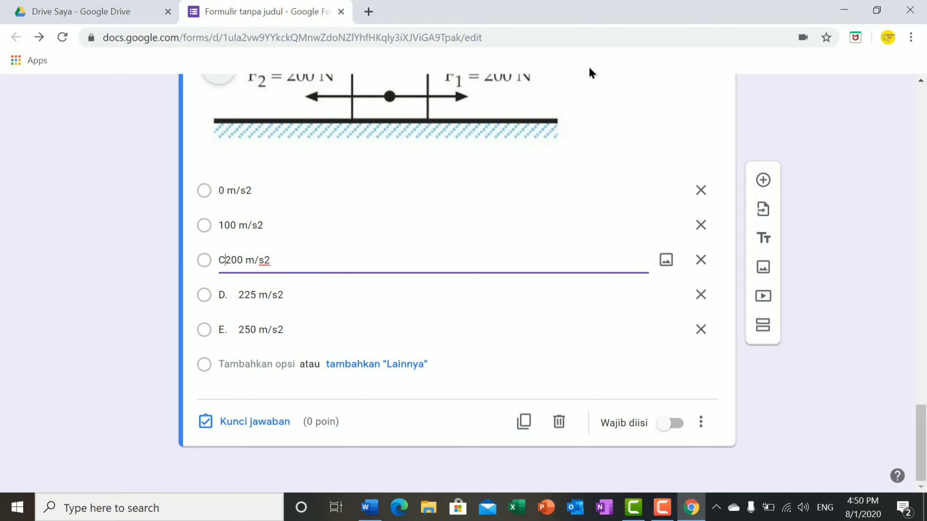
# Remove the "D." prefix from the fourth option so it reads "225 m/s2".
pyautogui.click(238, 294)
pyautogui.click(237, 294)
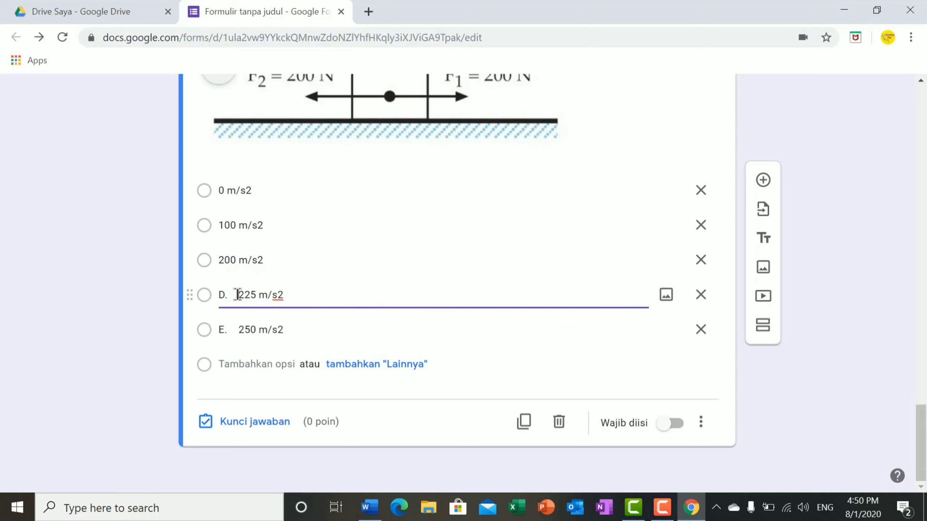
pyautogui.press('BackSpace')
pyautogui.press('BackSpace')
pyautogui.press('BackSpace')
pyautogui.press('BackSpace')
pyautogui.press('BackSpace')
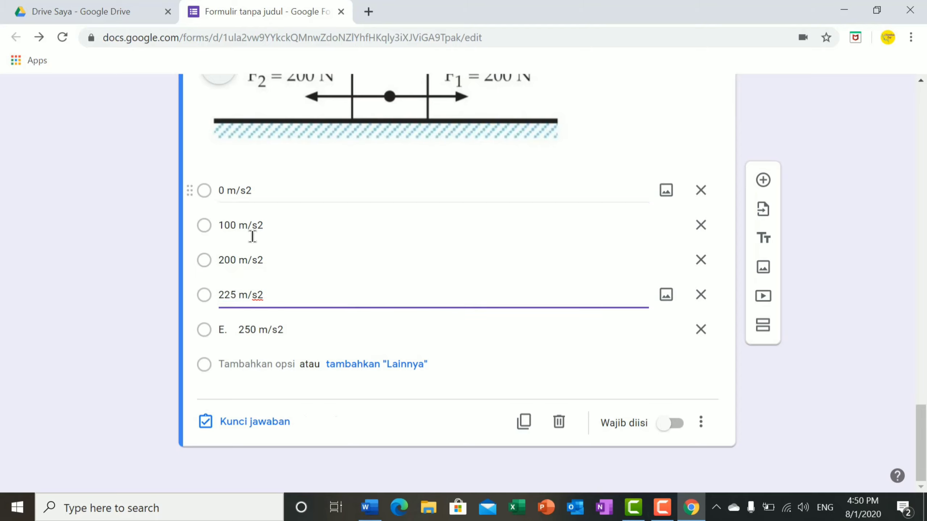
# Remove the "E." prefix from the fifth option so it reads "250 m/s2".
pyautogui.click(241, 331)
pyautogui.click(240, 330)
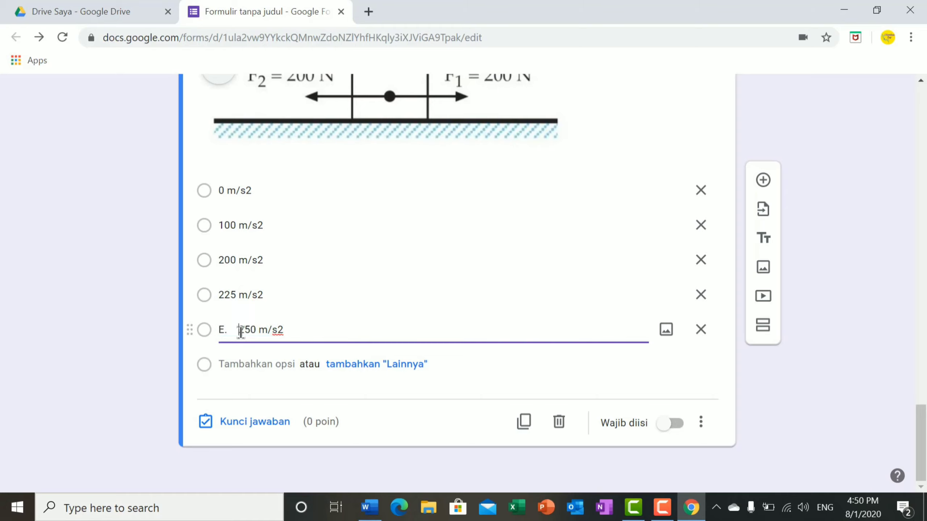
pyautogui.press('BackSpace')
pyautogui.press('BackSpace')
pyautogui.press('BackSpace')
pyautogui.press('BackSpace')
pyautogui.press('BackSpace')
# Open the picture question's answer key and mark "0 m/s2" as the correct answer.
pyautogui.moveTo(920, 411)
pyautogui.mouseDown()
pyautogui.moveTo(920, 390)
pyautogui.moveTo(921, 405)
pyautogui.mouseUp()
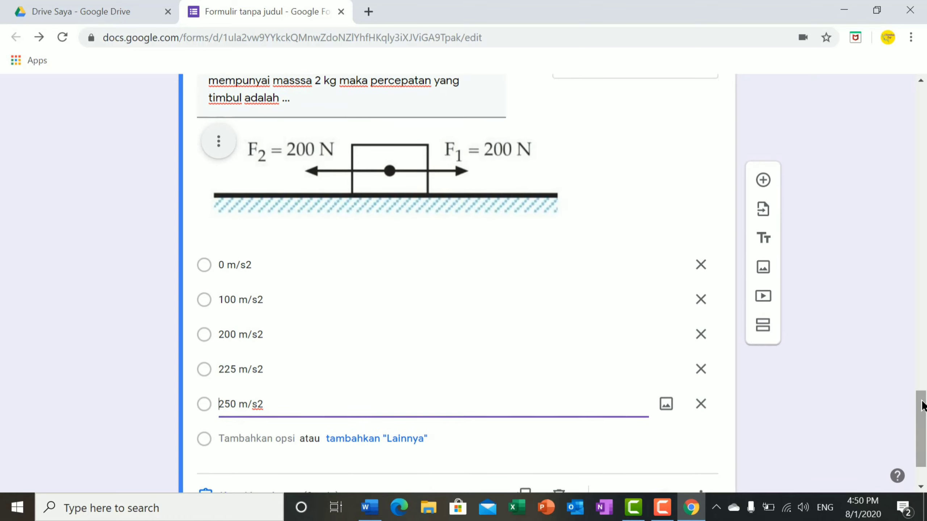
pyautogui.click(207, 492)
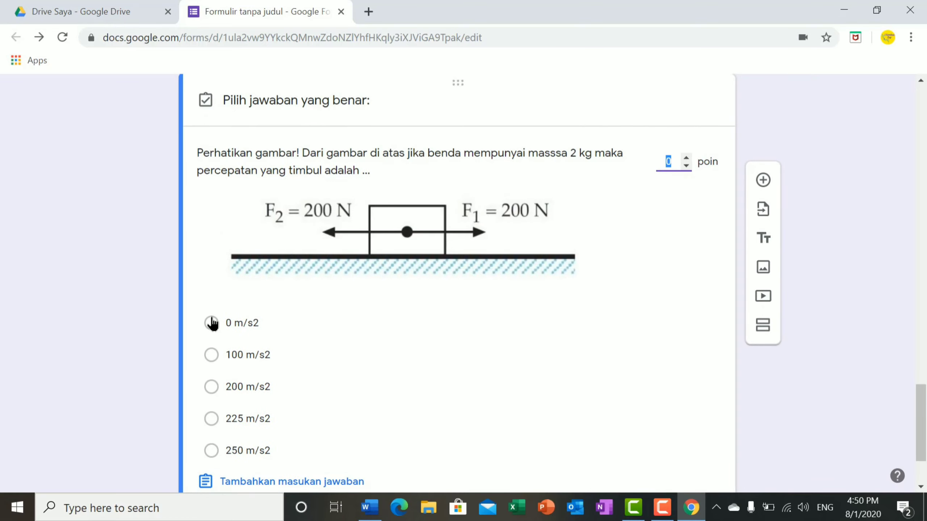
pyautogui.click(212, 322)
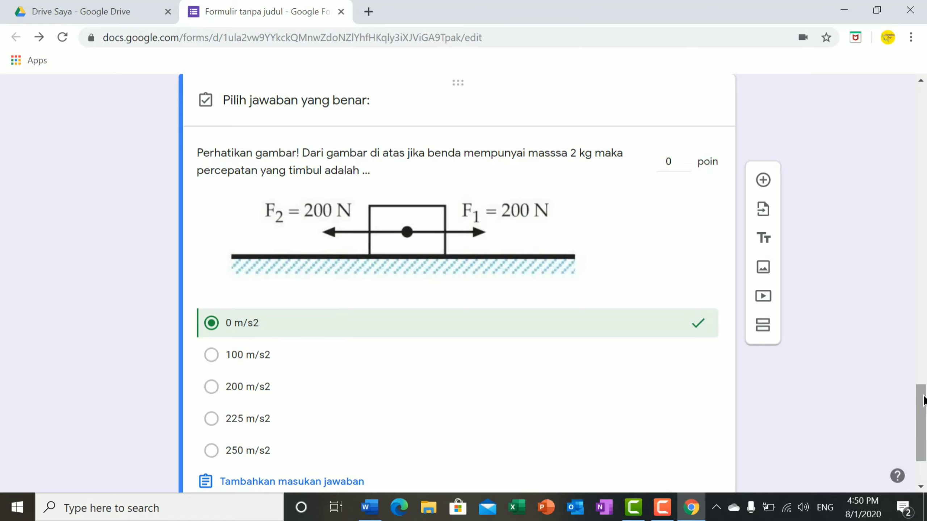
# Set the points for the question "Pada bidang miring, gaya normal . . . ." to 20.
pyautogui.scroll(-3, 924, 400)
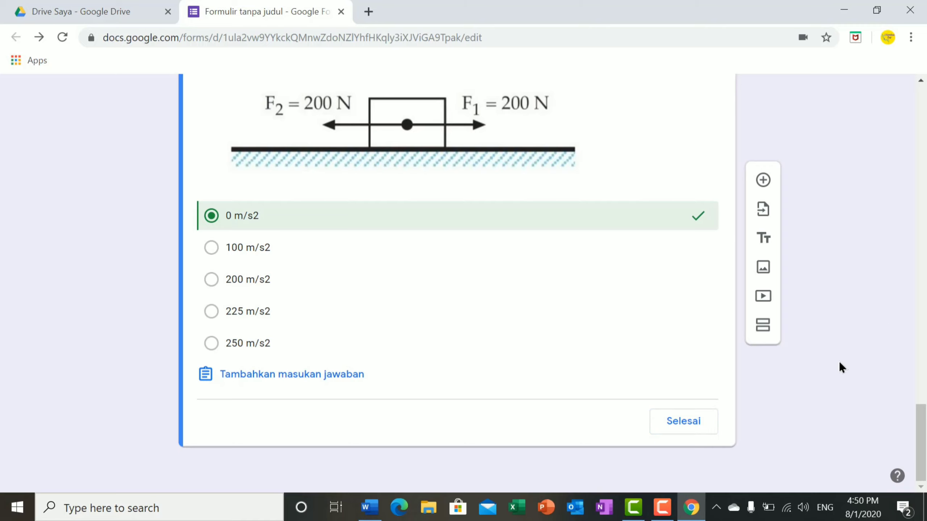
pyautogui.moveTo(922, 438); pyautogui.dragTo(916, 321)
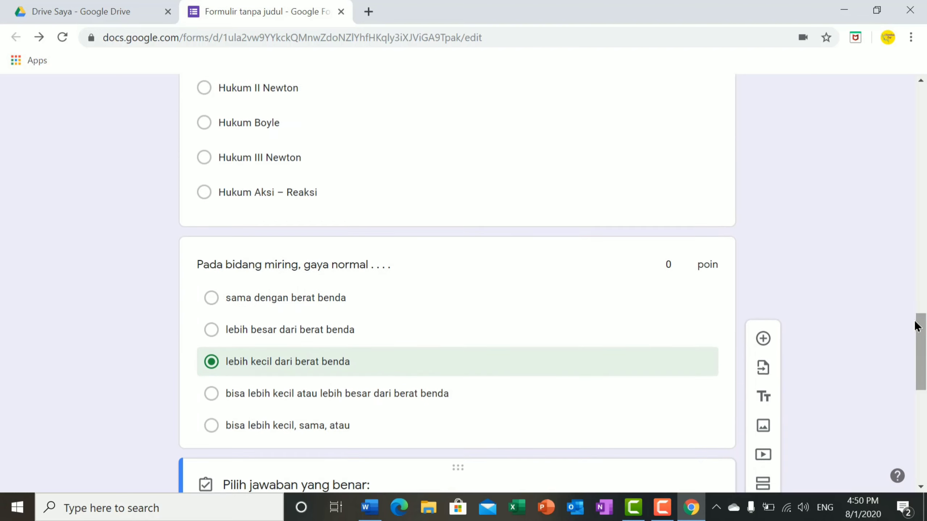
pyautogui.click(668, 264)
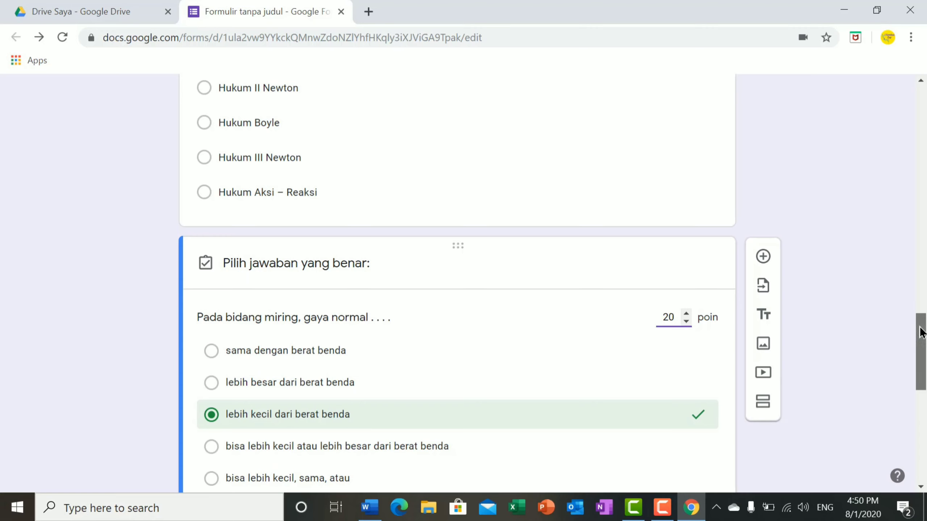
# Review the answer keys and points of the earlier Hukum Newton questions in section 2.
pyautogui.moveTo(923, 327); pyautogui.dragTo(923, 260)
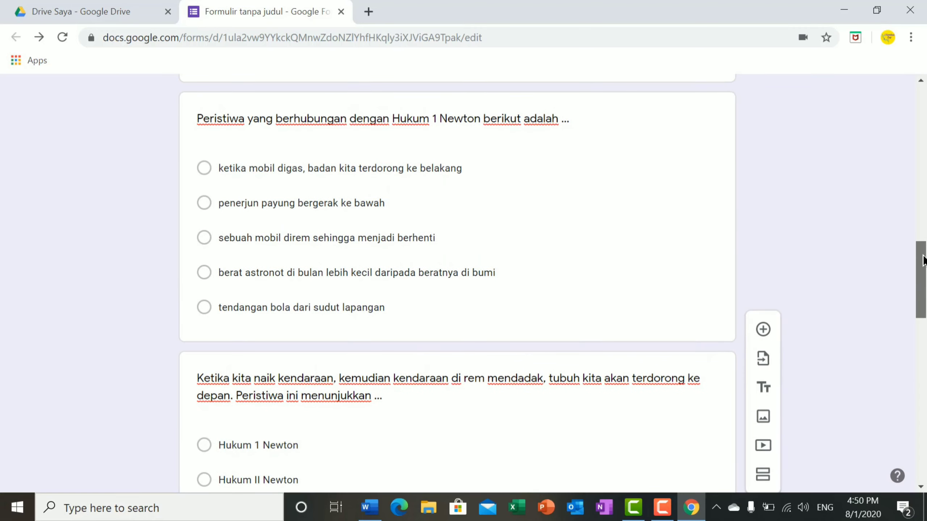
pyautogui.click(673, 419)
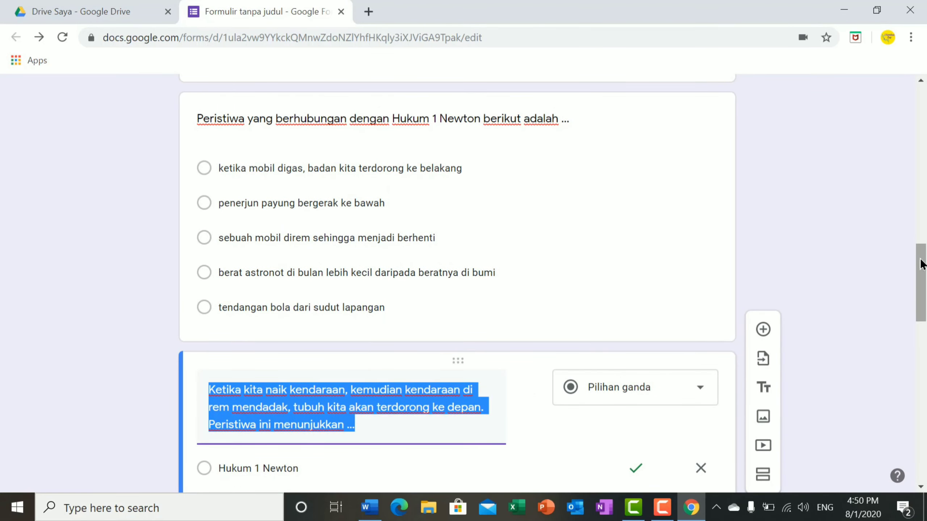
pyautogui.moveTo(922, 263); pyautogui.dragTo(923, 233)
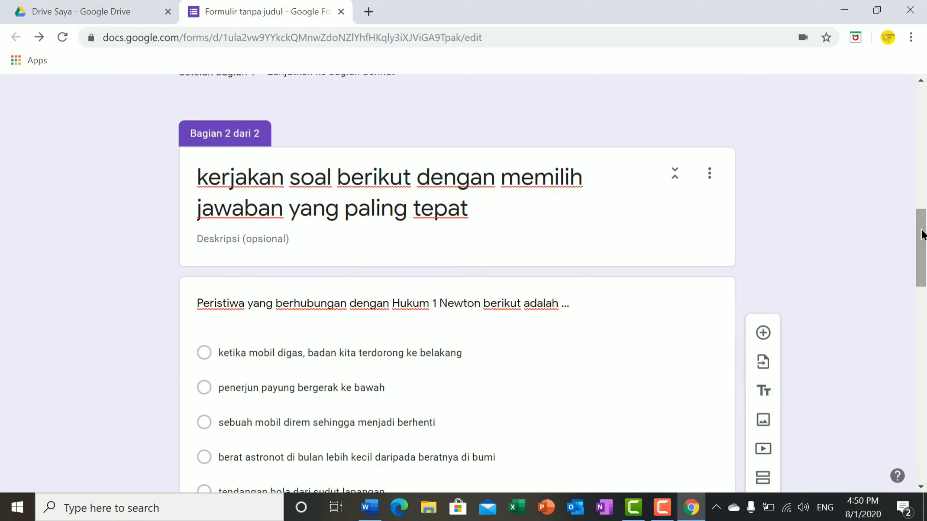
pyautogui.scroll(-2, 923, 248)
pyautogui.click(523, 286)
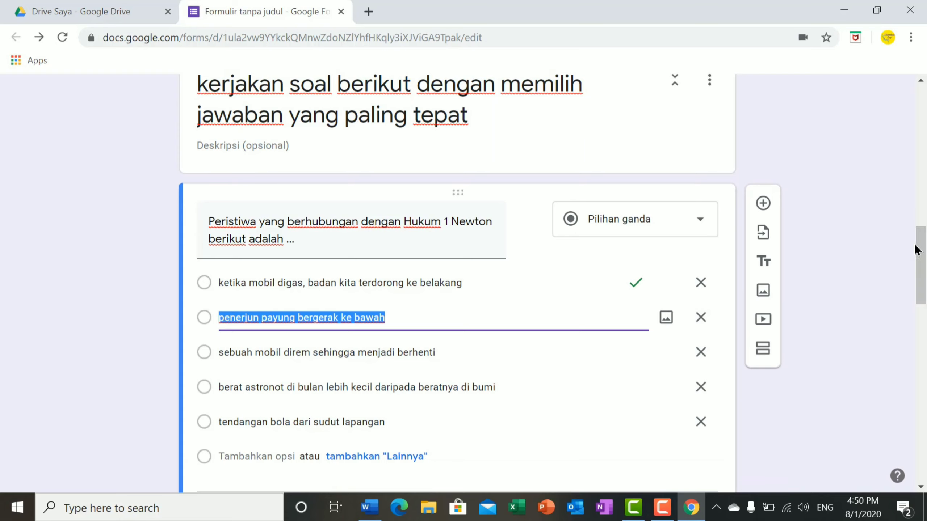
pyautogui.moveTo(917, 250); pyautogui.dragTo(917, 357)
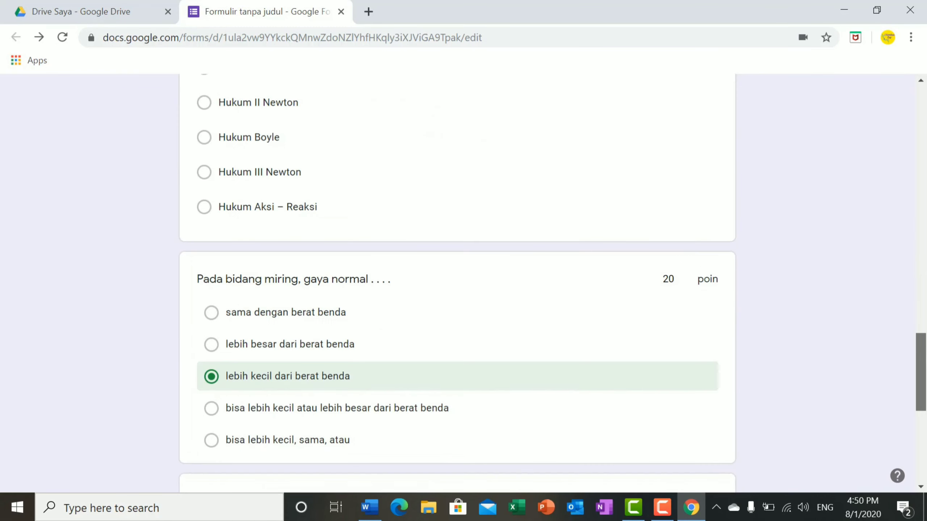
pyautogui.click(659, 268)
pyautogui.click(599, 188)
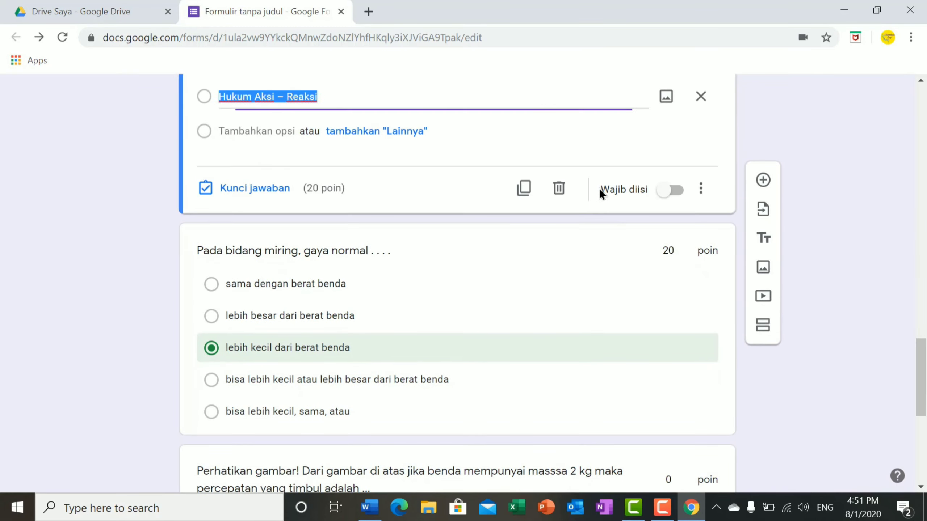
# Set the points for the "Perhatikan gambar!" question to 20.
pyautogui.moveTo(924, 356); pyautogui.dragTo(924, 411)
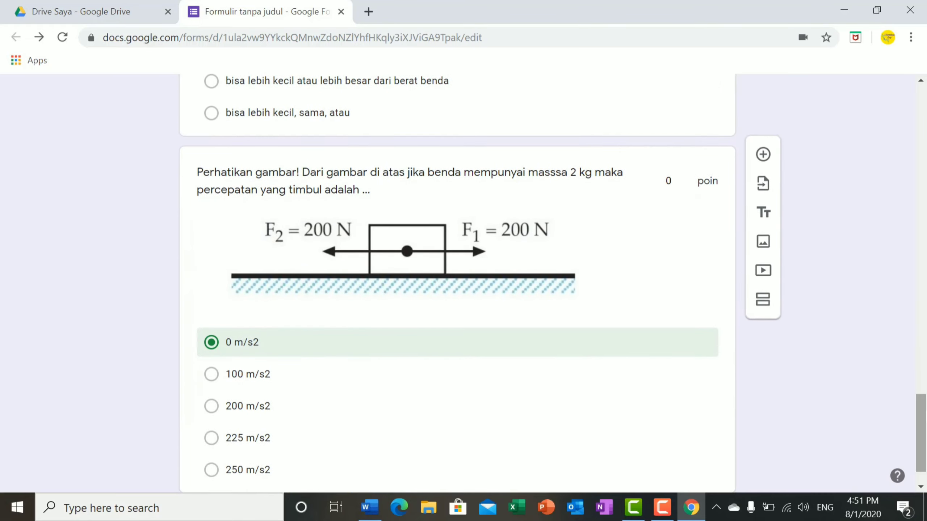
pyautogui.click(670, 178)
pyautogui.write('20')
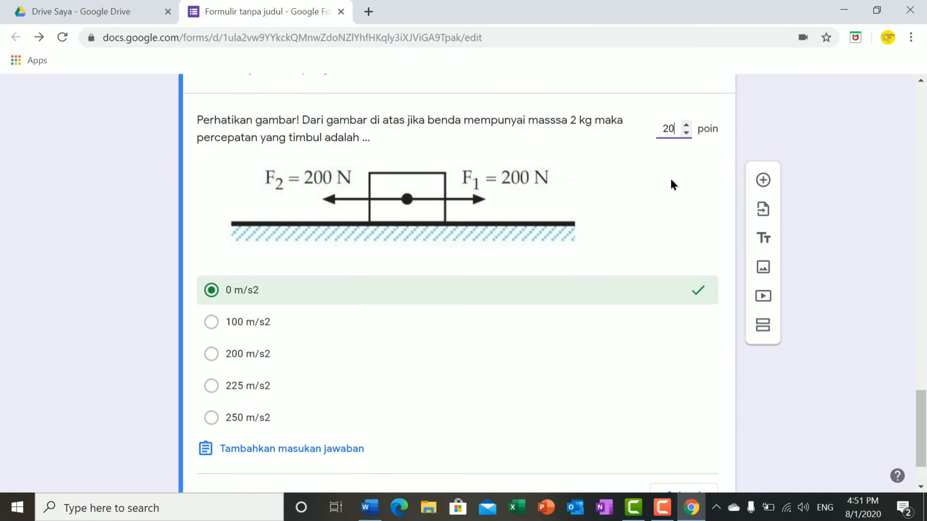
# Add a new question below the "Perhatikan gambar!" question.
pyautogui.moveTo(916, 450)
pyautogui.mouseDown()
pyautogui.moveTo(916, 459)
pyautogui.moveTo(916, 420)
pyautogui.moveTo(916, 446)
pyautogui.mouseUp()
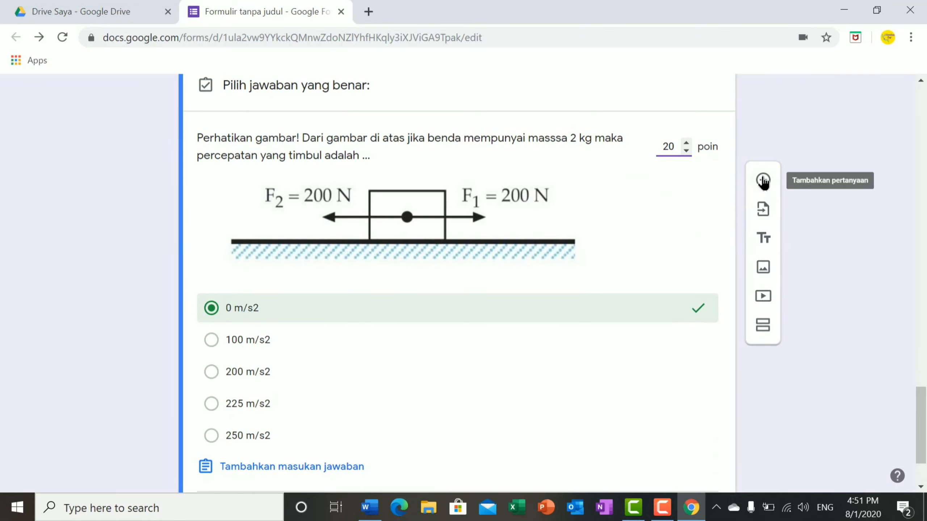
pyautogui.click(764, 179)
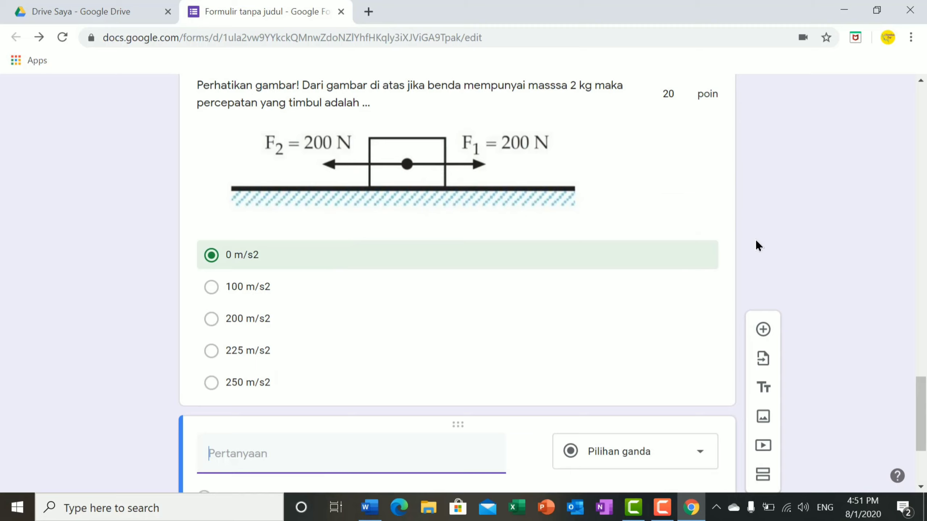
pyautogui.moveTo(920, 381); pyautogui.dragTo(925, 421)
# Copy question 9's text, "Dua buah benda A dan B ... tegangan tali adalah ....", from Word and paste it as the new form question's text.
pyautogui.click(371, 517)
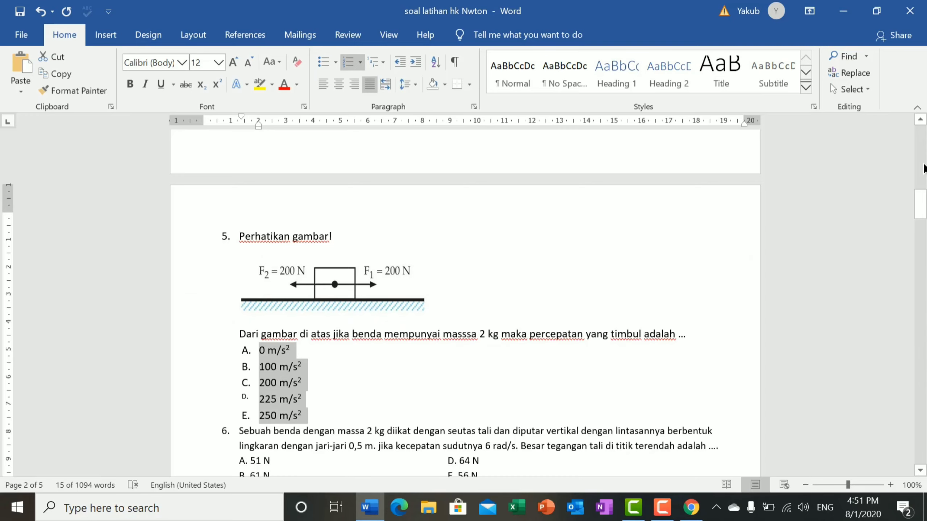
pyautogui.moveTo(925, 194); pyautogui.dragTo(925, 235)
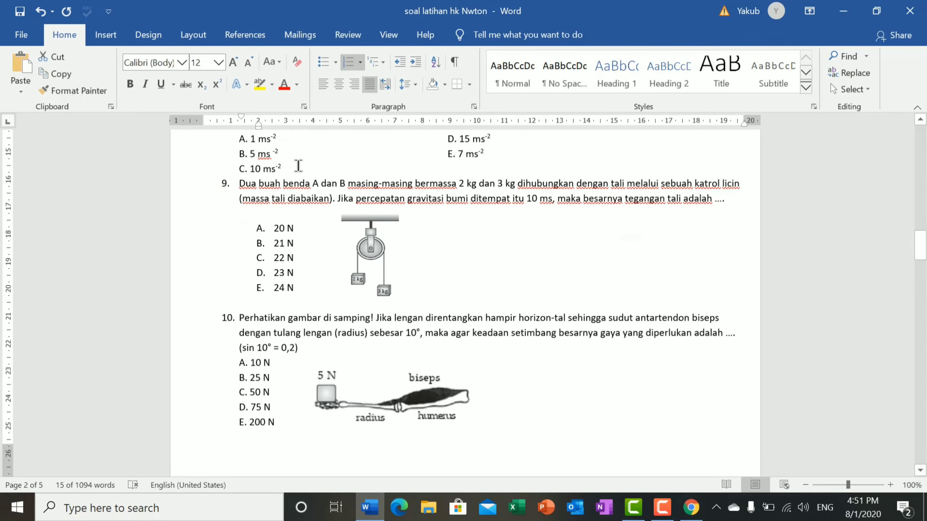
pyautogui.moveTo(241, 184); pyautogui.dragTo(732, 201)
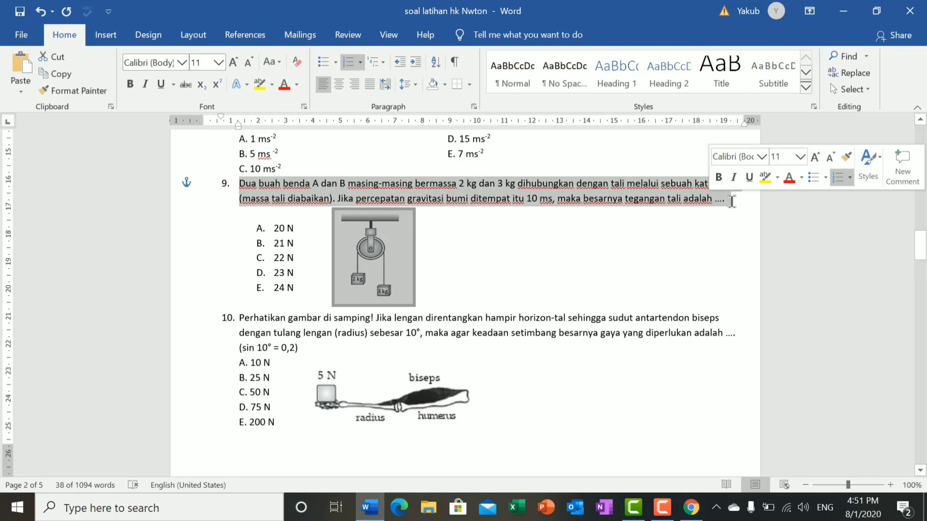
pyautogui.hotkey('shift', 'Left')
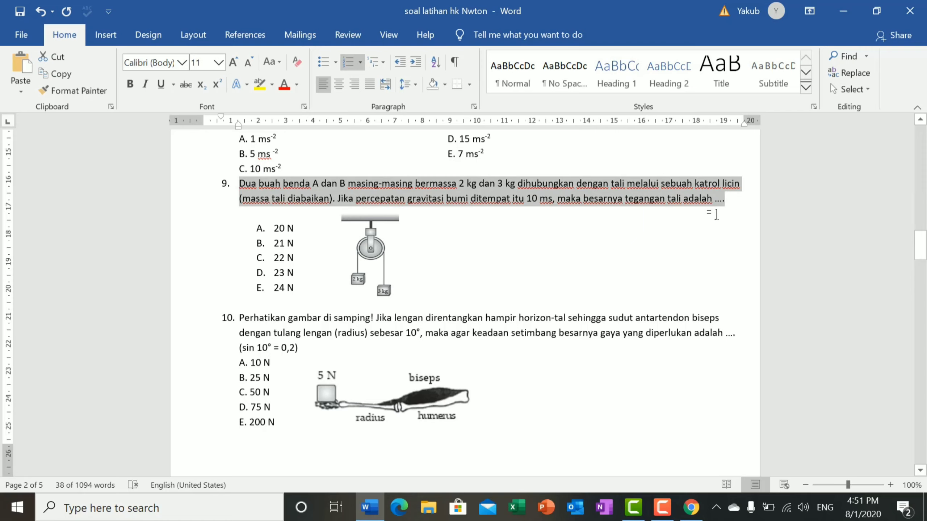
pyautogui.rightClick(615, 187)
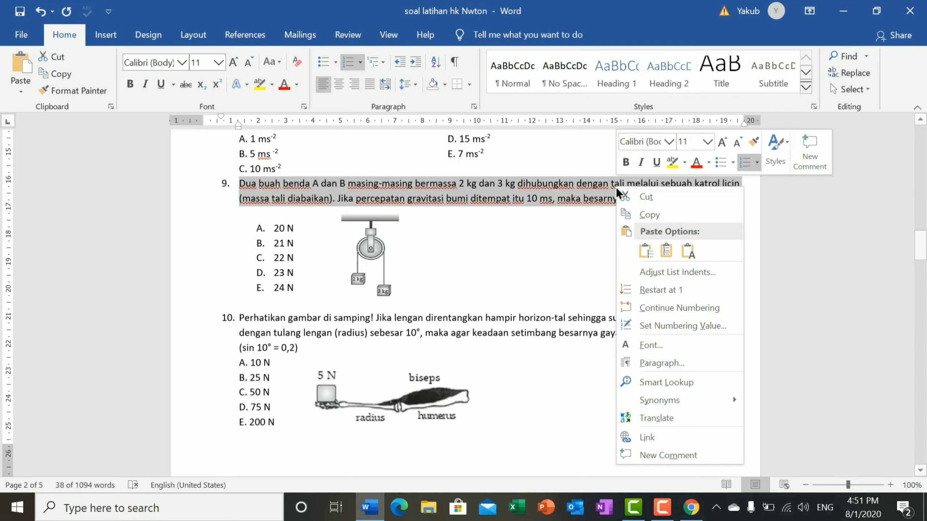
pyautogui.click(648, 214)
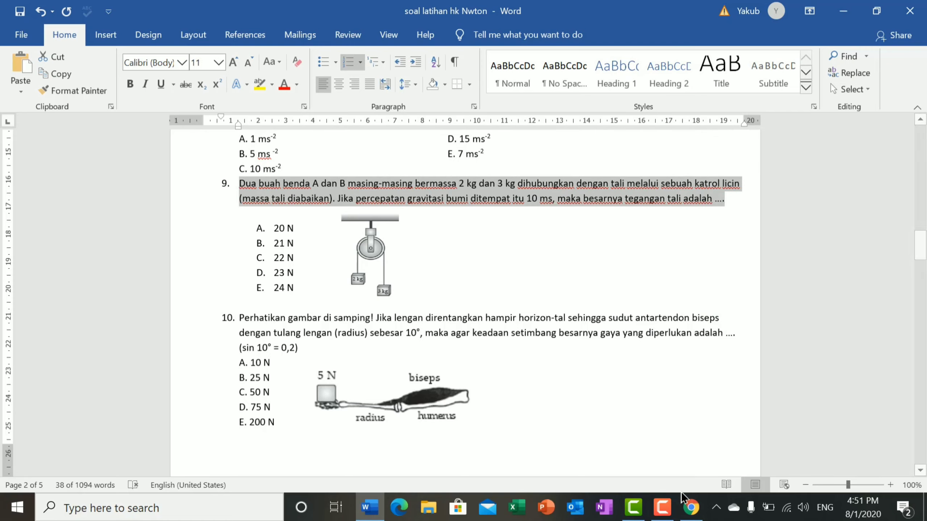
pyautogui.click(691, 508)
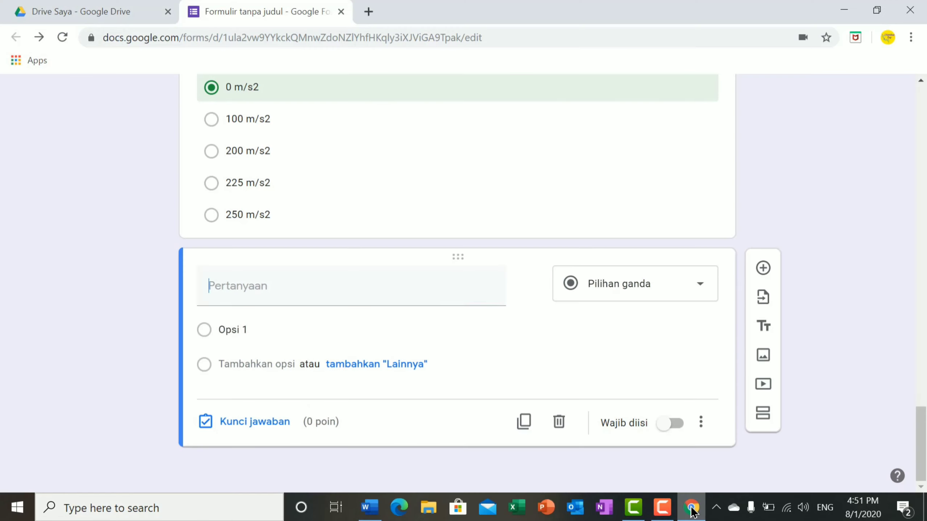
pyautogui.rightClick(230, 287)
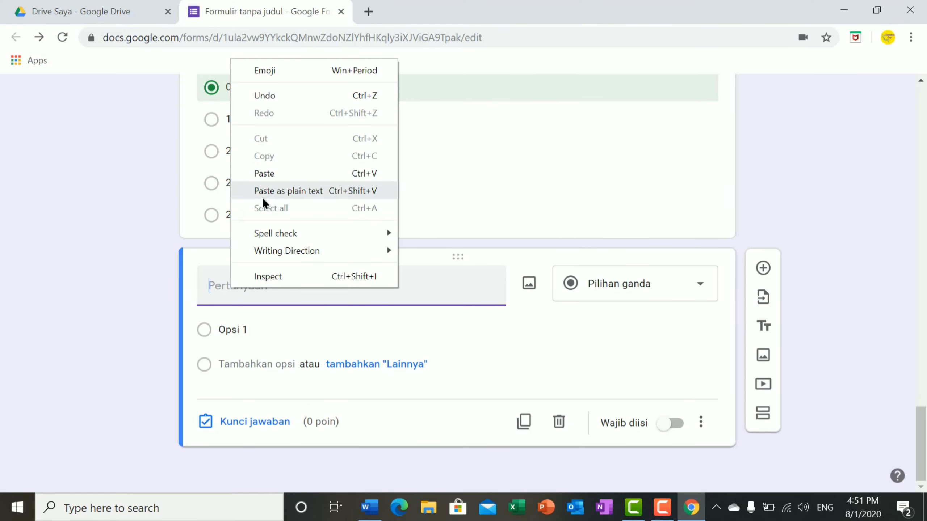
pyautogui.click(263, 175)
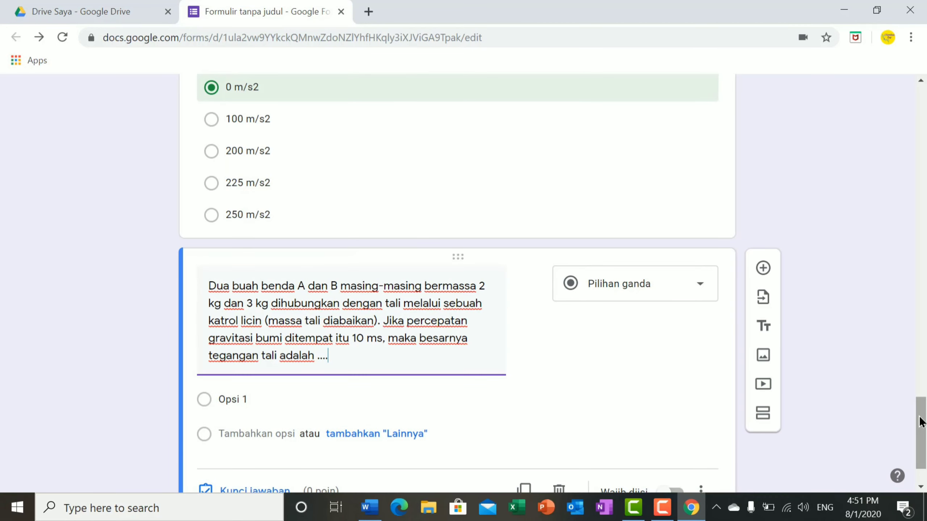
# In Word, save question 9's pulley picture as a PNG file named "hk newton 2" in the Pictures folder.
pyautogui.scroll(-2, 919, 422)
pyautogui.moveTo(531, 220)
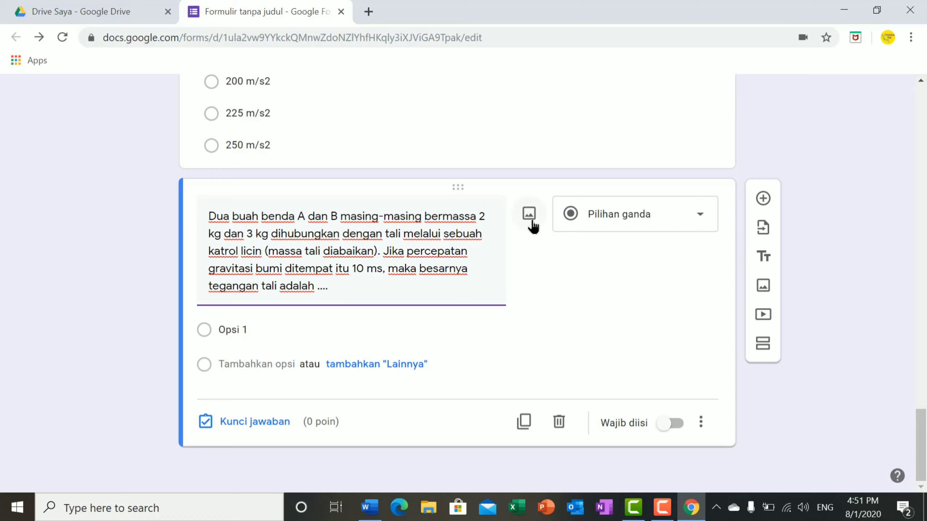
pyautogui.click(370, 508)
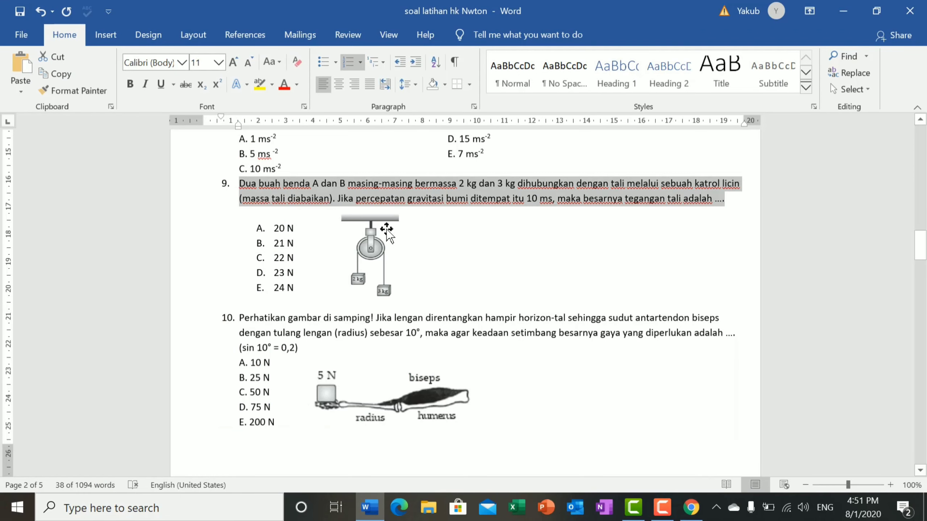
pyautogui.click(583, 231)
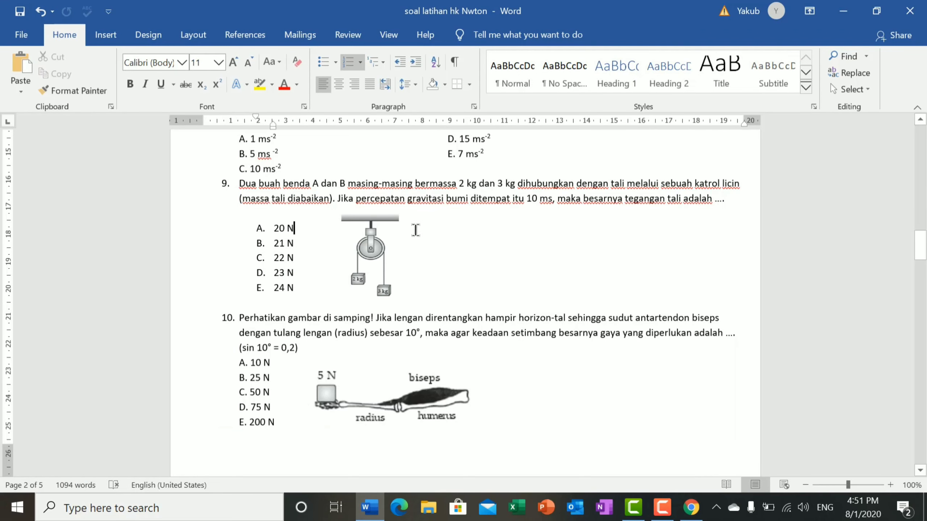
pyautogui.rightClick(369, 251)
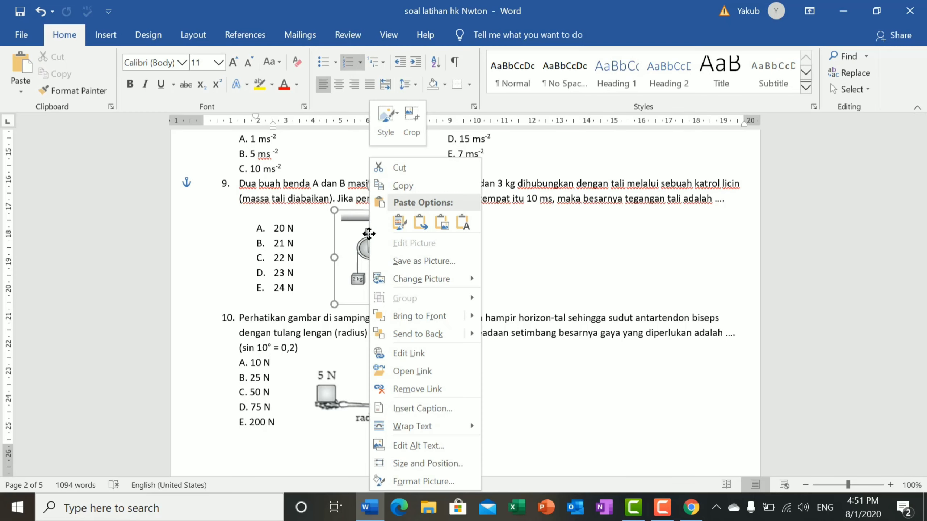
pyautogui.click(408, 262)
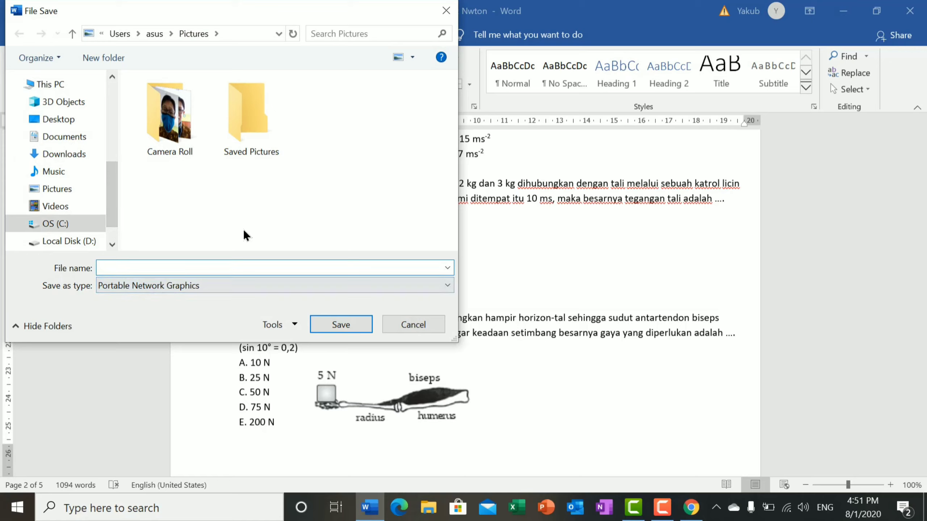
pyautogui.write('hk newton 2')
pyautogui.click(349, 326)
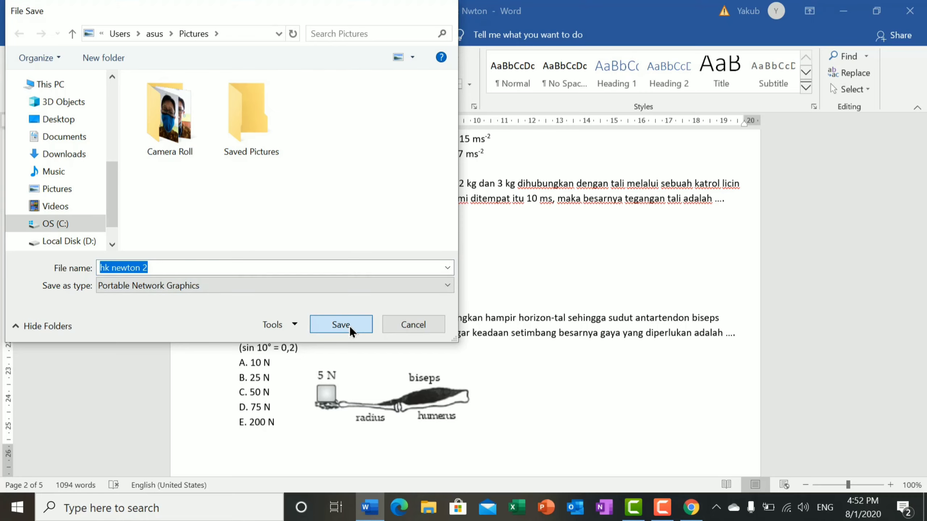
# Back in the Google Forms tab, upload the picture "hk newton 2" into the "Dua buah benda A dan B" question.
pyautogui.moveTo(613, 409); pyautogui.dragTo(690, 514)
pyautogui.click(691, 508)
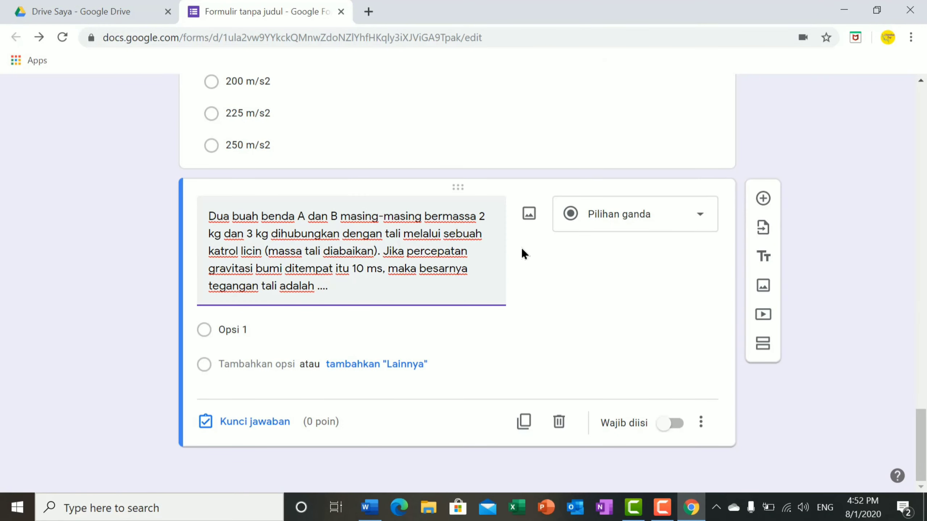
pyautogui.click(524, 213)
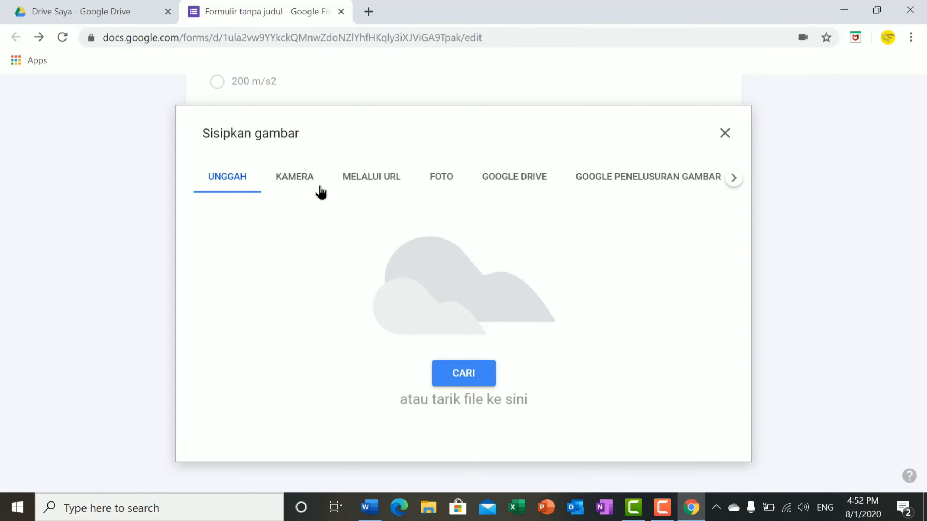
pyautogui.click(233, 182)
pyautogui.click(456, 373)
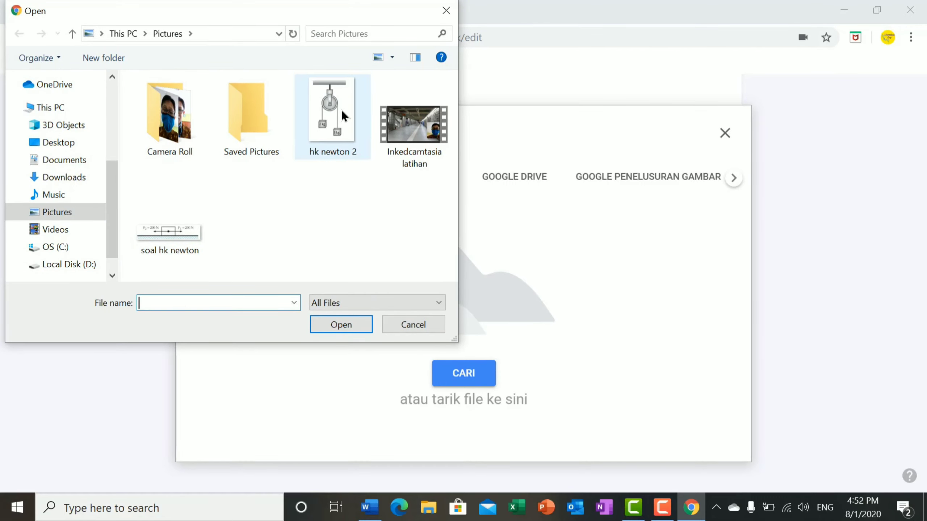
pyautogui.click(343, 116)
pyautogui.click(341, 325)
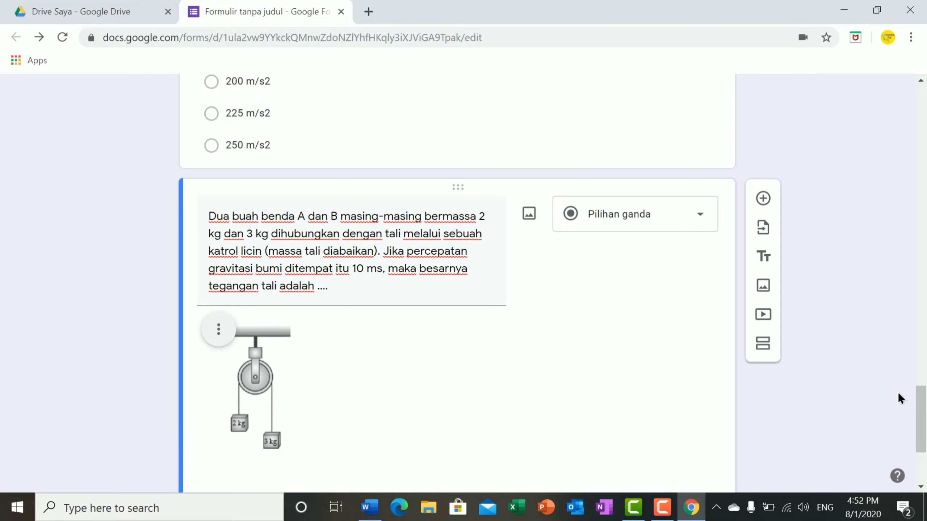
# Copy question 9's five answer choices, 20 N to 24 N, from Word and paste them as the form question's options.
pyautogui.moveTo(921, 412); pyautogui.dragTo(923, 445)
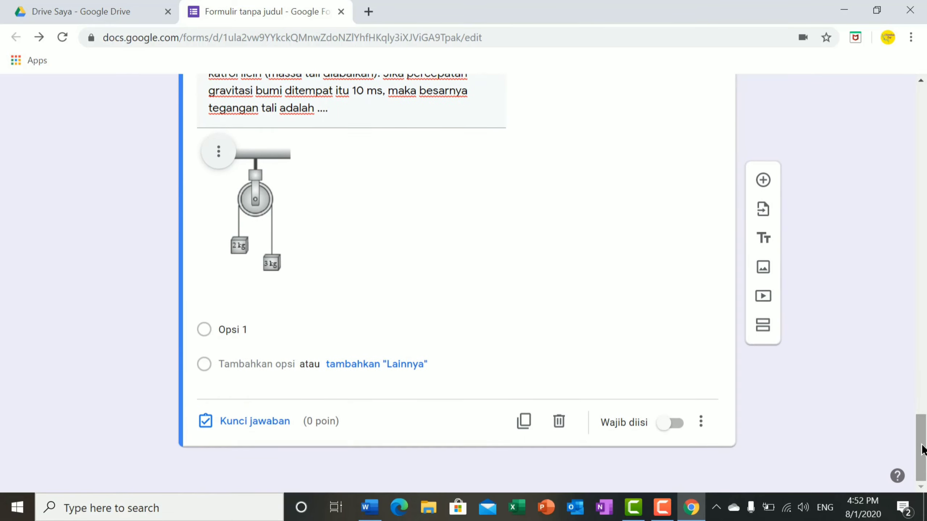
pyautogui.click(363, 514)
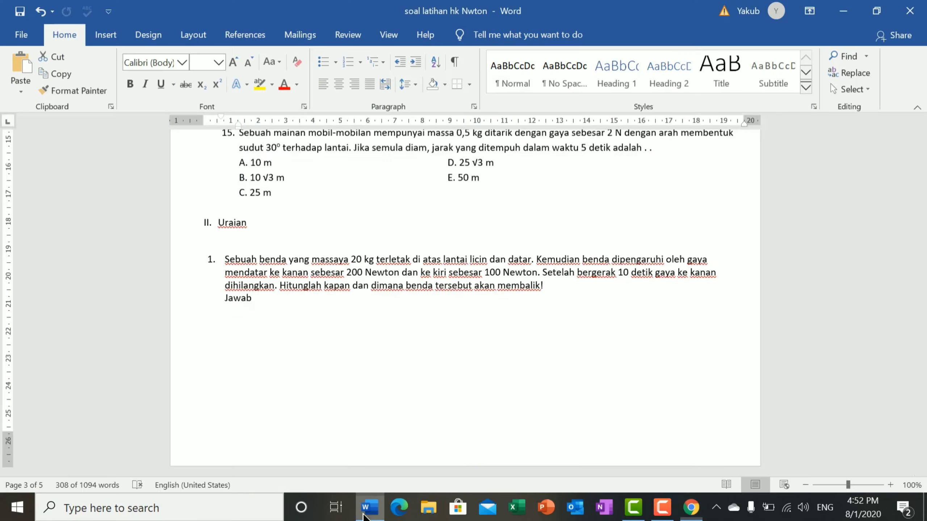
pyautogui.click(556, 366)
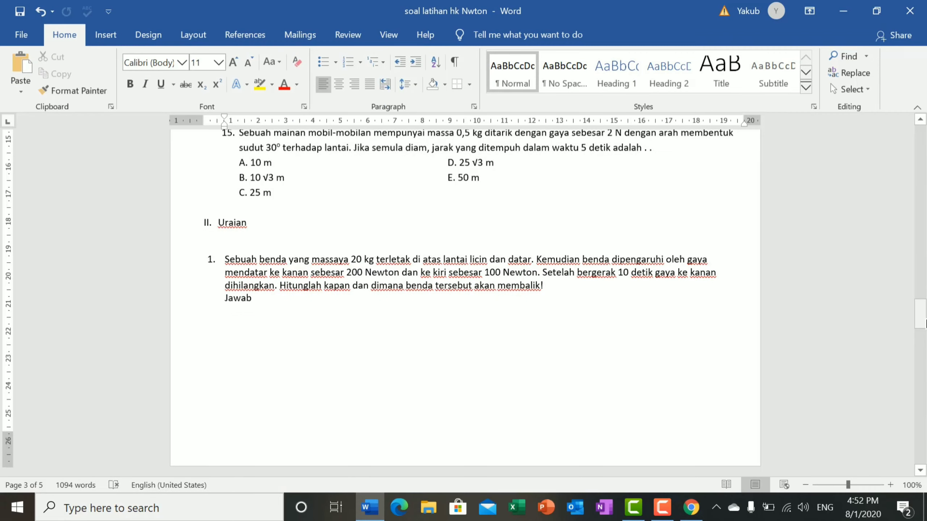
pyautogui.moveTo(921, 314); pyautogui.dragTo(925, 242)
pyautogui.click(275, 255)
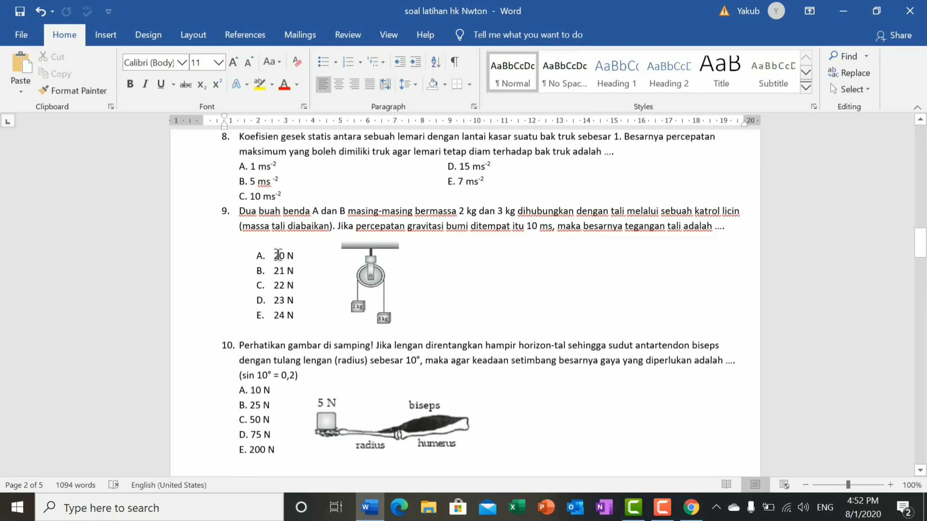
pyautogui.moveTo(279, 254); pyautogui.dragTo(300, 321)
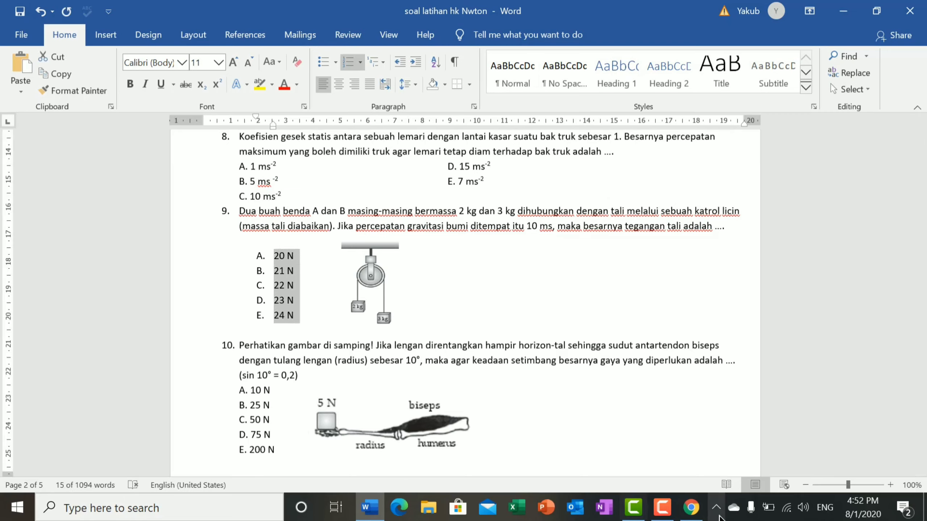
pyautogui.click(690, 508)
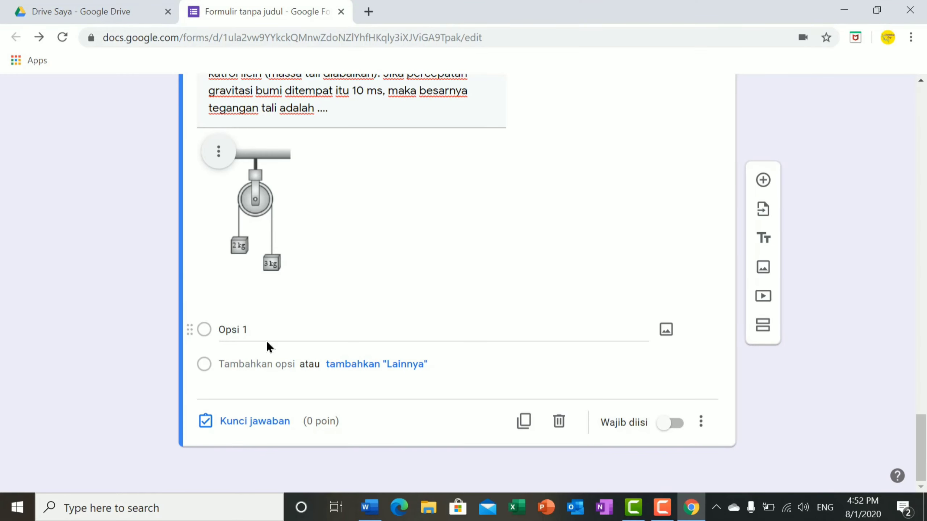
pyautogui.click(242, 330)
pyautogui.press('BackSpace')
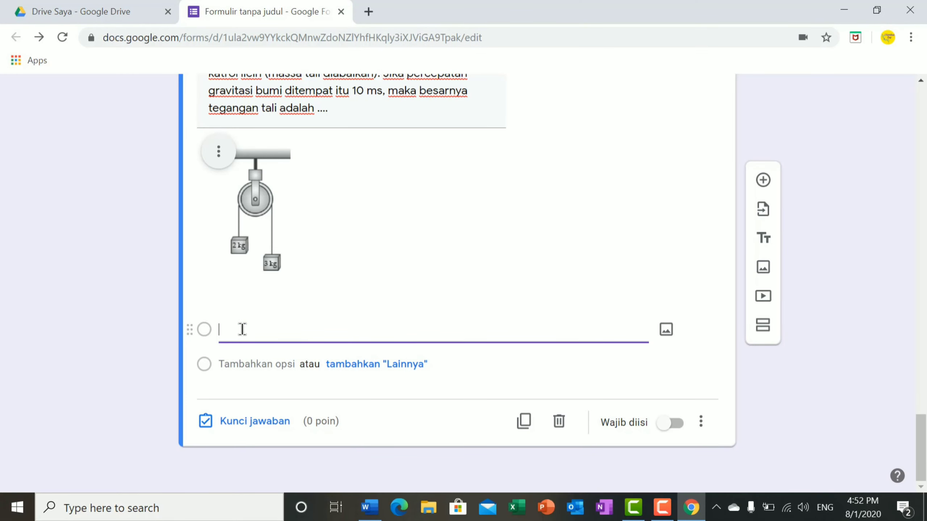
pyautogui.write('A.\t20 N B.\t21 N C.\t22 N D.\t23 N E.\t24 N')
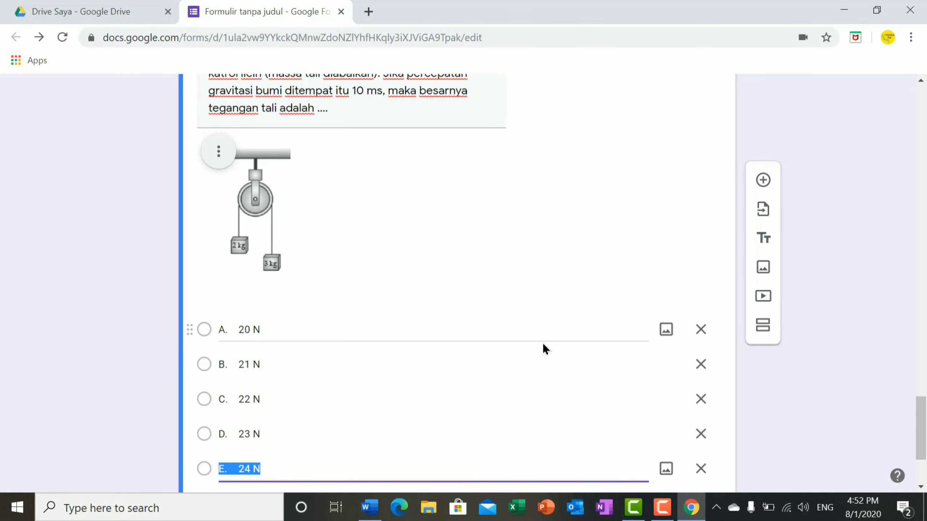
# Remove the letter prefixes A. to E. from the five options, leaving 20 N, 21 N, 22 N, 23 N and 24 N.
pyautogui.click(234, 328)
pyautogui.click(235, 328)
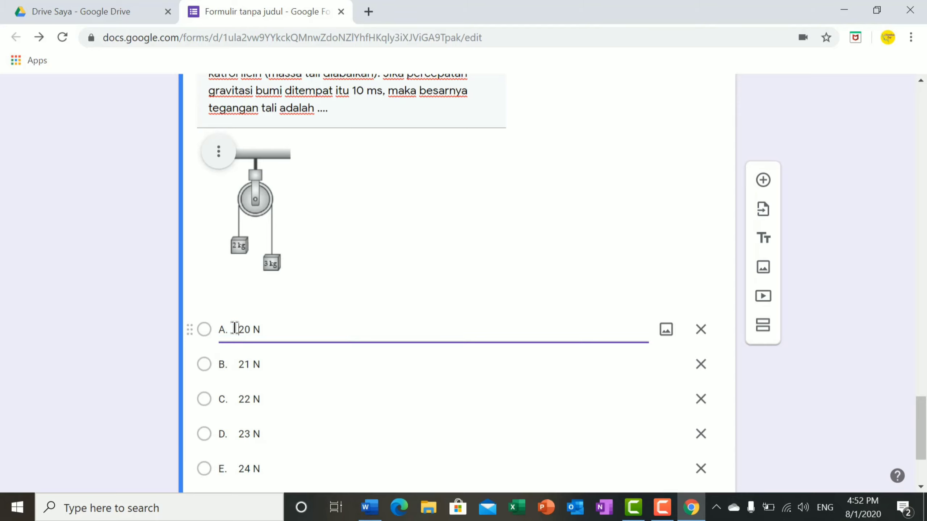
pyautogui.press('BackSpace')
pyautogui.press('BackSpace')
pyautogui.press('BackSpace')
pyautogui.click(238, 367)
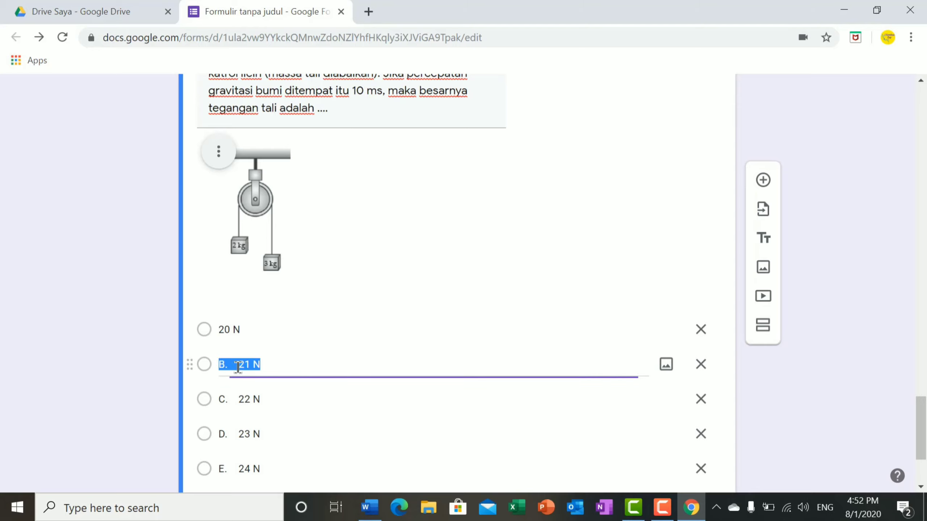
pyautogui.click(237, 367)
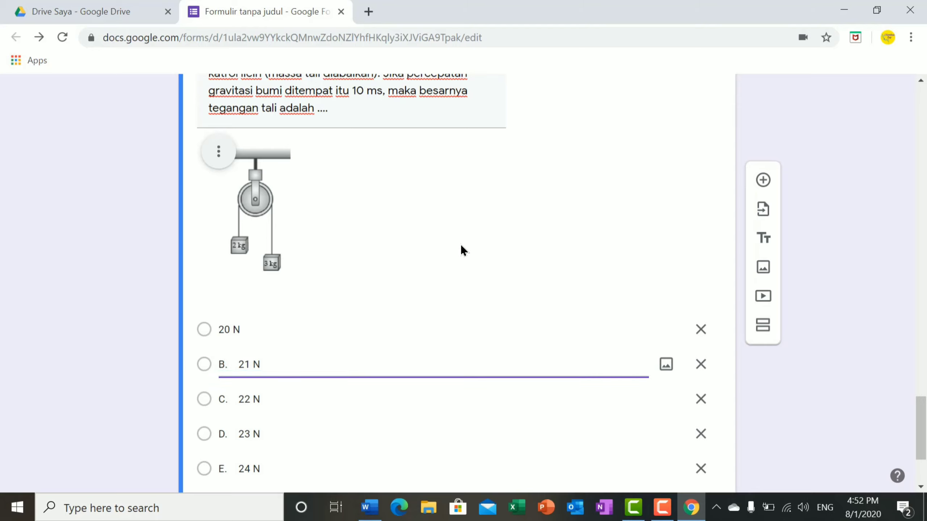
pyautogui.press('BackSpace')
pyautogui.press('BackSpace')
pyautogui.press('BackSpace')
pyautogui.press('BackSpace')
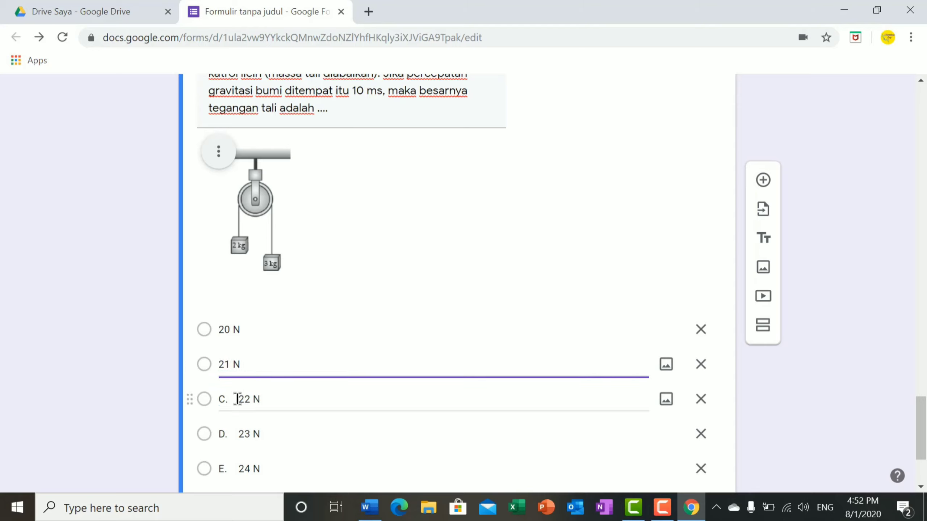
pyautogui.click(237, 399)
pyautogui.click(237, 399)
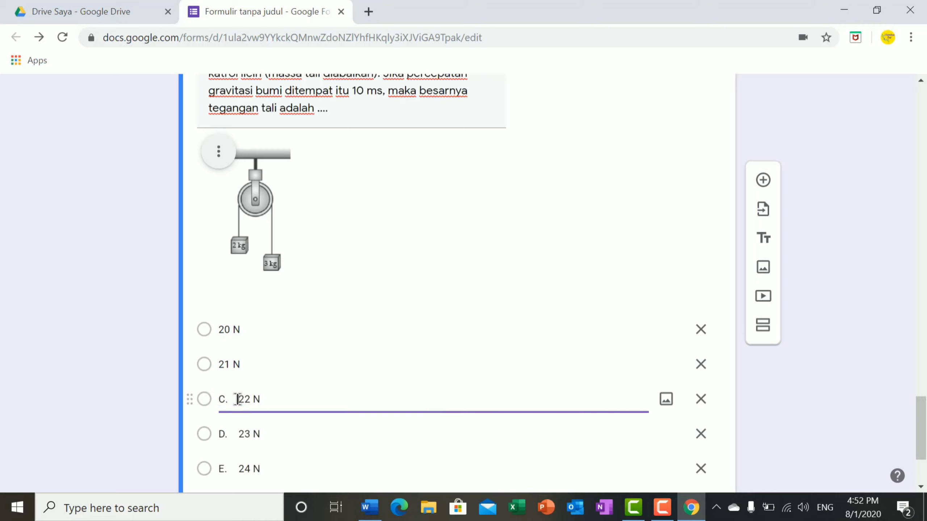
pyautogui.press('BackSpace')
pyautogui.press('BackSpace')
pyautogui.press('BackSpace')
pyautogui.press('BackSpace')
pyautogui.click(238, 433)
pyautogui.click(238, 434)
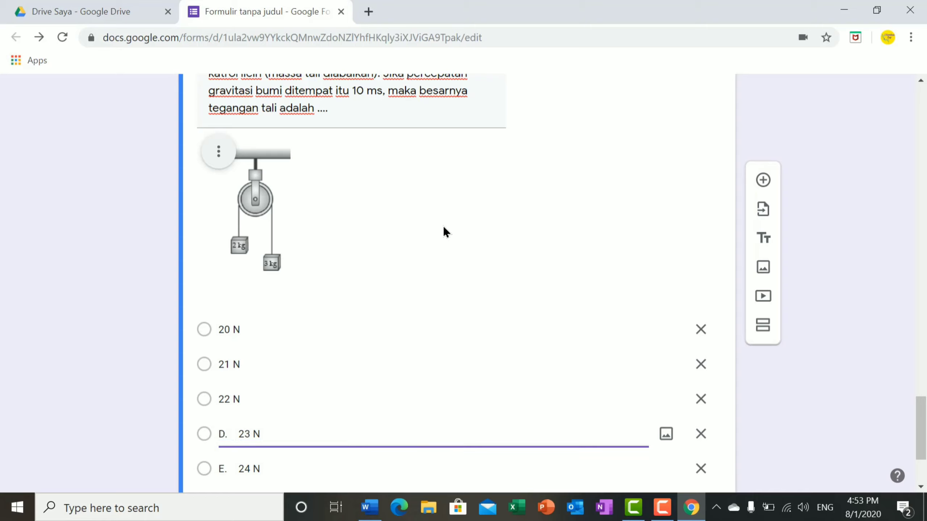
pyautogui.press('BackSpace')
pyautogui.press('BackSpace')
pyautogui.press('BackSpace')
pyautogui.press('BackSpace')
pyautogui.click(238, 471)
pyautogui.click(237, 471)
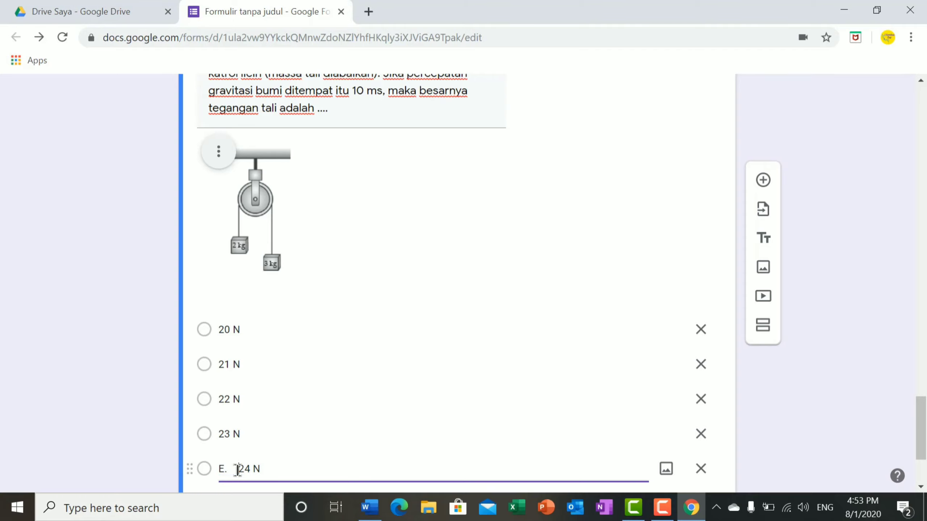
pyautogui.press('BackSpace')
pyautogui.press('BackSpace')
pyautogui.press('BackSpace')
pyautogui.press('BackSpace')
# Set 24 N as the pulley question's correct answer, worth 20 points, and finish the answer key.
pyautogui.moveTo(923, 406); pyautogui.dragTo(923, 423)
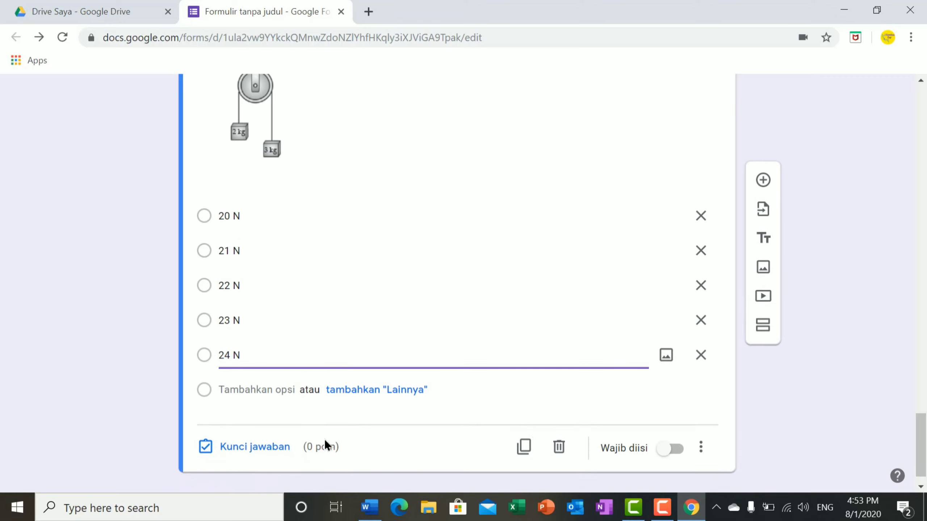
pyautogui.click(242, 445)
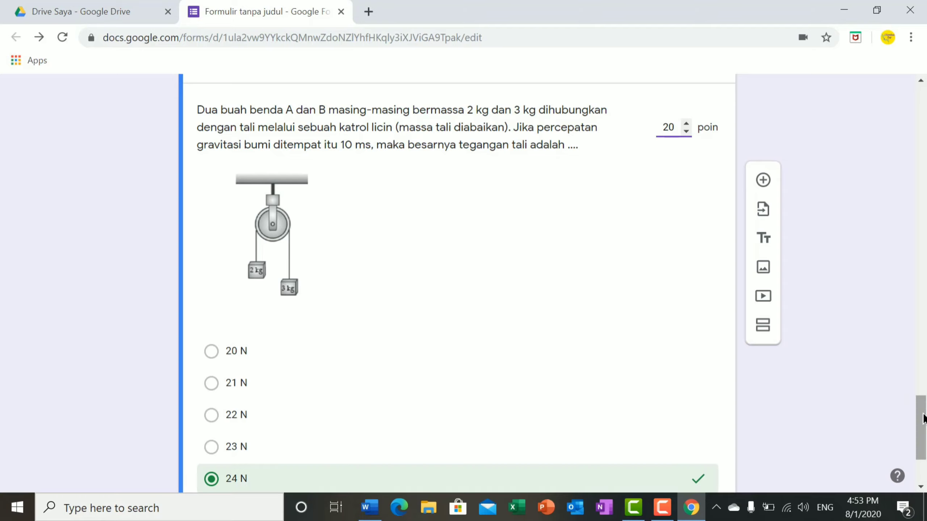
pyautogui.moveTo(921, 427); pyautogui.dragTo(921, 448)
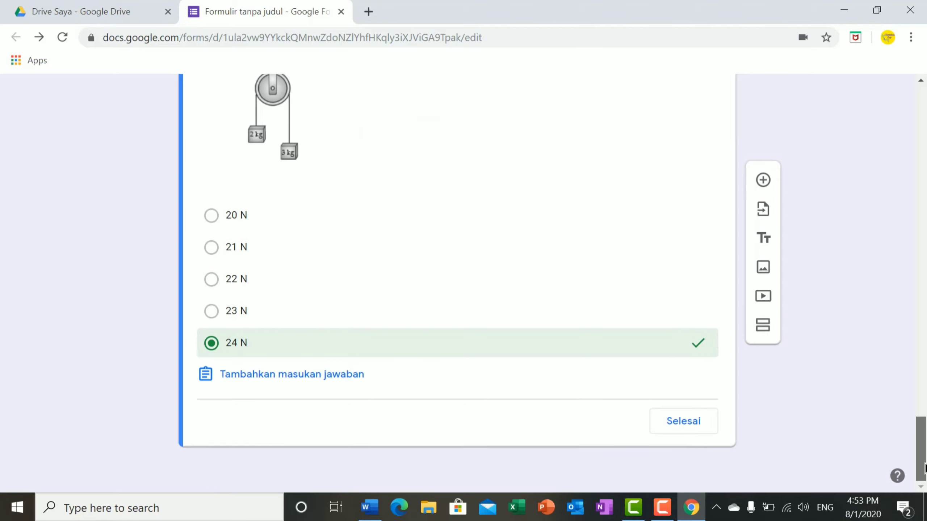
pyautogui.click(682, 423)
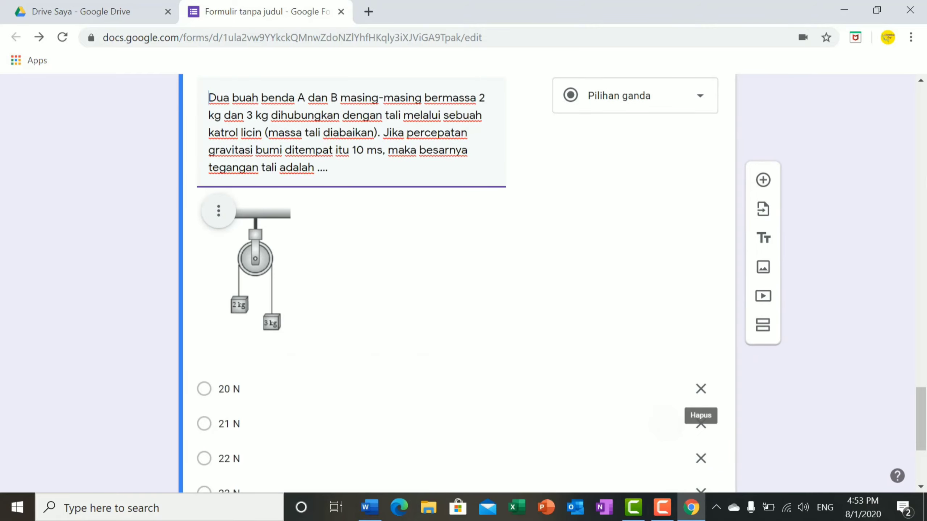
# Preview the form, check its Token, Kelas and Nama fields and the class choices, and close the preview.
pyautogui.moveTo(921, 420); pyautogui.dragTo(921, 111)
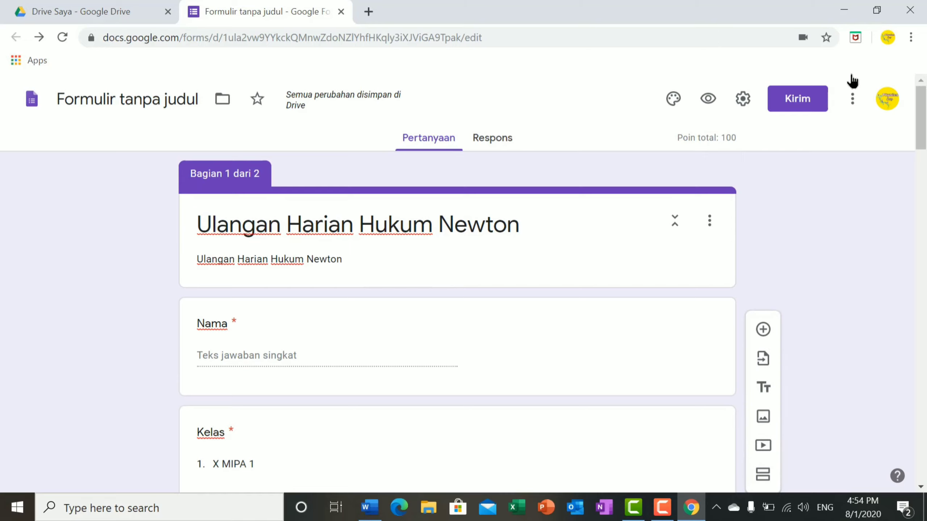
pyautogui.click(709, 99)
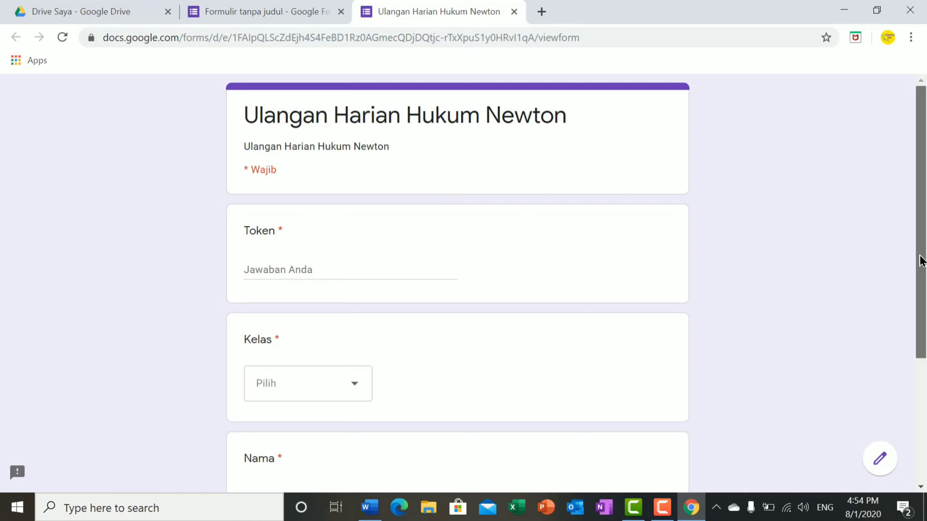
pyautogui.scroll(-3, 921, 258)
pyautogui.scroll(-1, 920, 258)
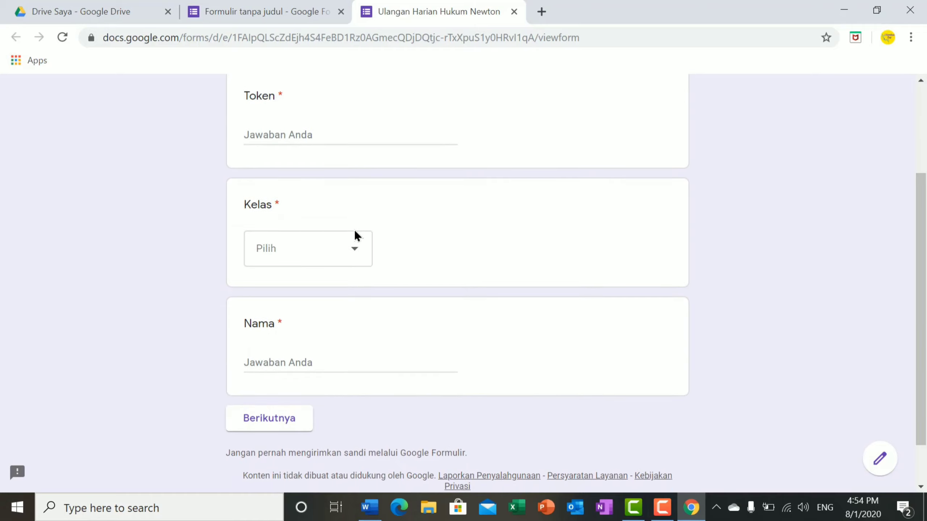
pyautogui.click(363, 252)
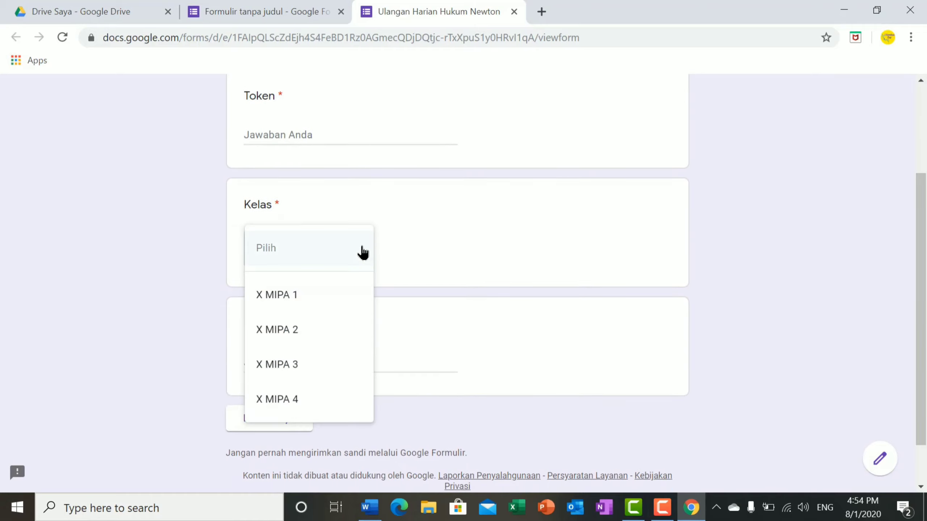
pyautogui.click(670, 255)
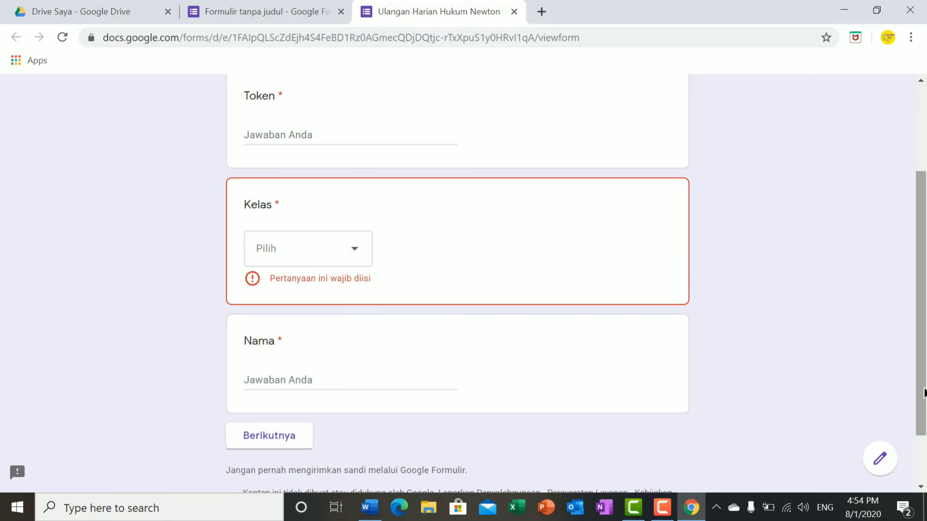
pyautogui.moveTo(924, 392); pyautogui.dragTo(923, 139)
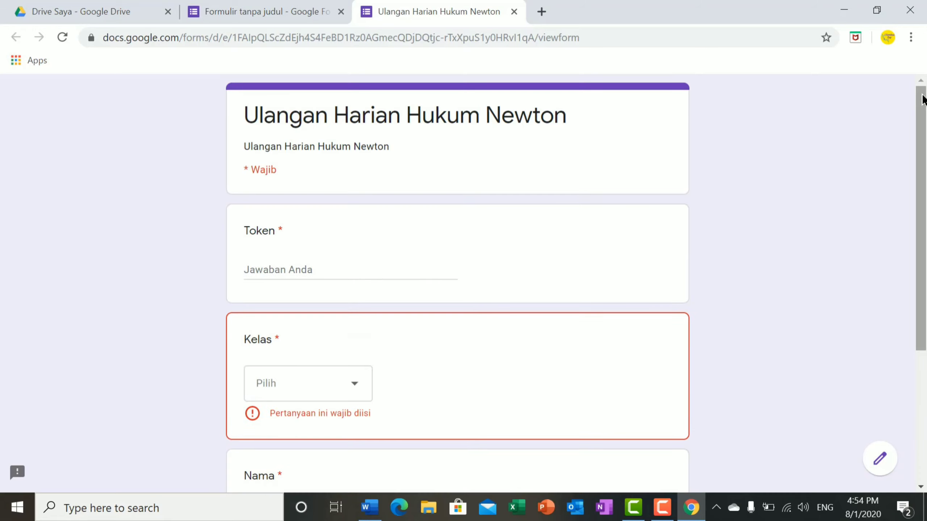
pyautogui.click(514, 13)
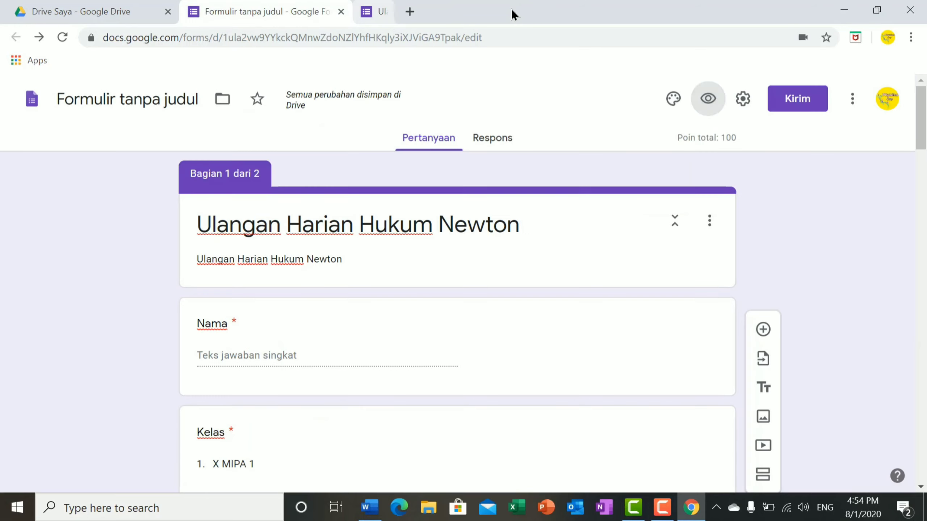
# Open the form's sending options and choose to share it by link.
pyautogui.click(806, 106)
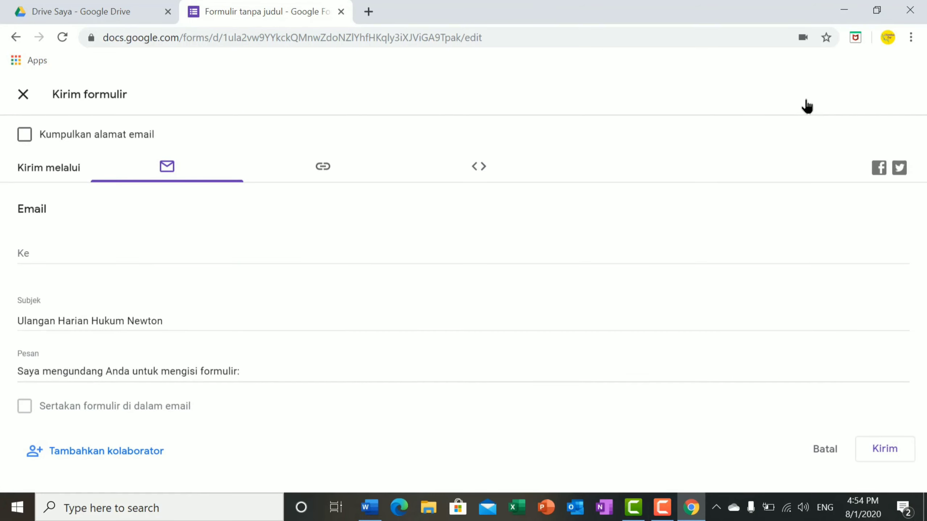
pyautogui.click(321, 168)
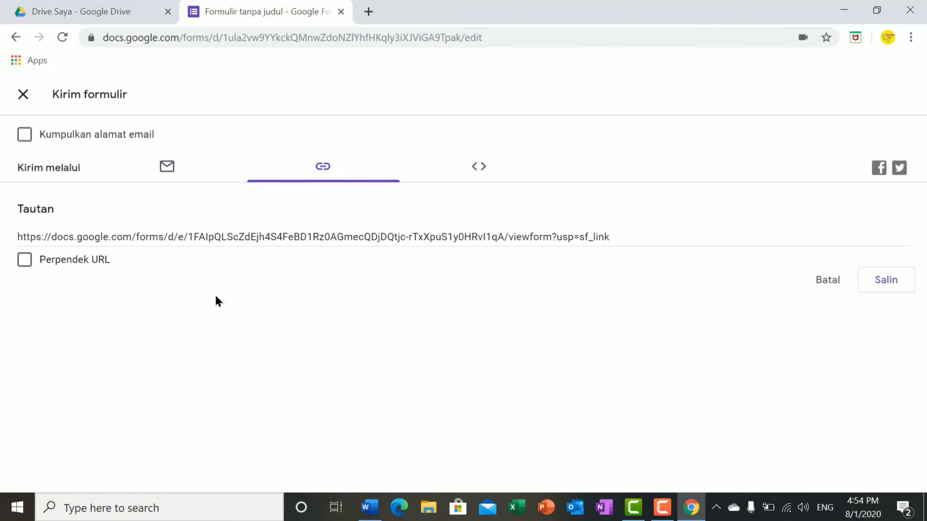